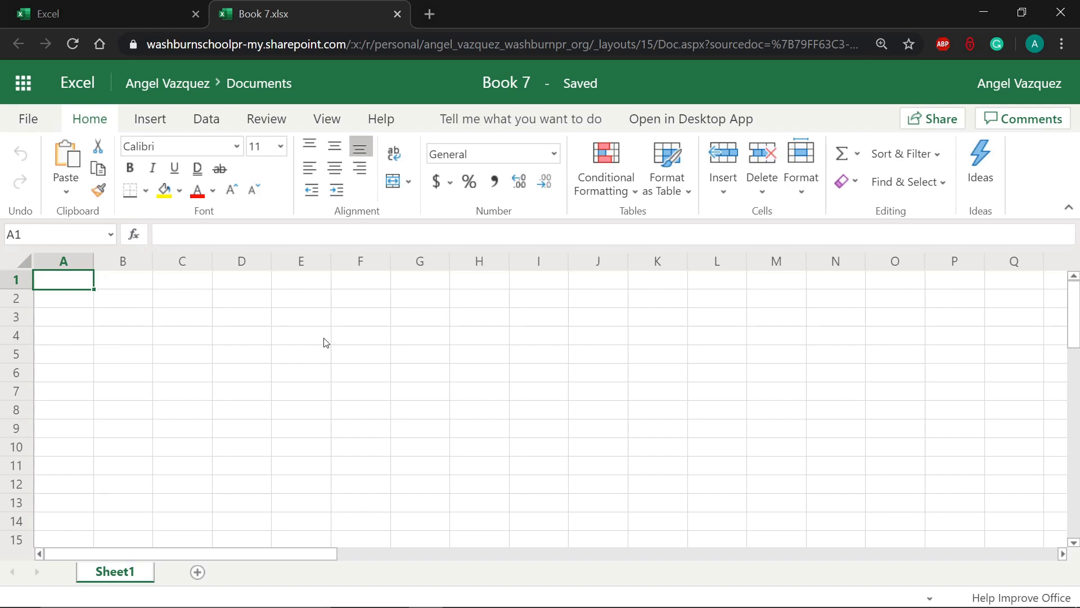
Enter the column heading Students in cell A1
{"action": "type", "text": "Stud"}
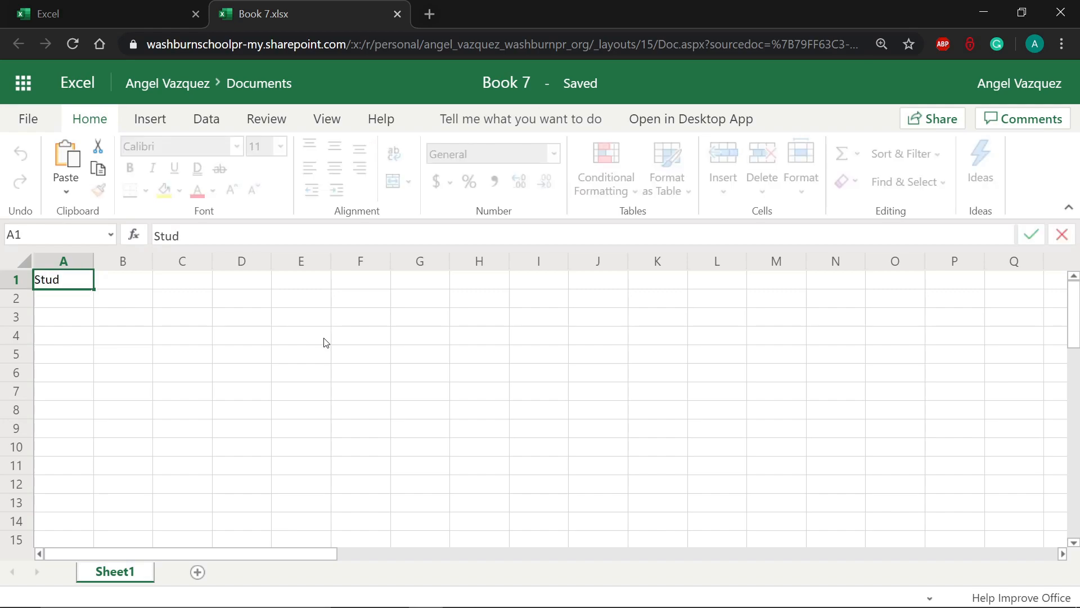
{"action": "type", "text": "ents"}
{"action": "key", "text": "Tab"}
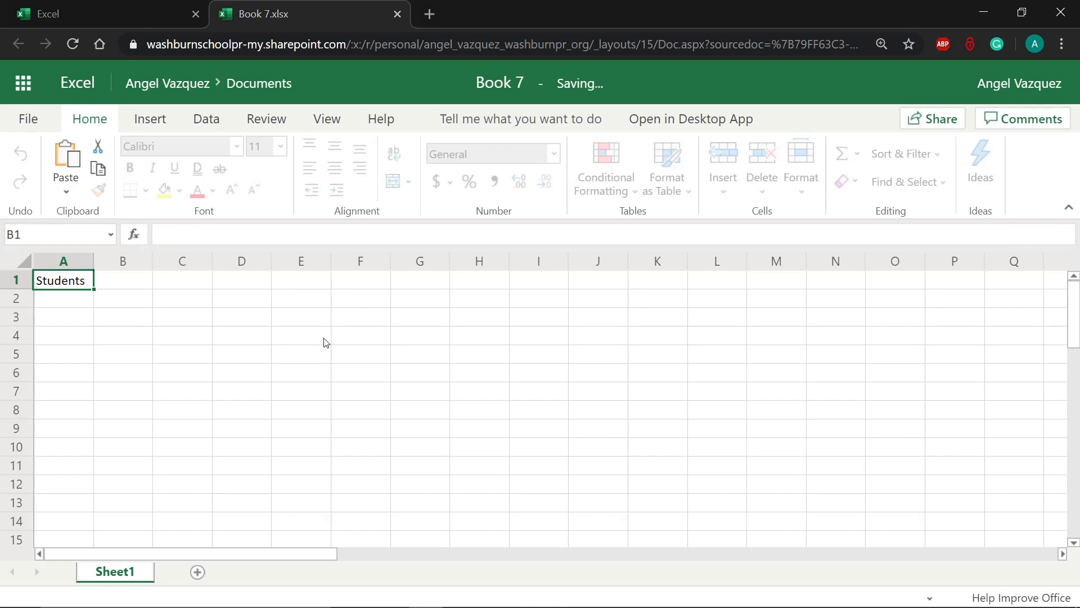
{"action": "key", "text": "Return"}
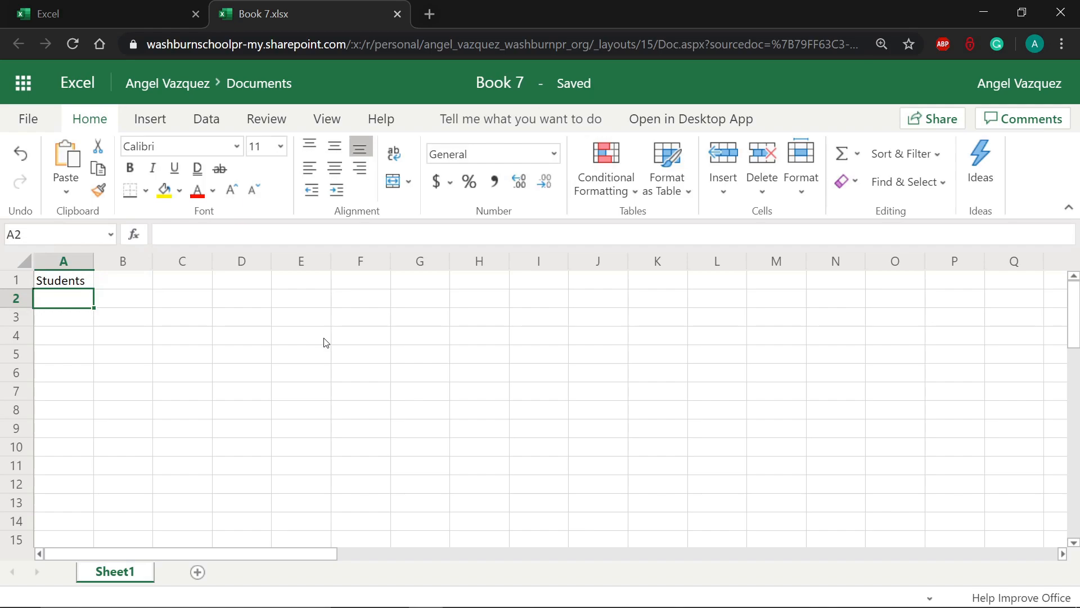
List four students' first names under the Students heading in cells A2 to A5
{"action": "type", "text": "Marco"}
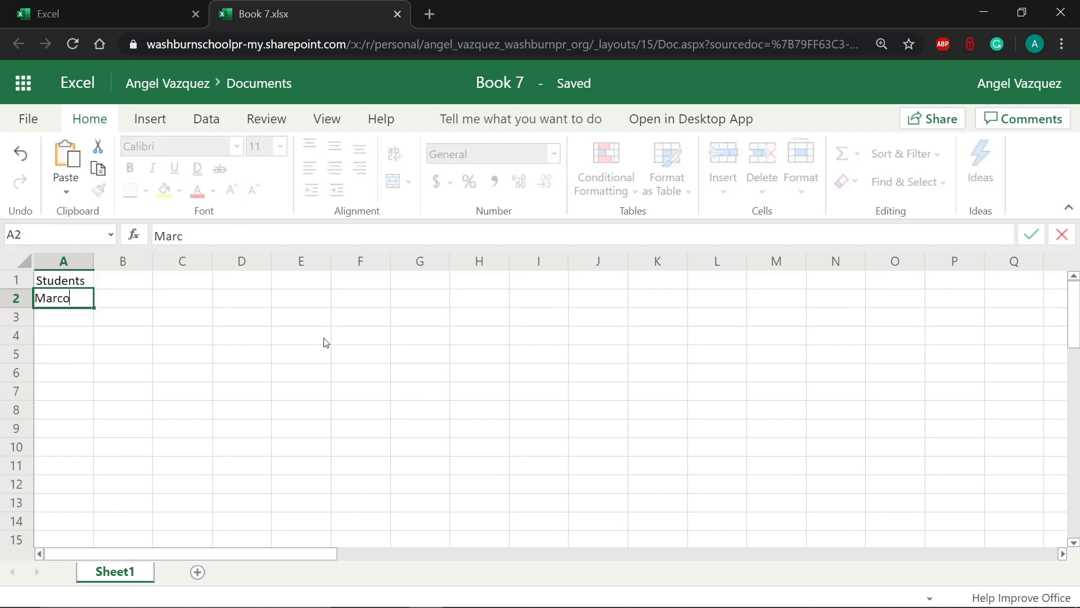
{"action": "key", "text": "Return"}
{"action": "type", "text": "Li"}
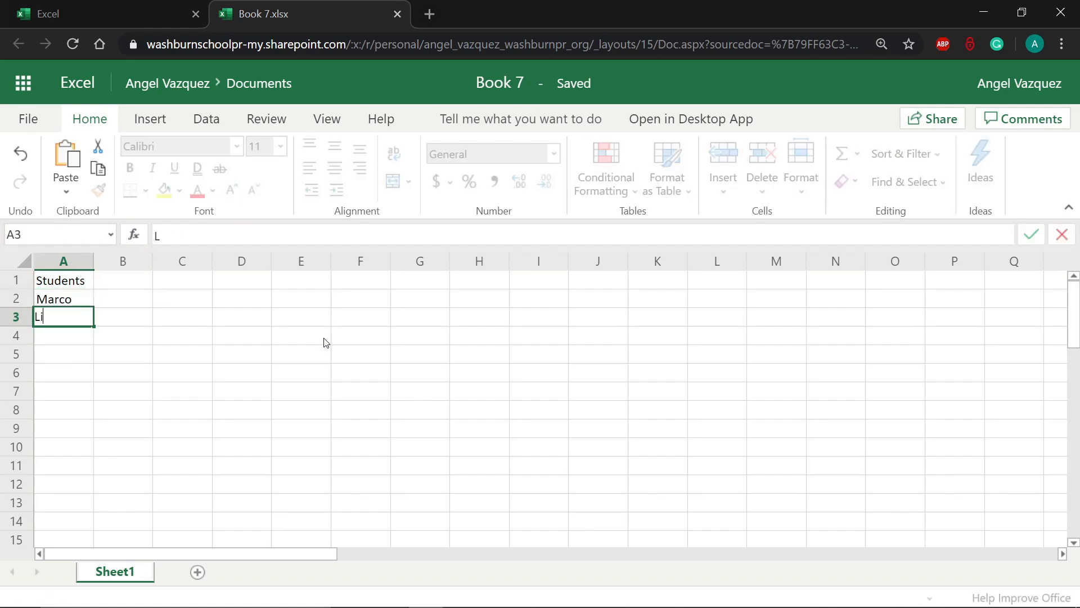
{"action": "type", "text": "ndaay"}
{"action": "key", "text": "Return"}
{"action": "type", "text": "Adriana"}
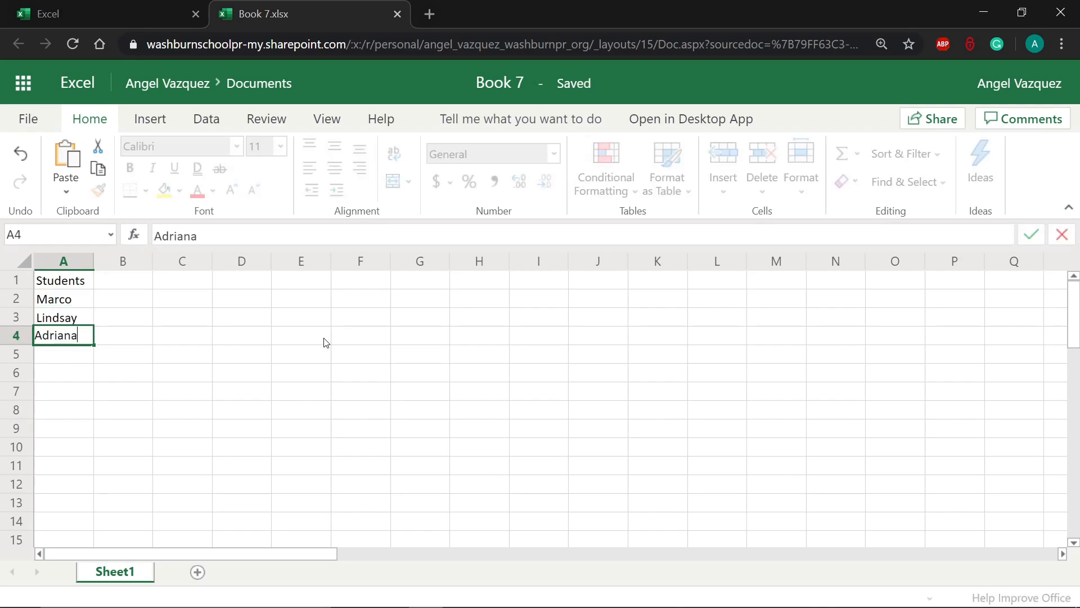
{"action": "key", "text": "Return"}
{"action": "type", "text": "Jose"}
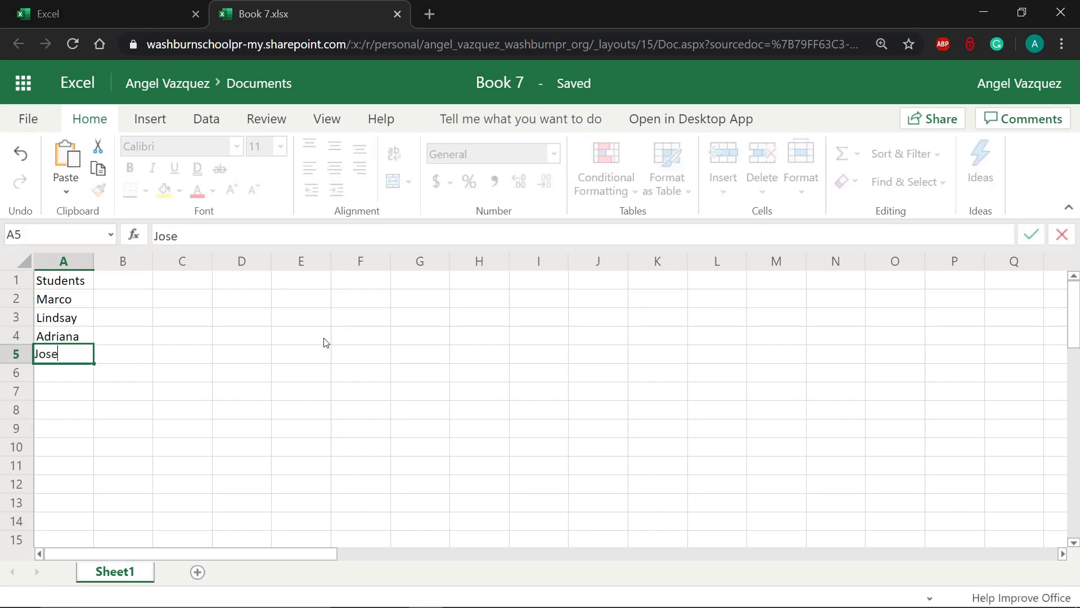
{"action": "key", "text": "Return"}
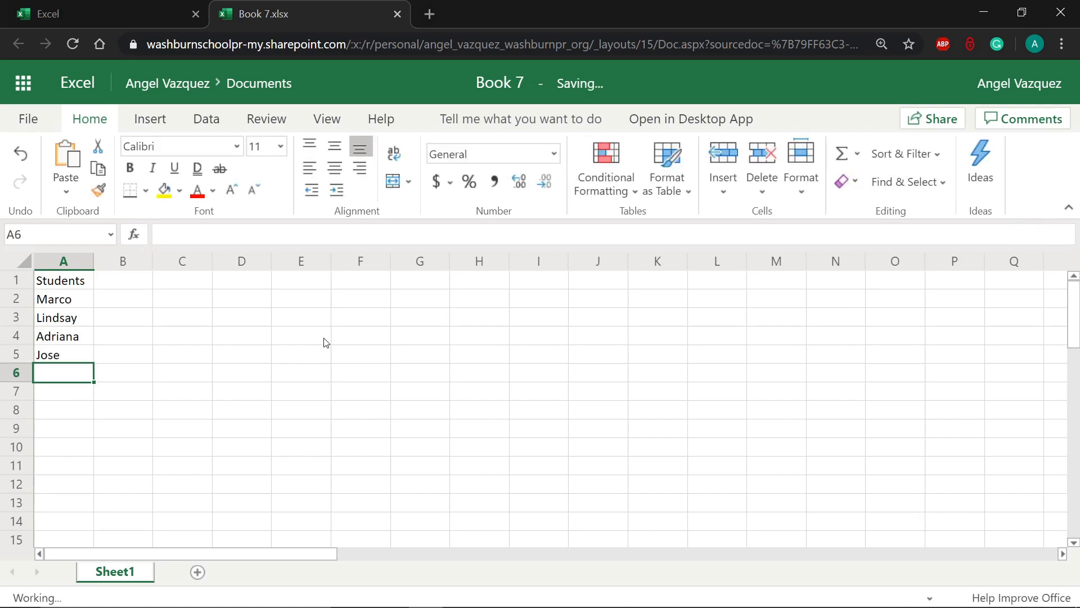
{"action": "key", "text": "Up"}
{"action": "key", "text": "Up"}
{"action": "key", "text": "Up"}
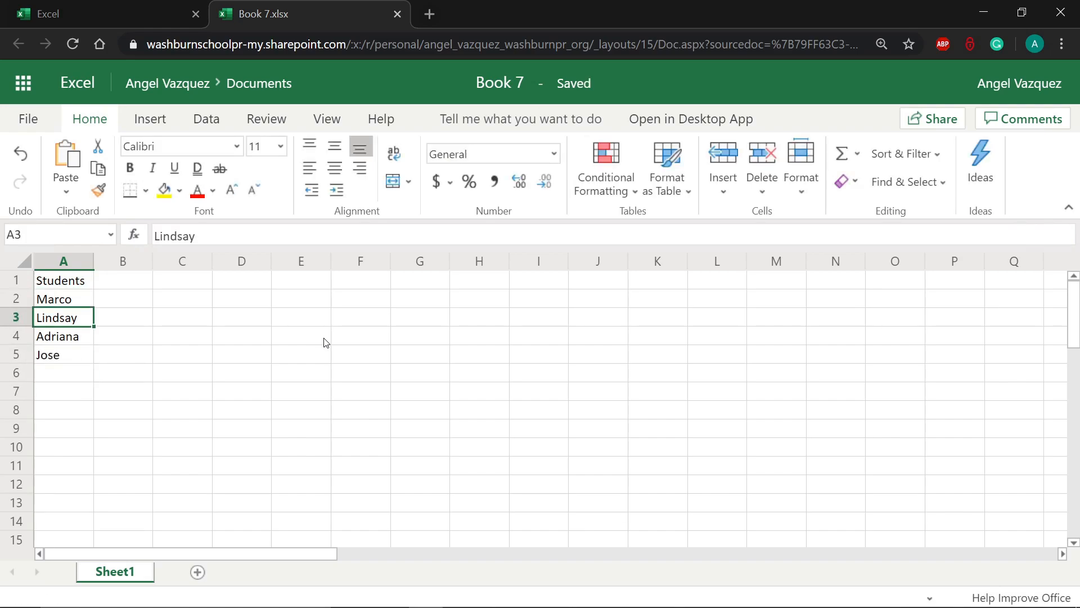
{"action": "key", "text": "Down"}
{"action": "key", "text": "Down"}
{"action": "key", "text": "Down"}
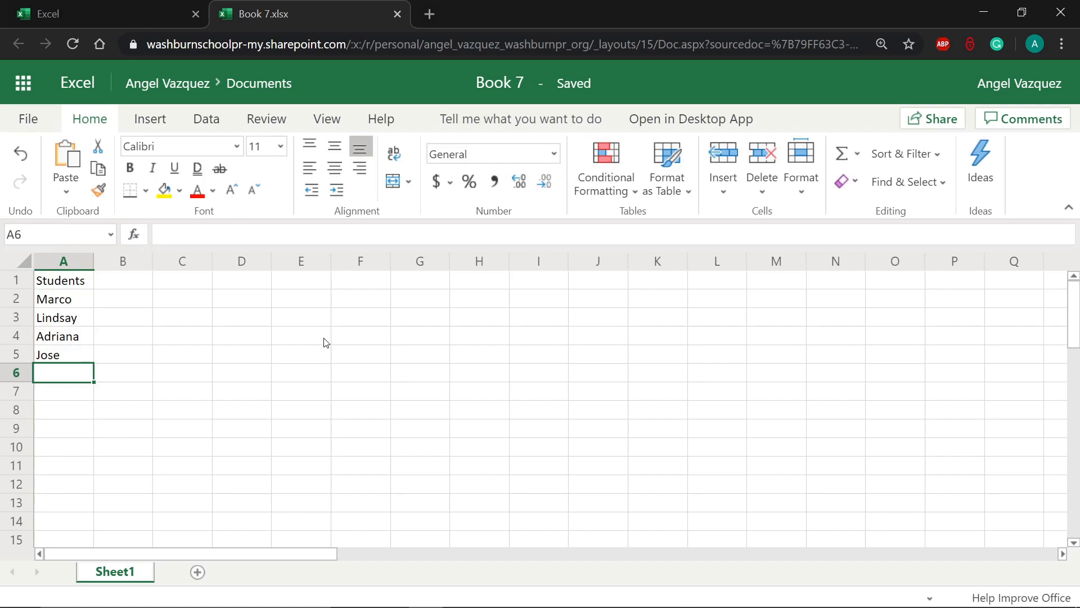
Add a fifth student's first name in cell A6
{"action": "type", "text": "An"}
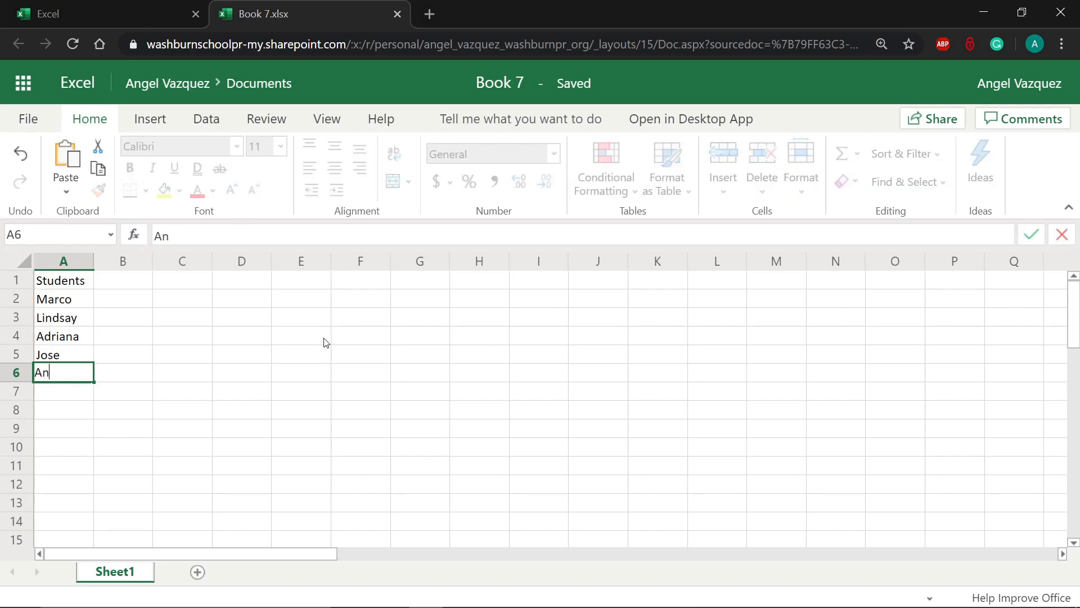
{"action": "type", "text": "gle"}
{"action": "key", "text": "BackSpace"}
{"action": "type", "text": "l"}
{"action": "key", "text": "Up"}
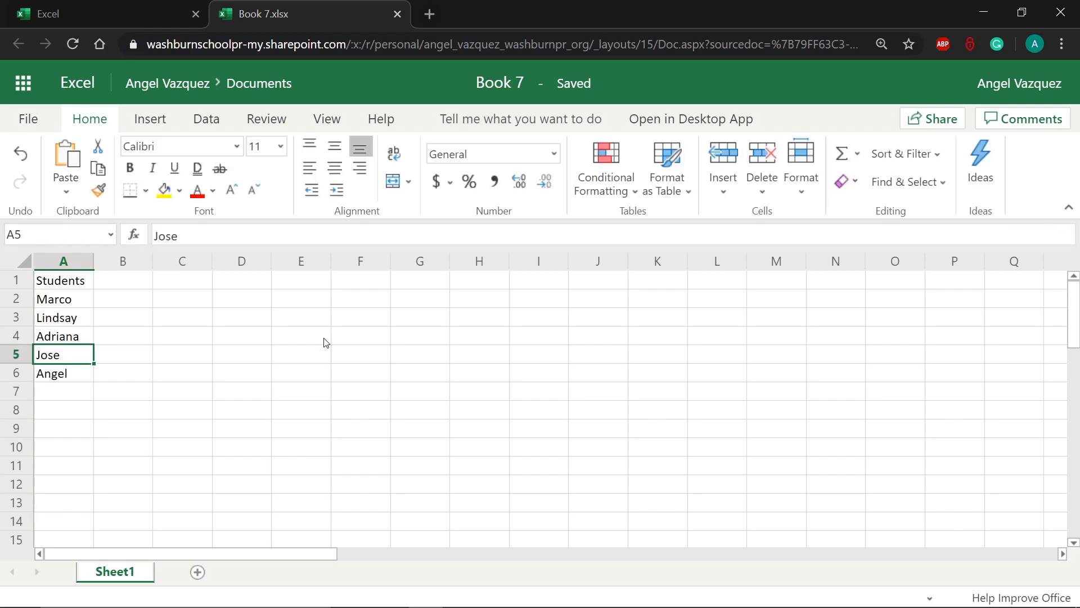
Enter the subject headings English in B1 and History in C1
{"action": "key", "text": "Right"}
{"action": "key", "text": "Up"}
{"action": "key", "text": "Up"}
{"action": "key", "text": "Up"}
{"action": "key", "text": "Up"}
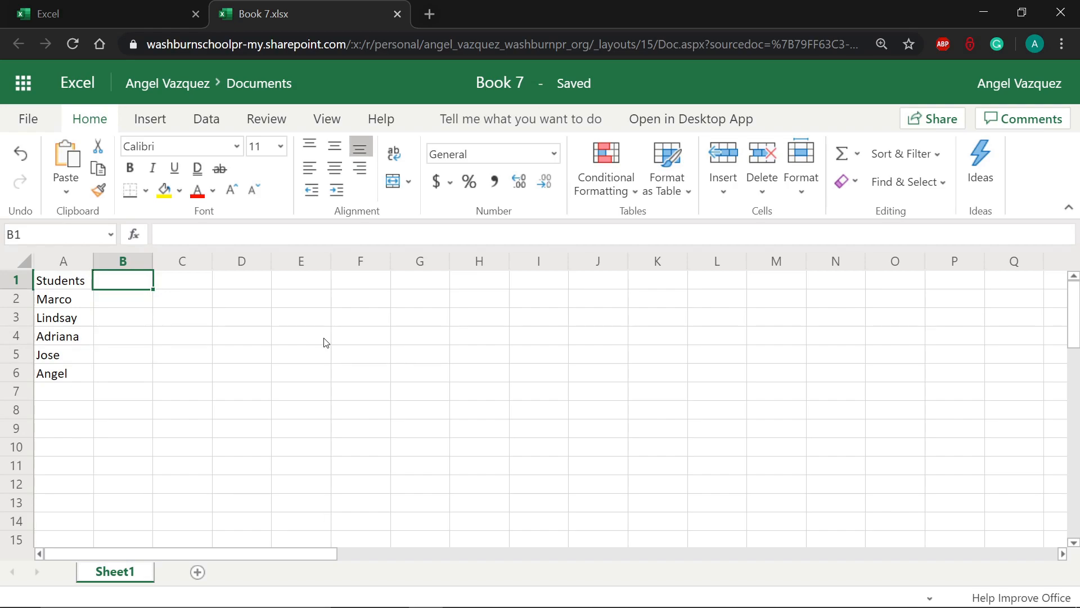
{"action": "type", "text": "English"}
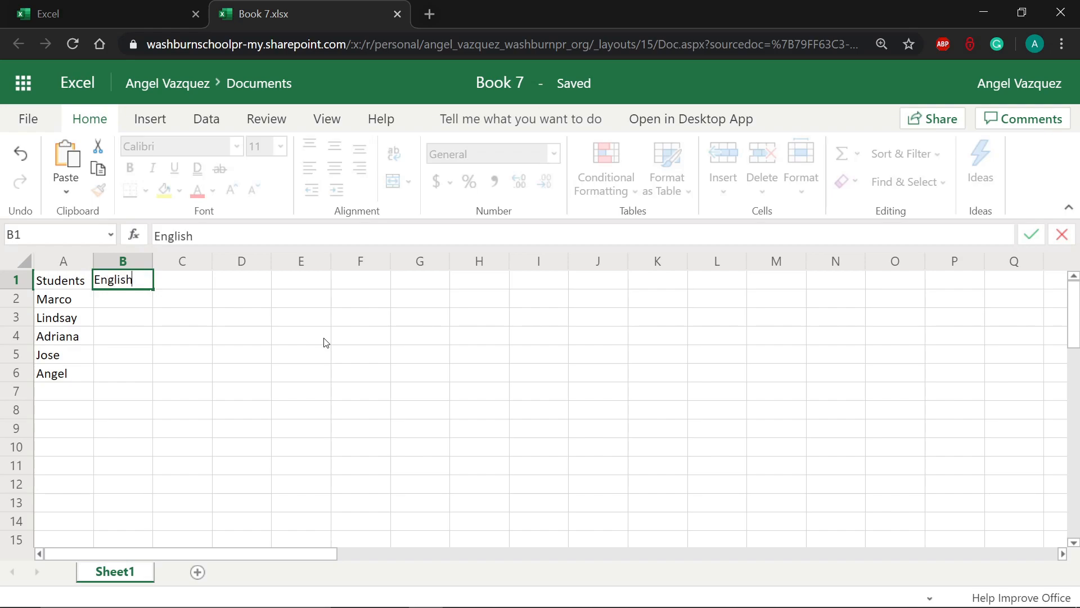
{"action": "key", "text": "Tab"}
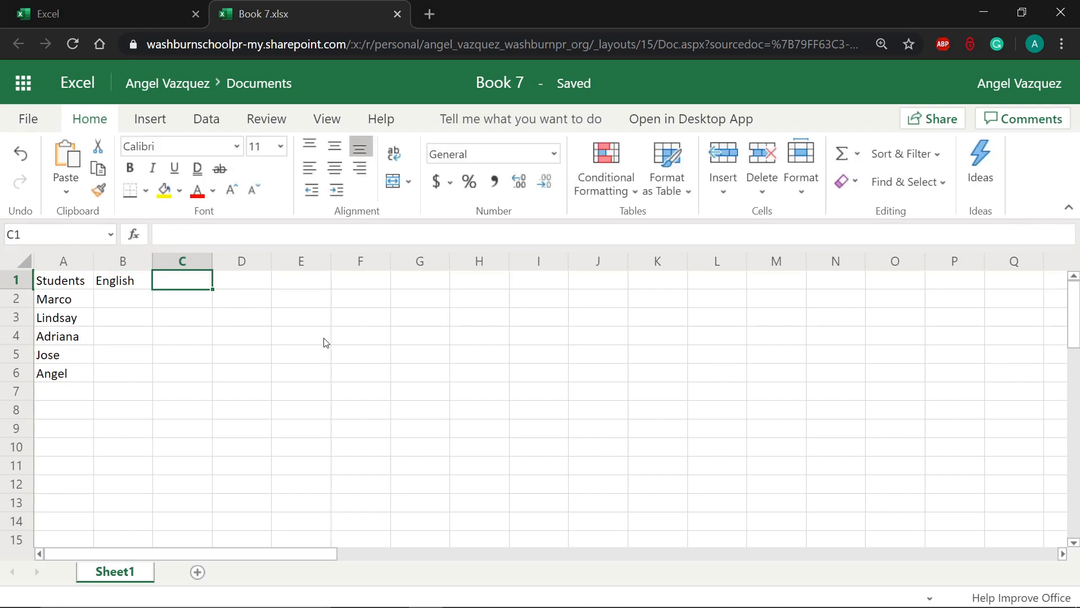
{"action": "type", "text": "Histor"}
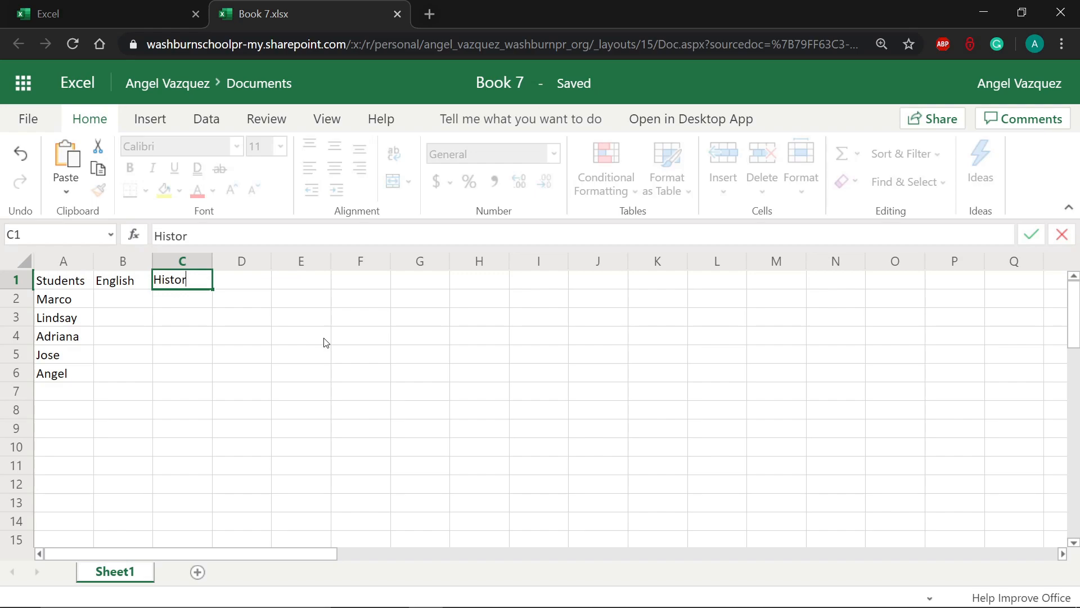
{"action": "type", "text": "y"}
{"action": "key", "text": "Tab"}
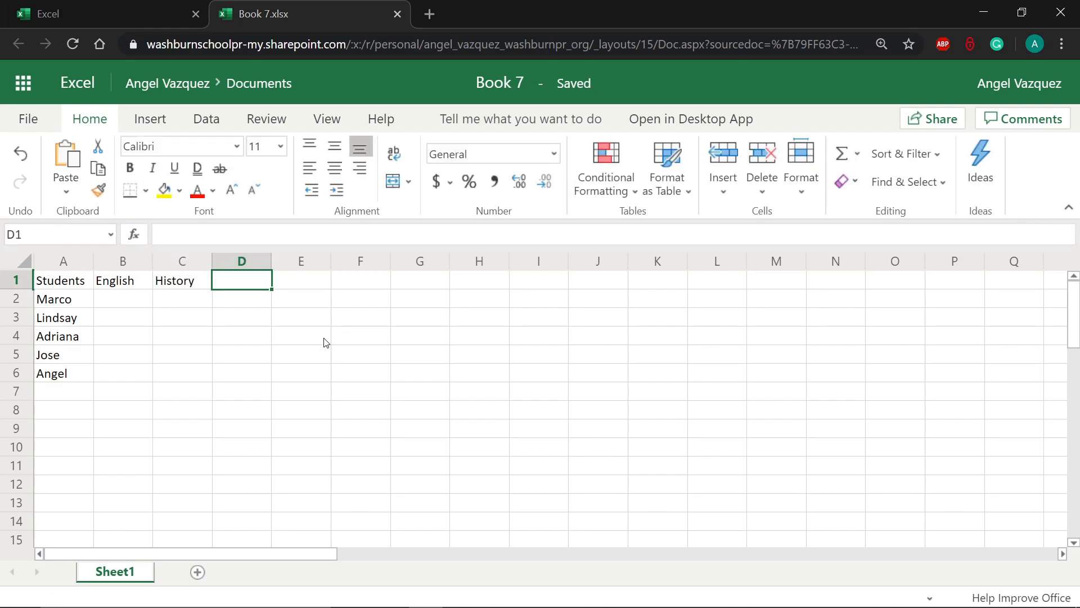
Enter the subject headings Spanish, Computer, Math and PE in cells D1 to G1
{"action": "type", "text": "Spanish"}
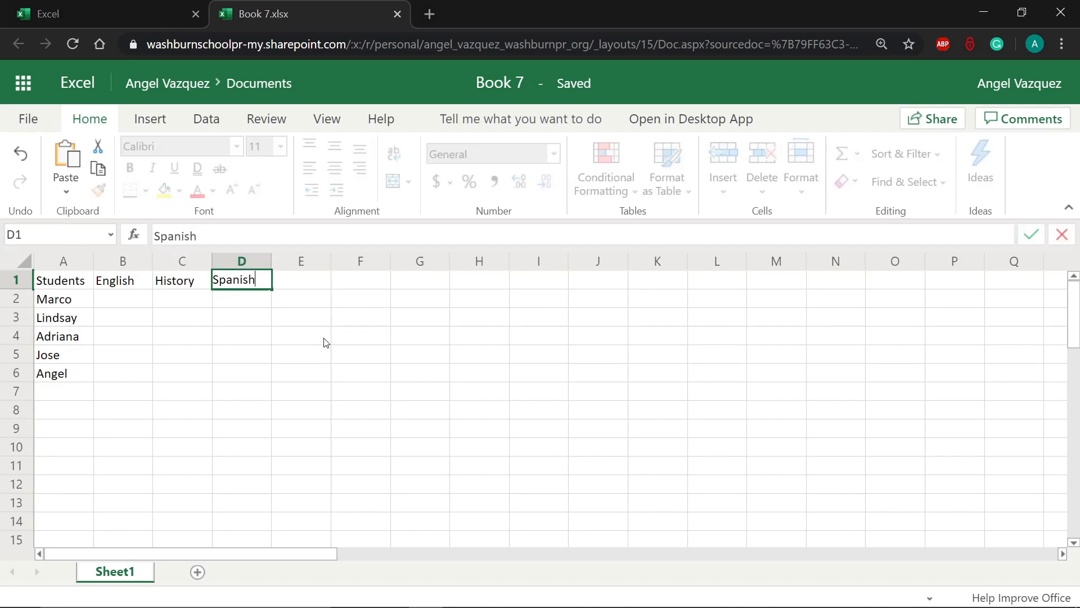
{"action": "key", "text": "Tab"}
{"action": "type", "text": "Computer"}
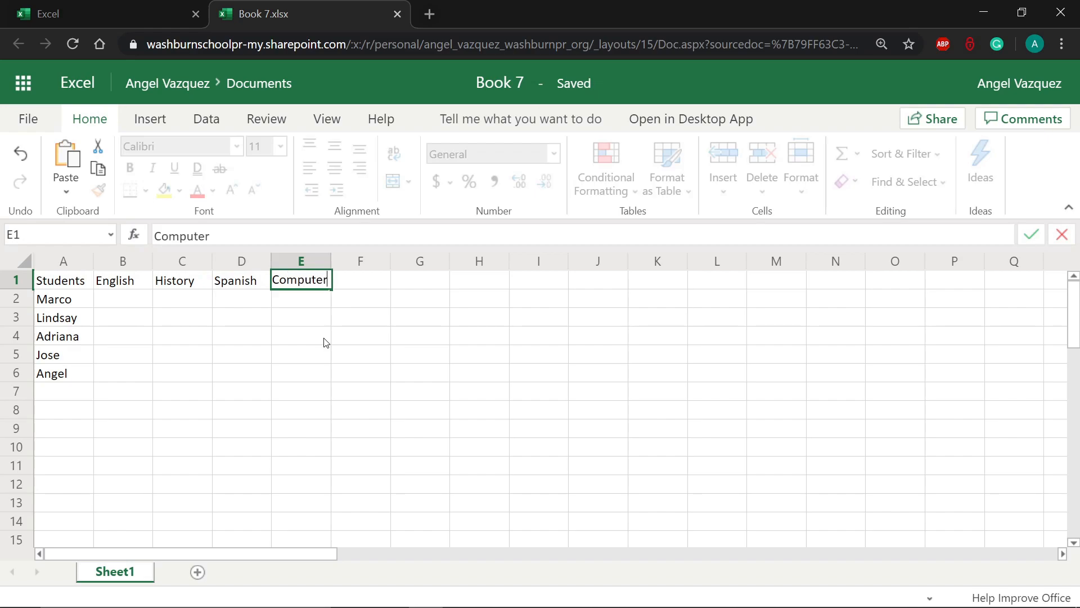
{"action": "key", "text": "Tab"}
{"action": "type", "text": "Math"}
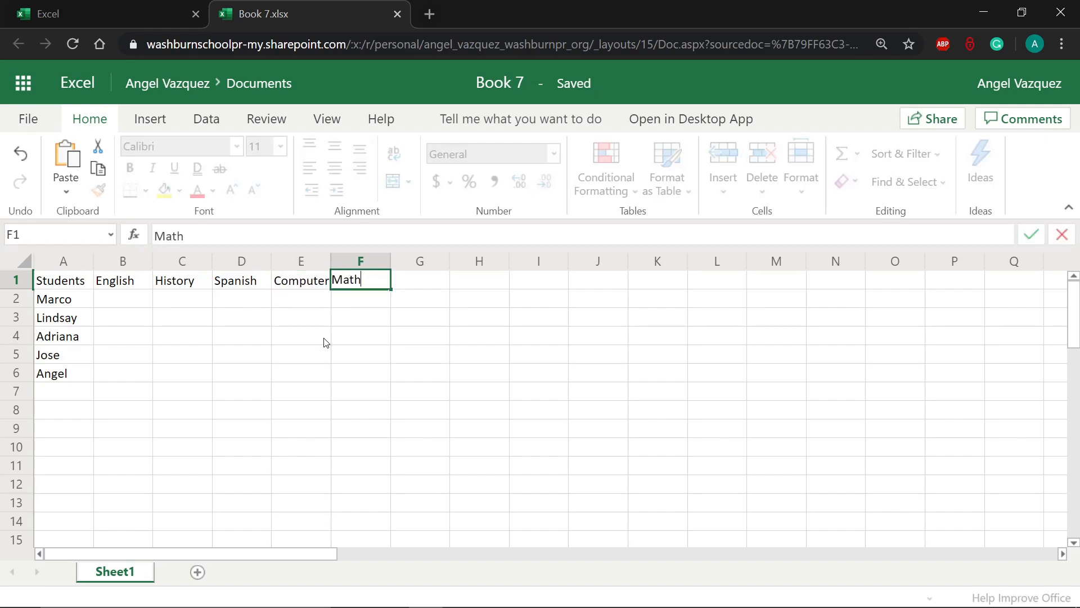
{"action": "key", "text": "Tab"}
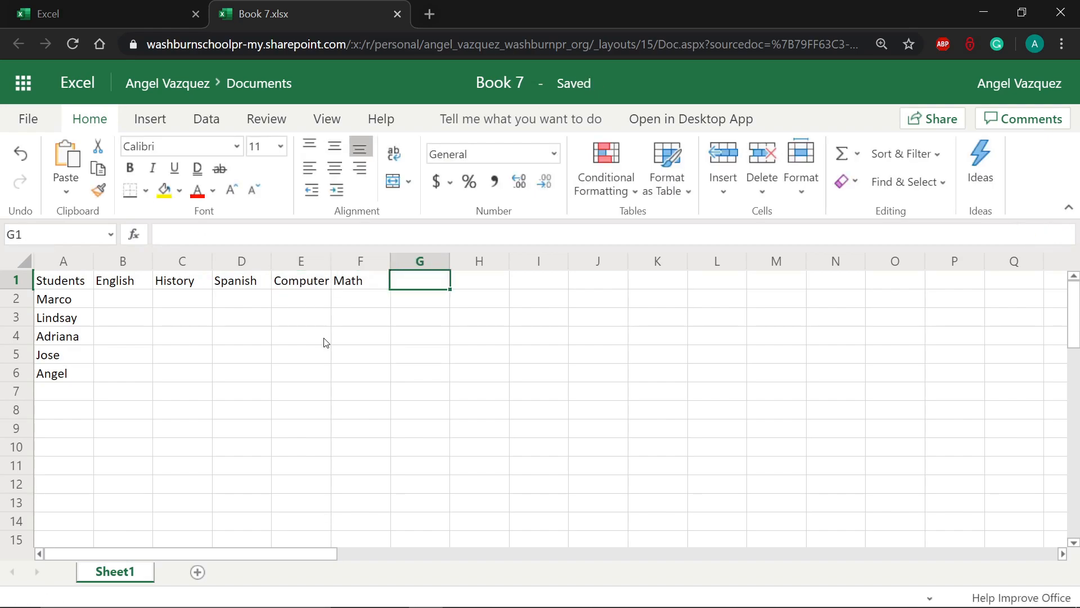
{"action": "type", "text": "PE"}
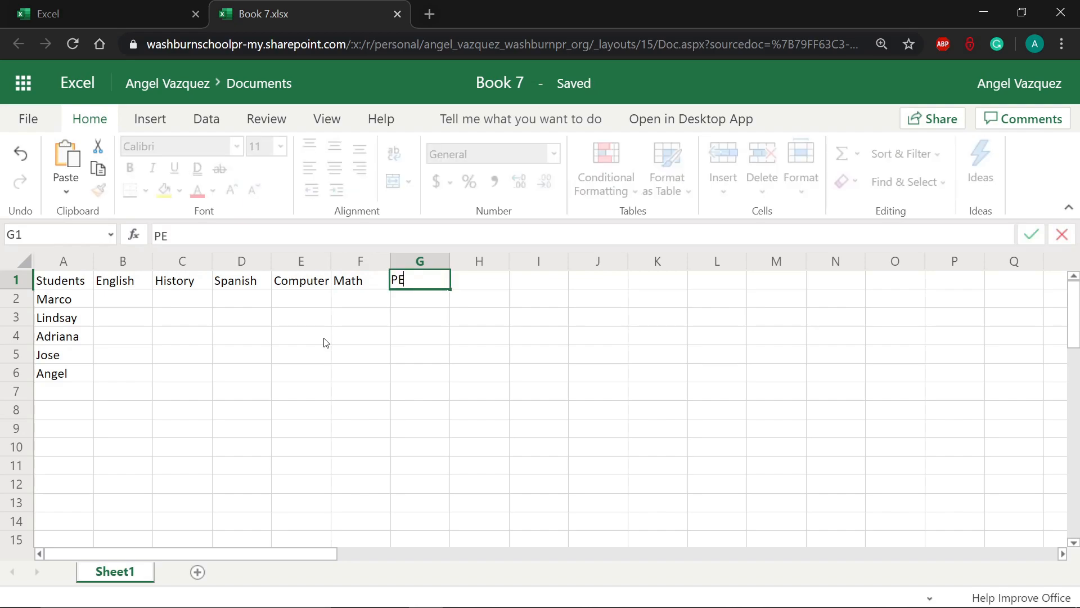
{"action": "left_click", "coordinate": [325, 342]}
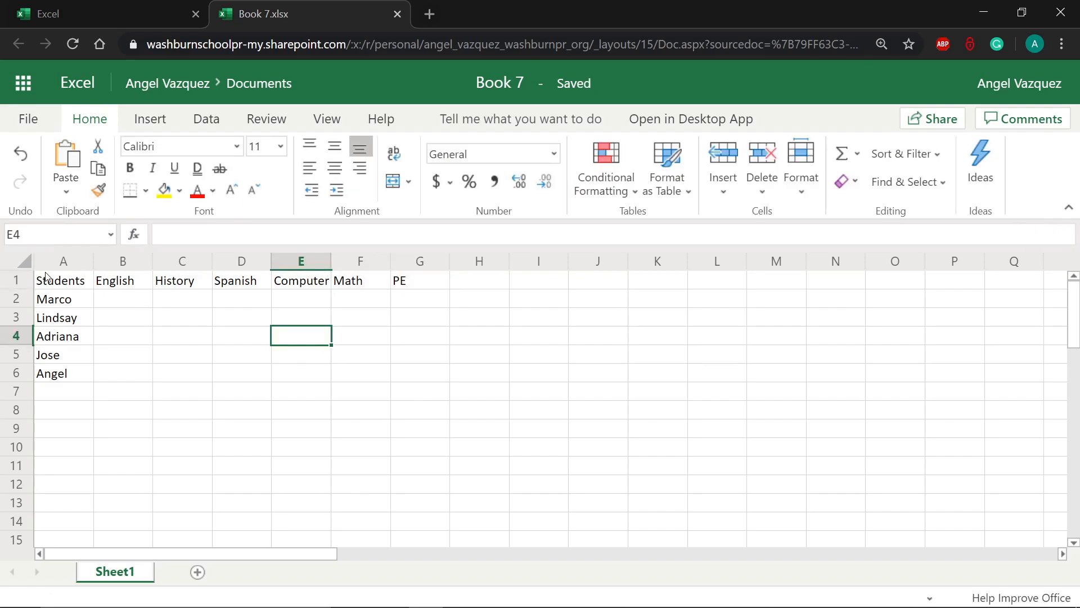
{"action": "left_click", "coordinate": [121, 283]}
{"action": "left_click", "coordinate": [180, 281]}
{"action": "left_click", "coordinate": [252, 280]}
{"action": "left_click", "coordinate": [292, 279]}
{"action": "left_click", "coordinate": [368, 279]}
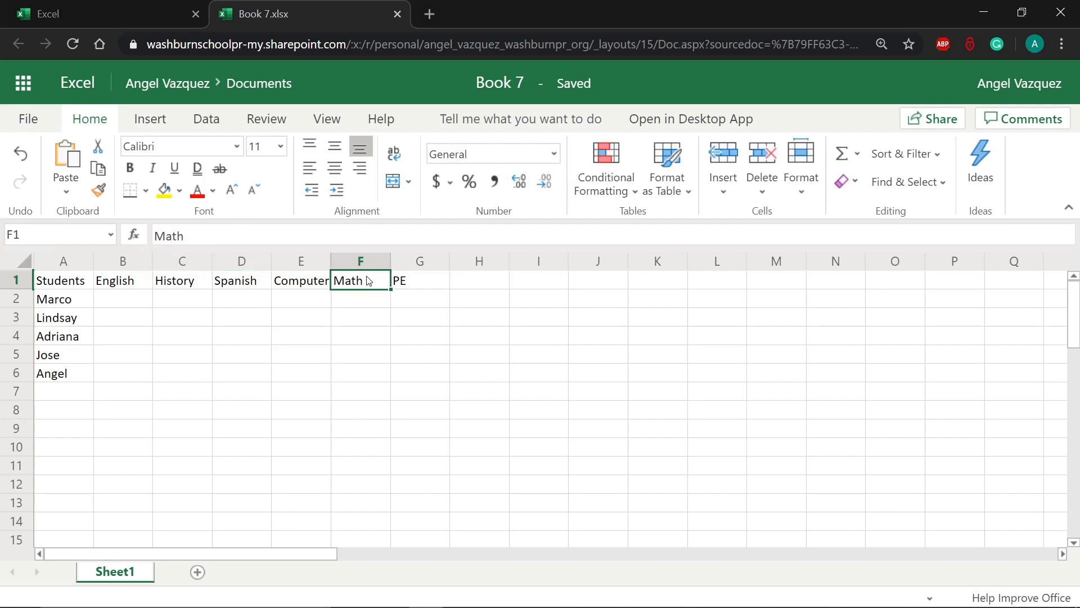
{"action": "left_click", "coordinate": [432, 285]}
Add the subject heading Science in cell H1
{"action": "left_click", "coordinate": [466, 285]}
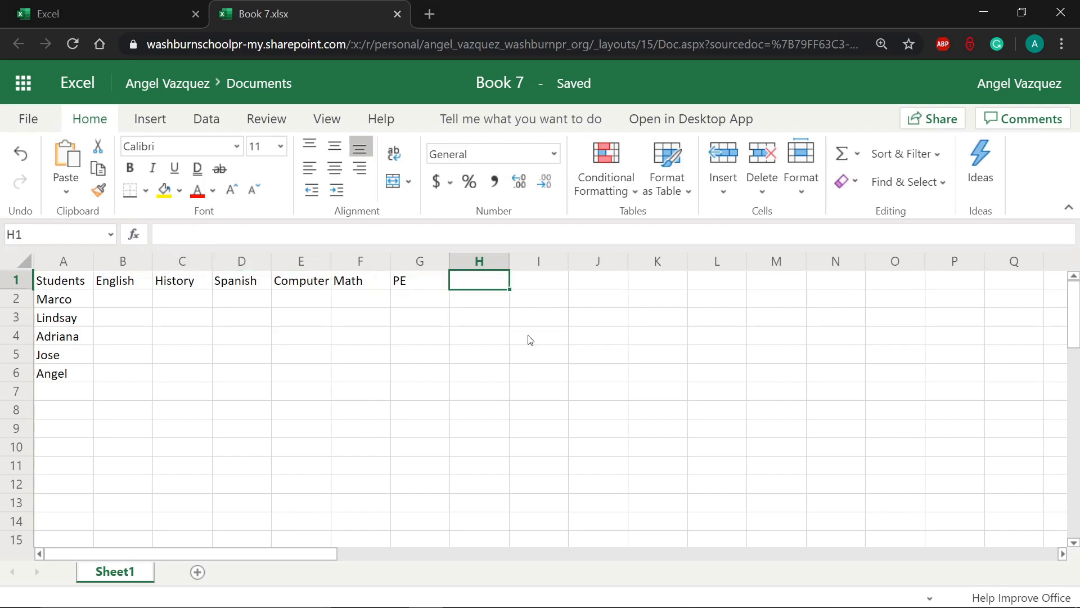
{"action": "type", "text": "Science"}
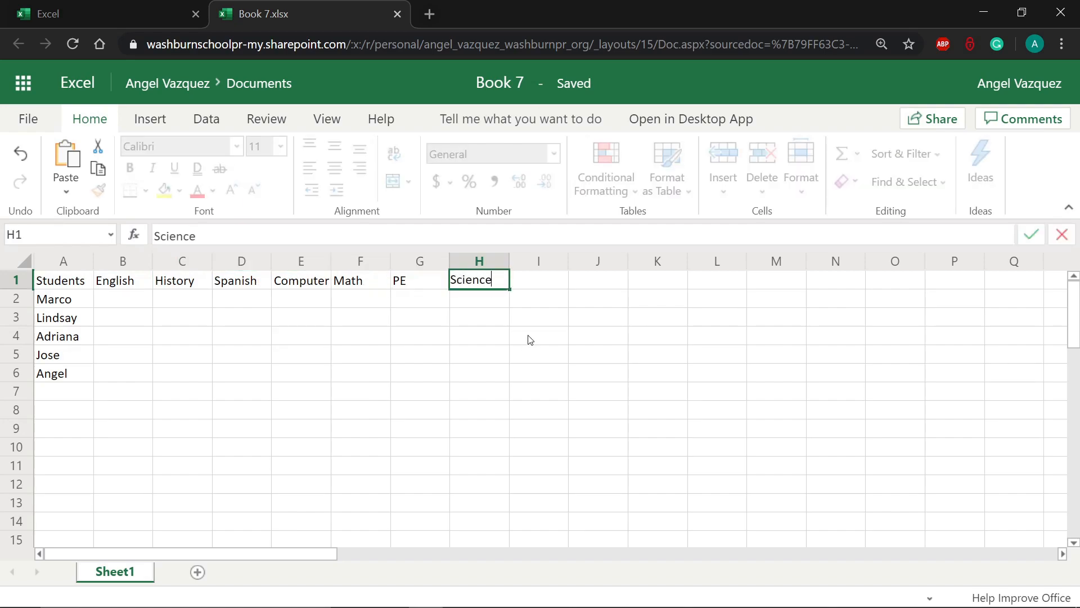
{"action": "left_click", "coordinate": [365, 313]}
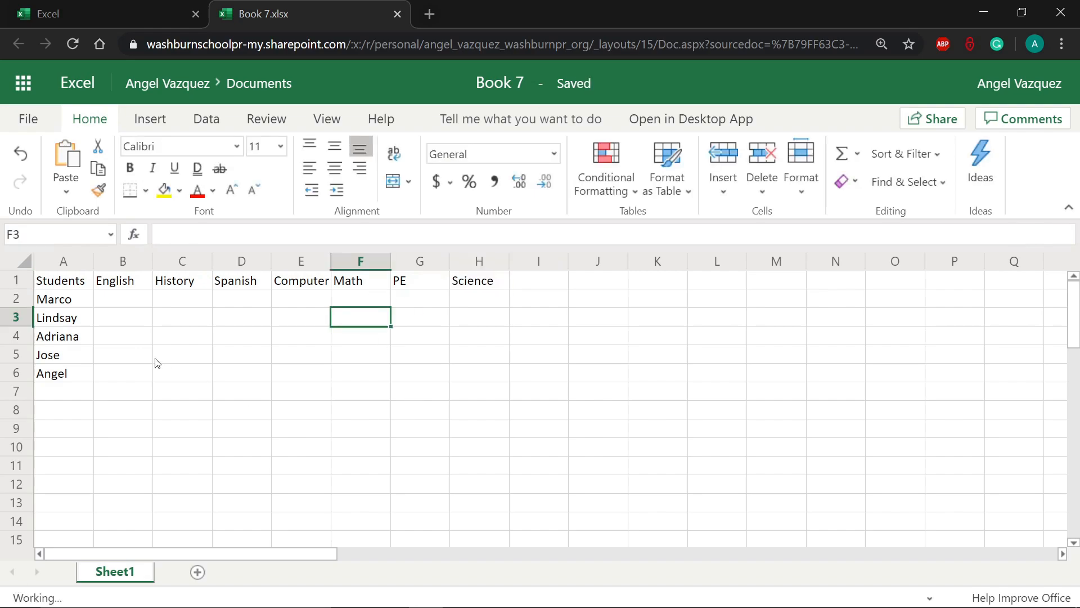
Enter 85 in cell B2 as the first student's English grade
{"action": "left_click", "coordinate": [133, 303]}
{"action": "left_click_drag", "start_coordinate": [116, 302], "coordinate": [469, 374]}
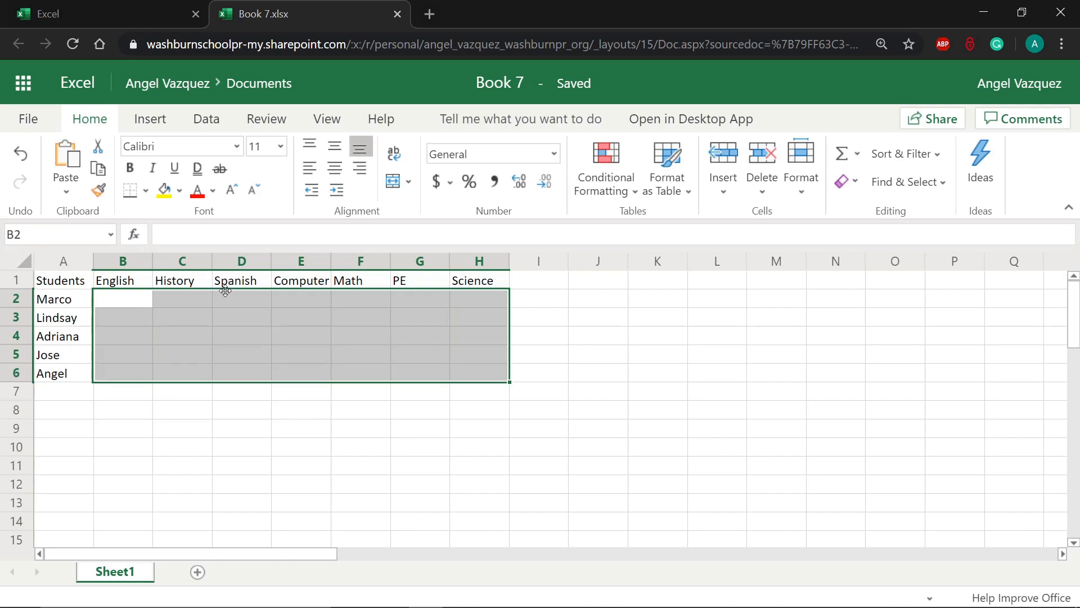
{"action": "left_click", "coordinate": [124, 315]}
{"action": "left_click", "coordinate": [125, 299]}
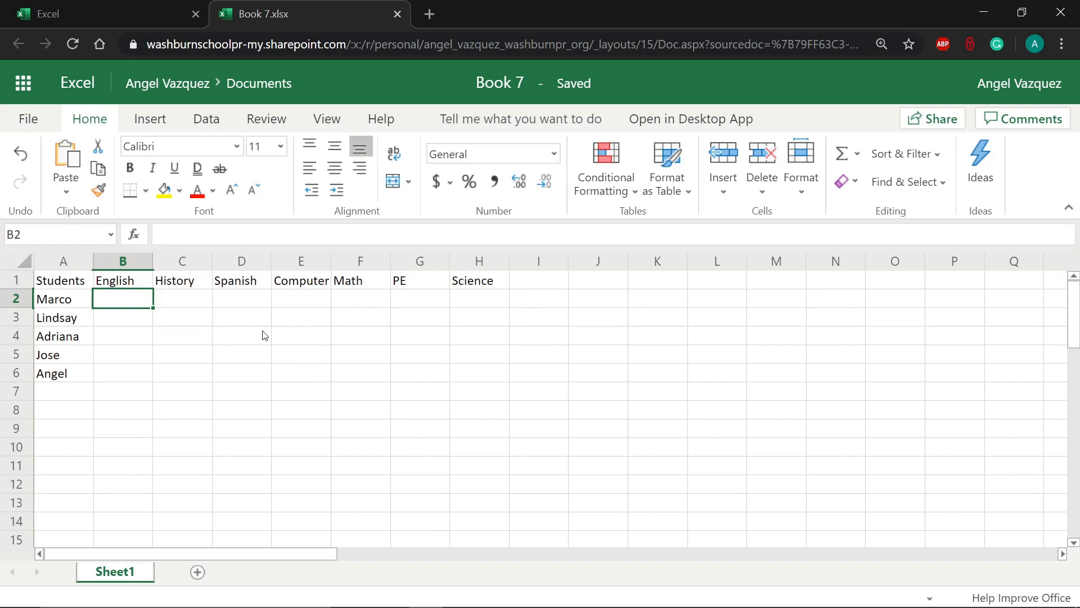
{"action": "type", "text": "85"}
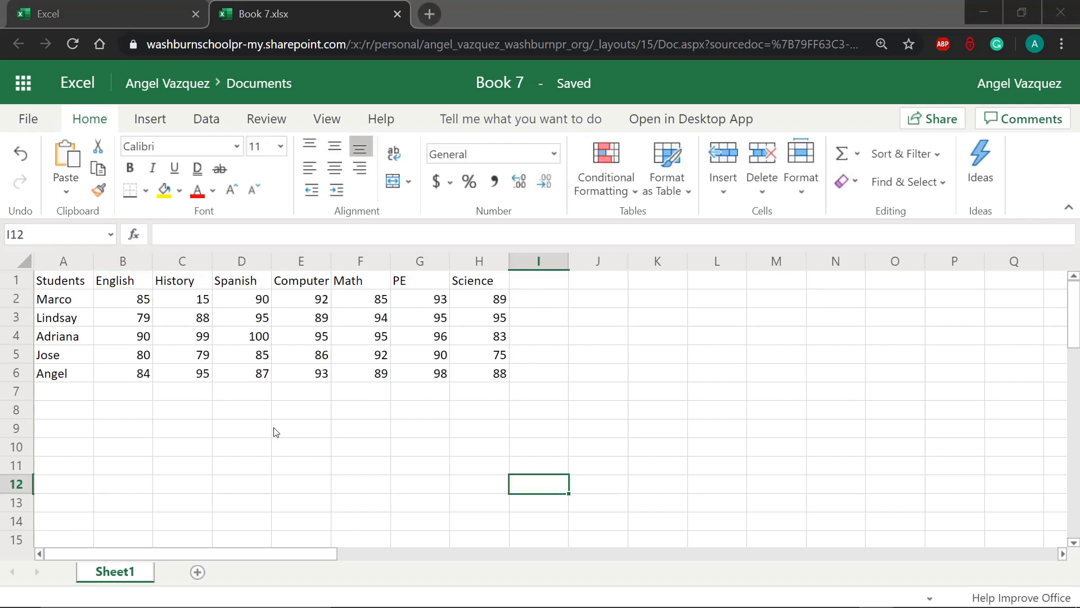
Examine the grade table in A1:H6, including the subject headings, the English grades and the student names
{"action": "left_click", "coordinate": [336, 463]}
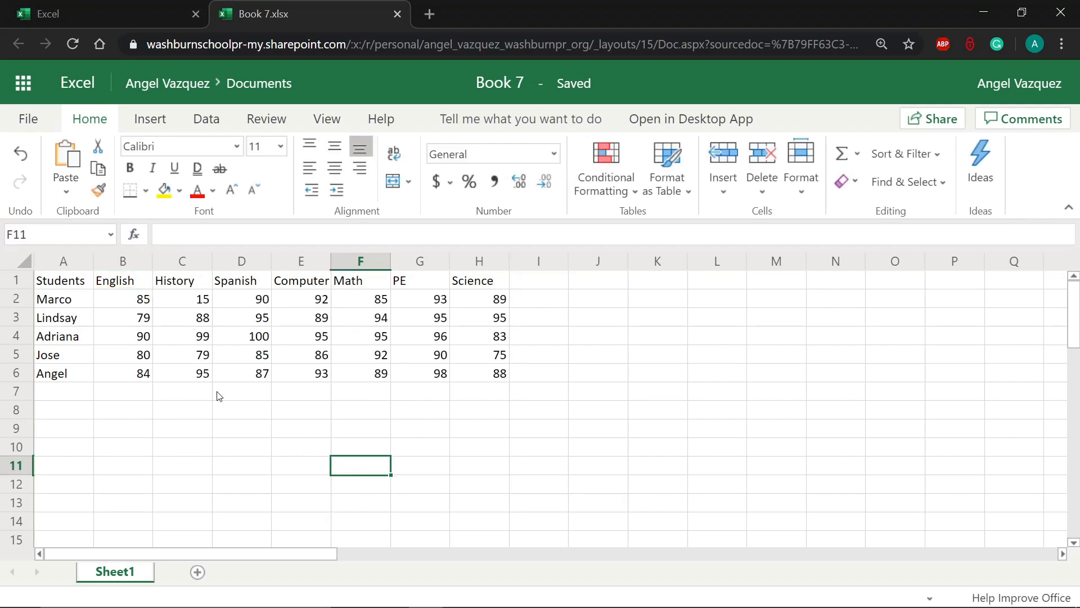
{"action": "left_click_drag", "start_coordinate": [78, 286], "coordinate": [498, 375]}
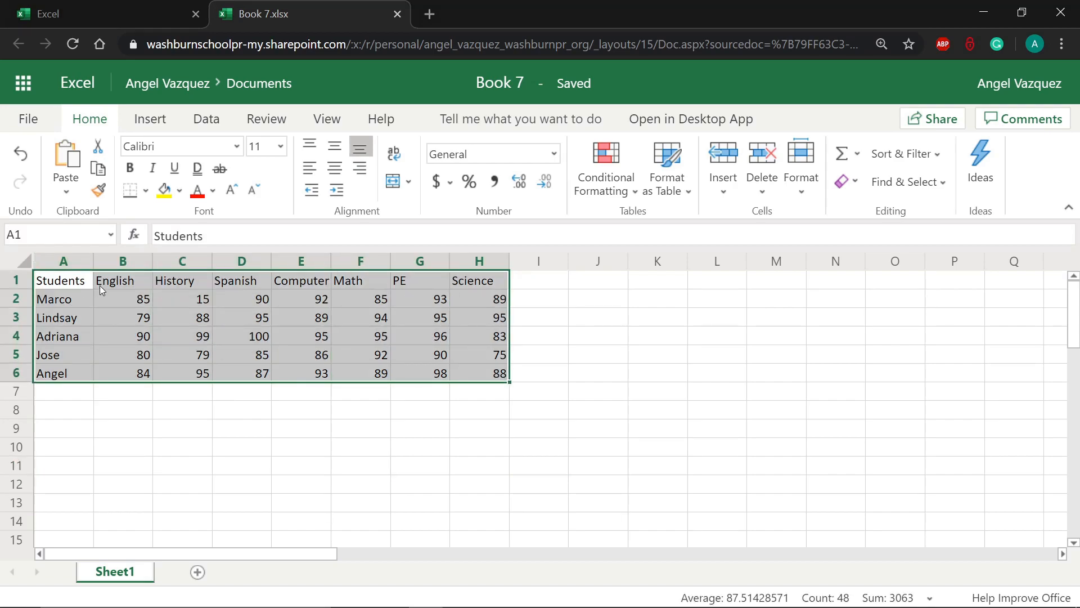
{"action": "left_click_drag", "start_coordinate": [100, 286], "coordinate": [135, 356]}
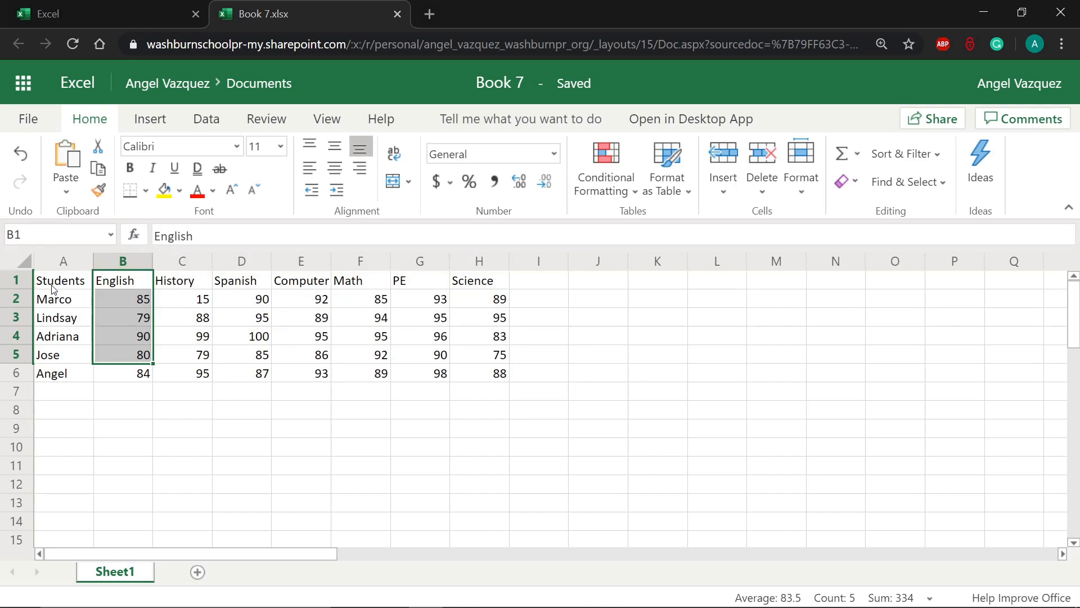
{"action": "left_click_drag", "start_coordinate": [50, 299], "coordinate": [163, 303]}
{"action": "left_click_drag", "start_coordinate": [62, 286], "coordinate": [431, 284]}
{"action": "left_click_drag", "start_coordinate": [60, 306], "coordinate": [332, 288]}
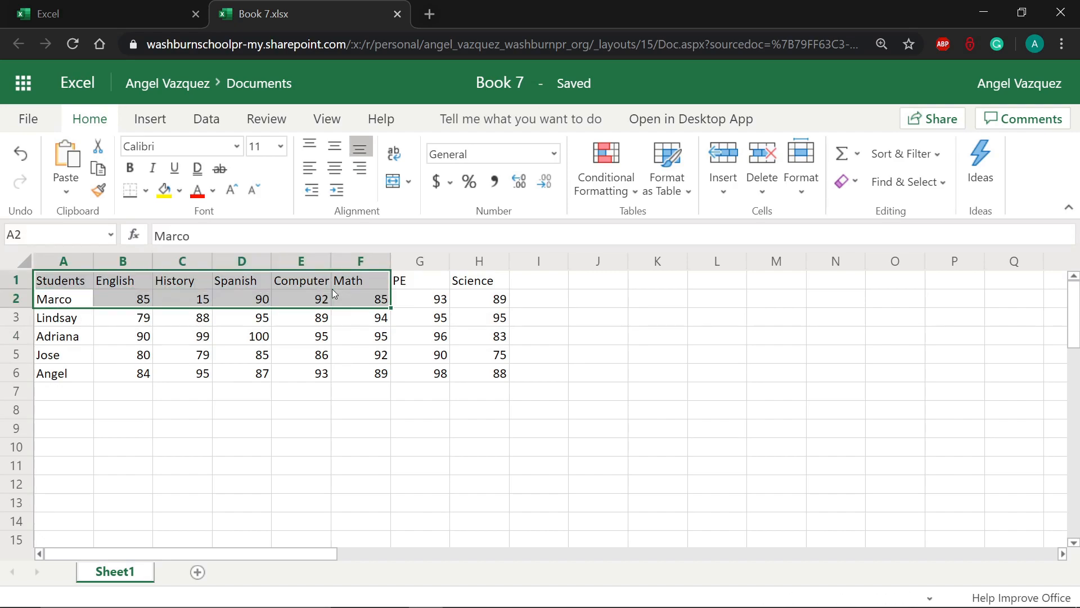
{"action": "left_click", "coordinate": [61, 321]}
{"action": "left_click", "coordinate": [60, 341]}
{"action": "left_click", "coordinate": [60, 359]}
{"action": "left_click", "coordinate": [87, 375]}
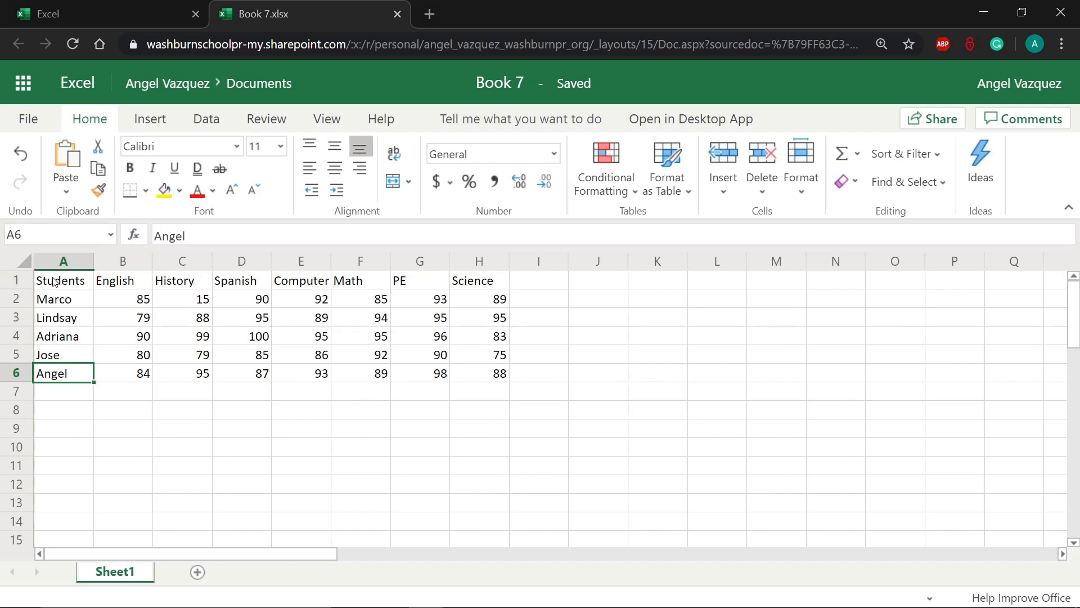
Apply All Borders to the grade table in A1:H6
{"action": "left_click_drag", "start_coordinate": [55, 280], "coordinate": [506, 377]}
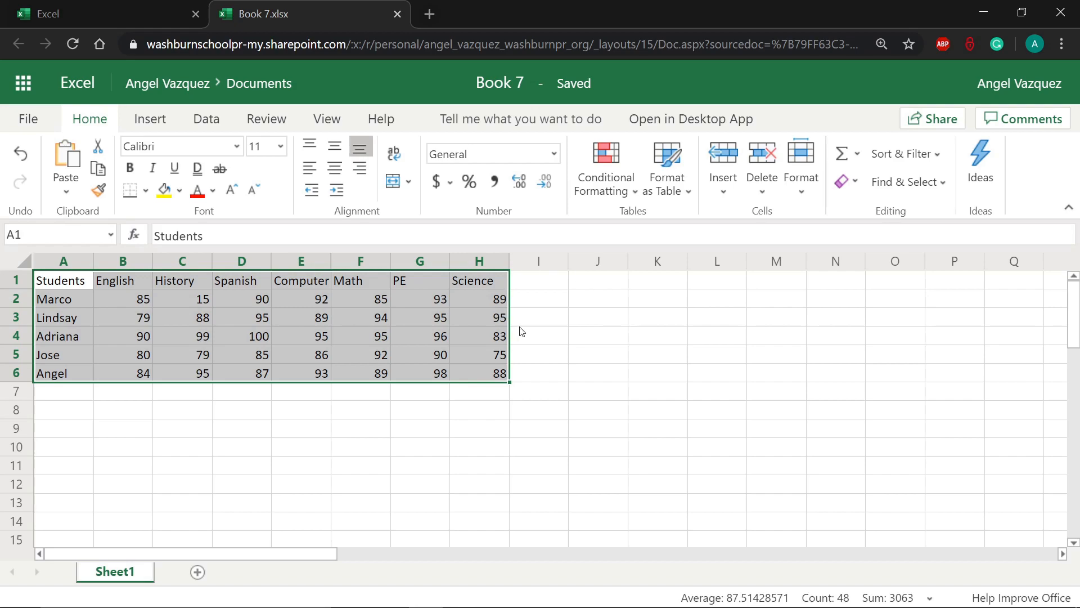
{"action": "left_click", "coordinate": [428, 336]}
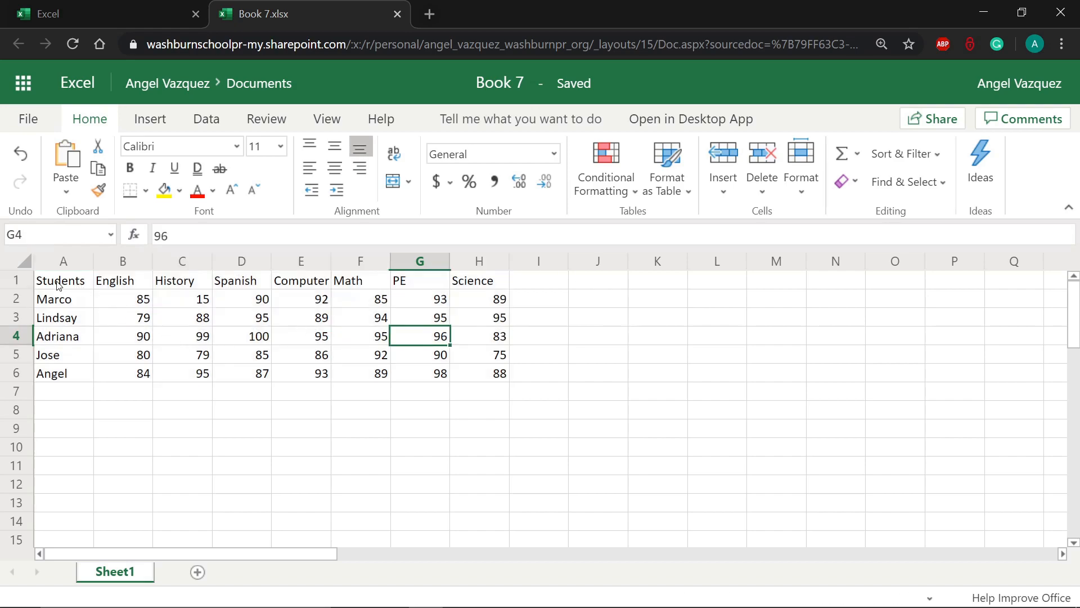
{"action": "left_click_drag", "start_coordinate": [59, 286], "coordinate": [483, 383]}
{"action": "left_click_drag", "start_coordinate": [83, 286], "coordinate": [470, 380]}
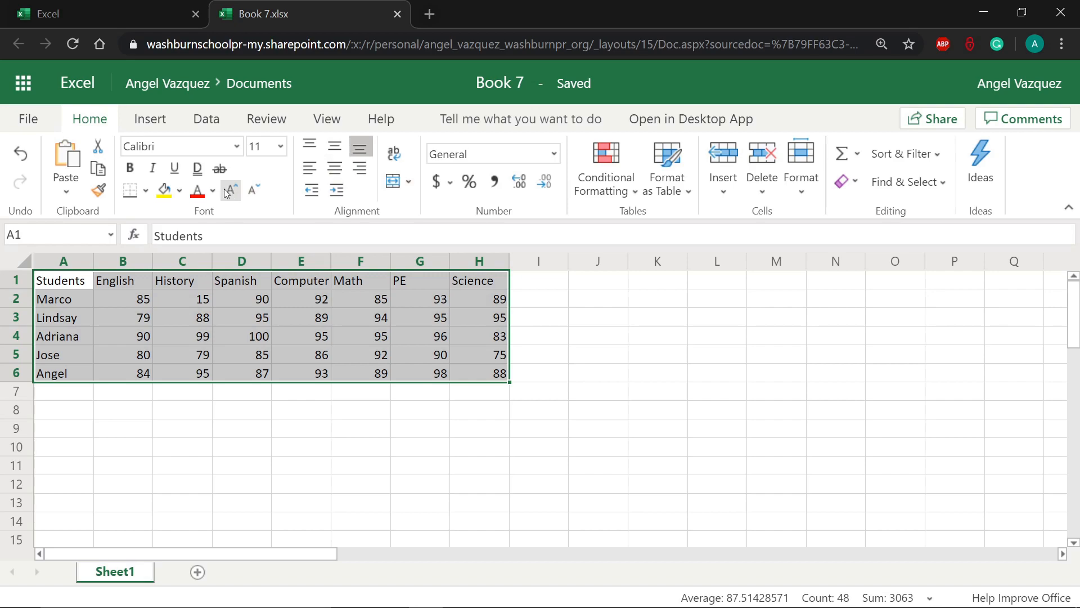
{"action": "left_click", "coordinate": [147, 194]}
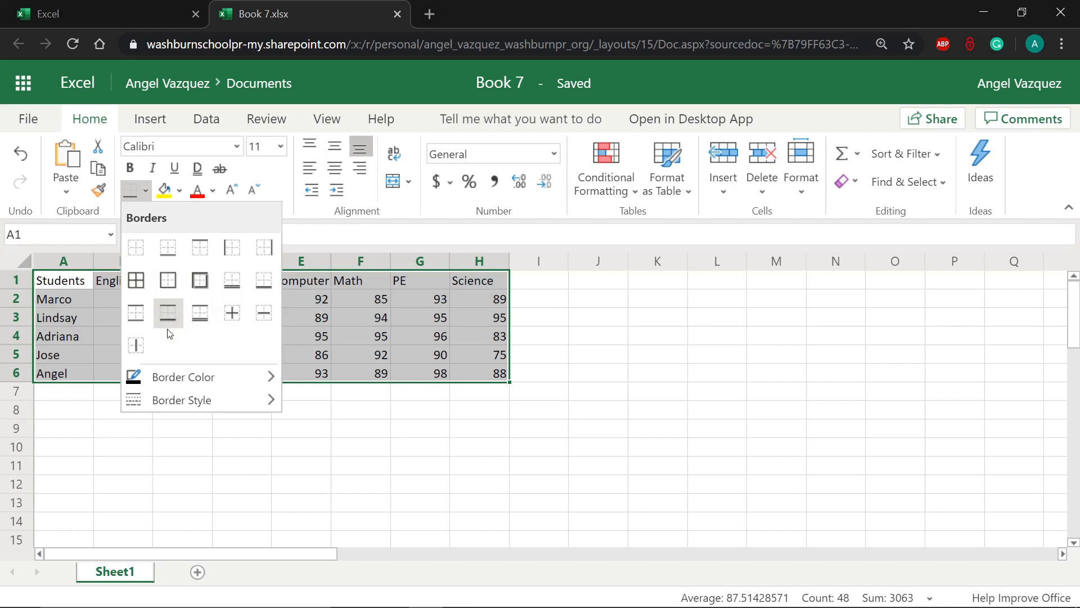
{"action": "mouse_move", "coordinate": [184, 397]}
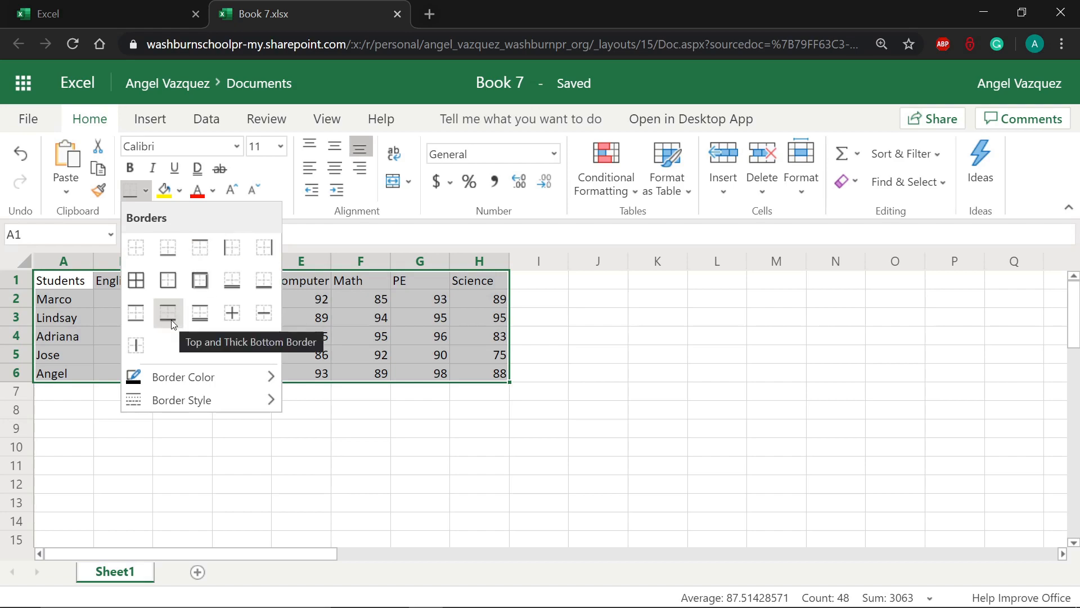
{"action": "left_click", "coordinate": [145, 278]}
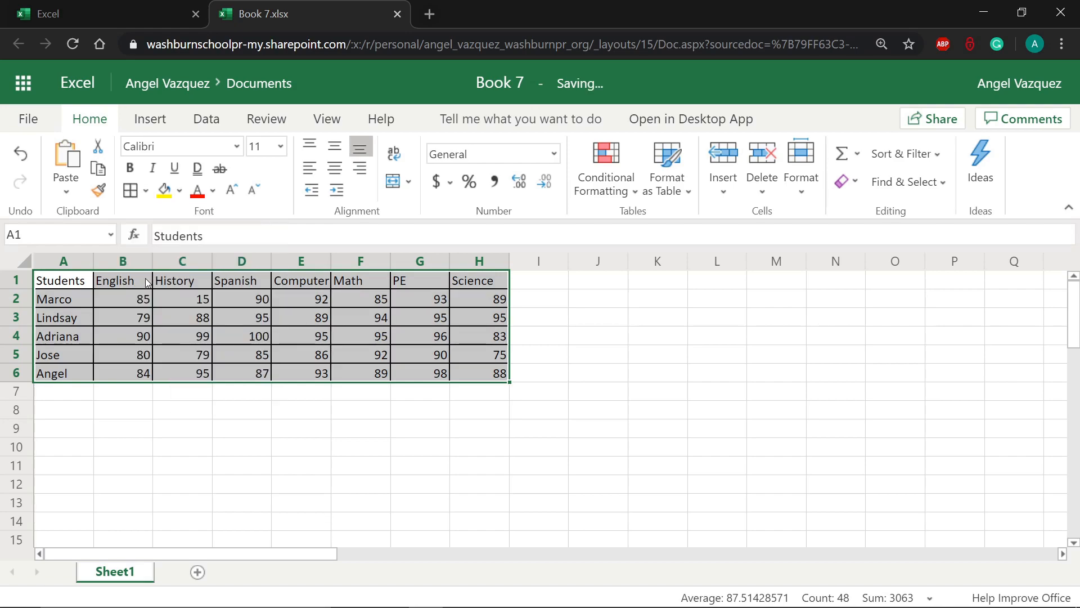
{"action": "left_click", "coordinate": [341, 445]}
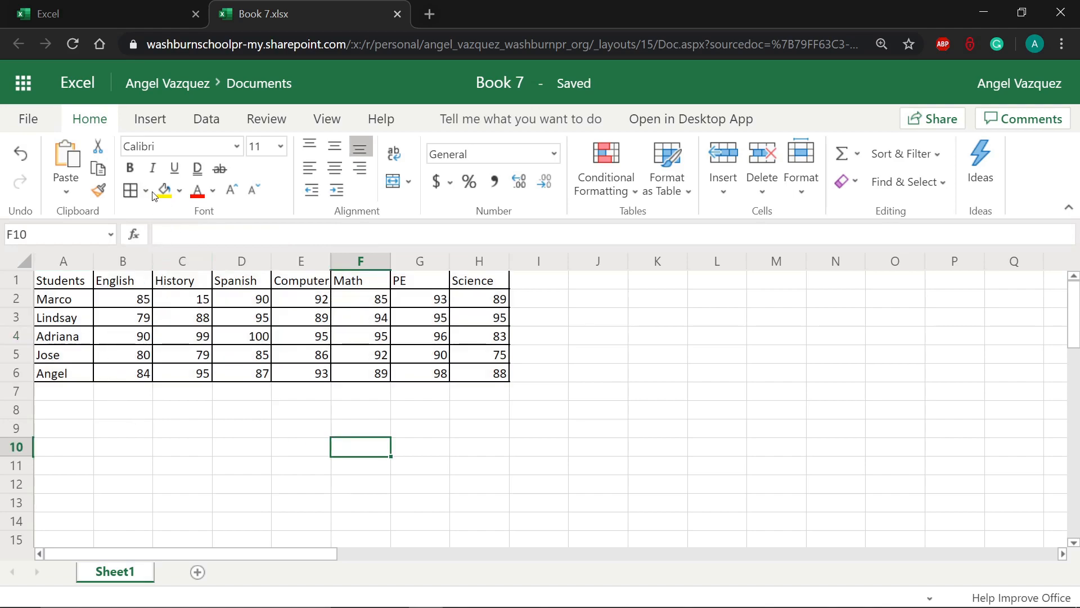
Set the border style to a double line and apply it as the outside border of A1:H6
{"action": "mouse_move", "coordinate": [73, 288]}
{"action": "left_mouse_down"}
{"action": "mouse_move", "coordinate": [377, 340]}
{"action": "mouse_move", "coordinate": [476, 375]}
{"action": "left_mouse_up"}
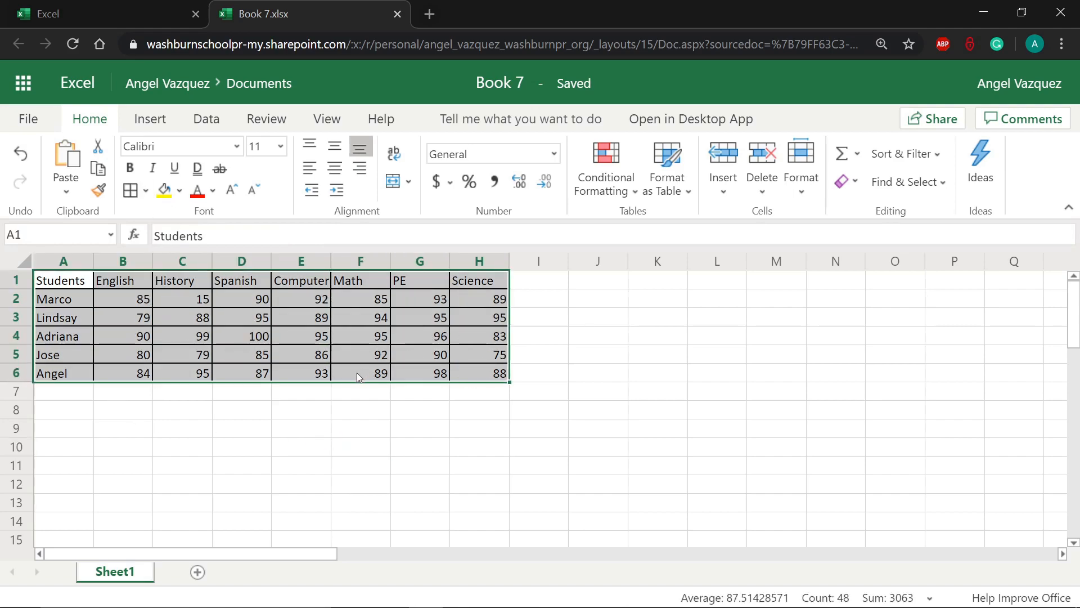
{"action": "left_click", "coordinate": [145, 191]}
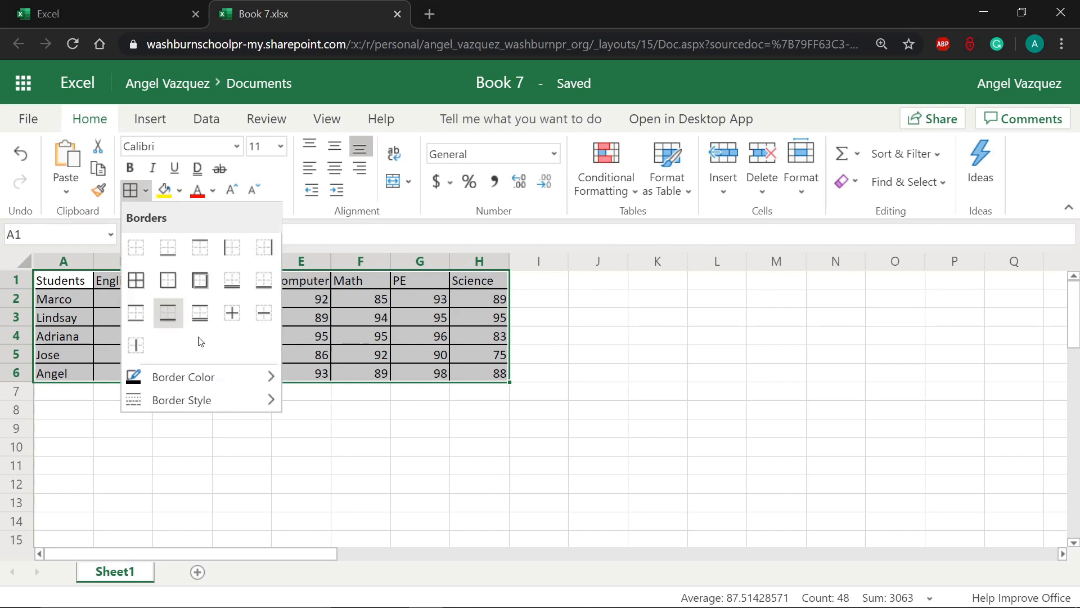
{"action": "mouse_move", "coordinate": [240, 394]}
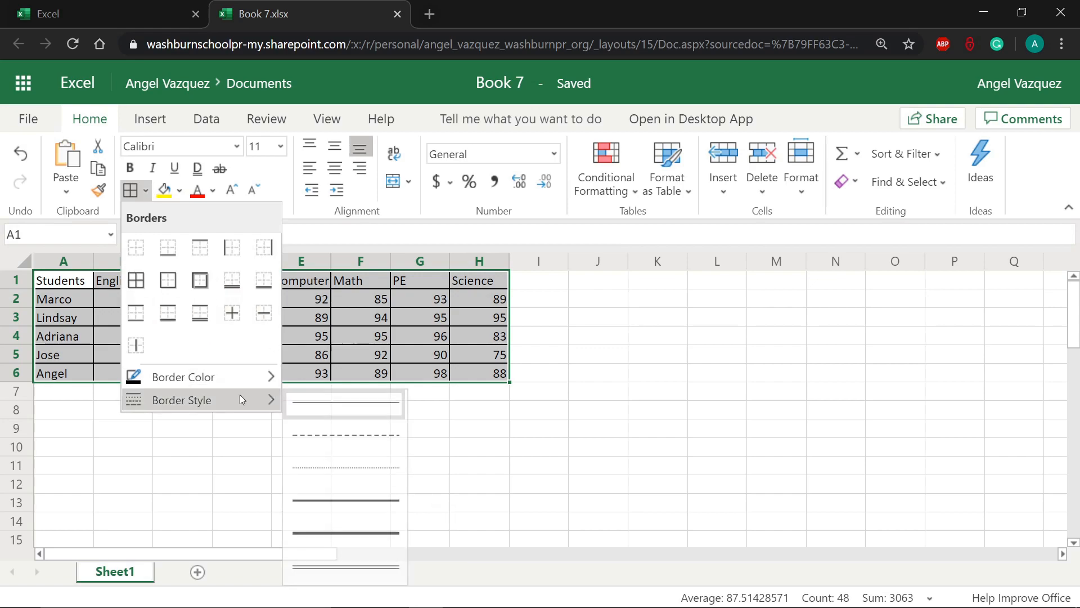
{"action": "left_click", "coordinate": [364, 564]}
{"action": "left_click", "coordinate": [142, 190]}
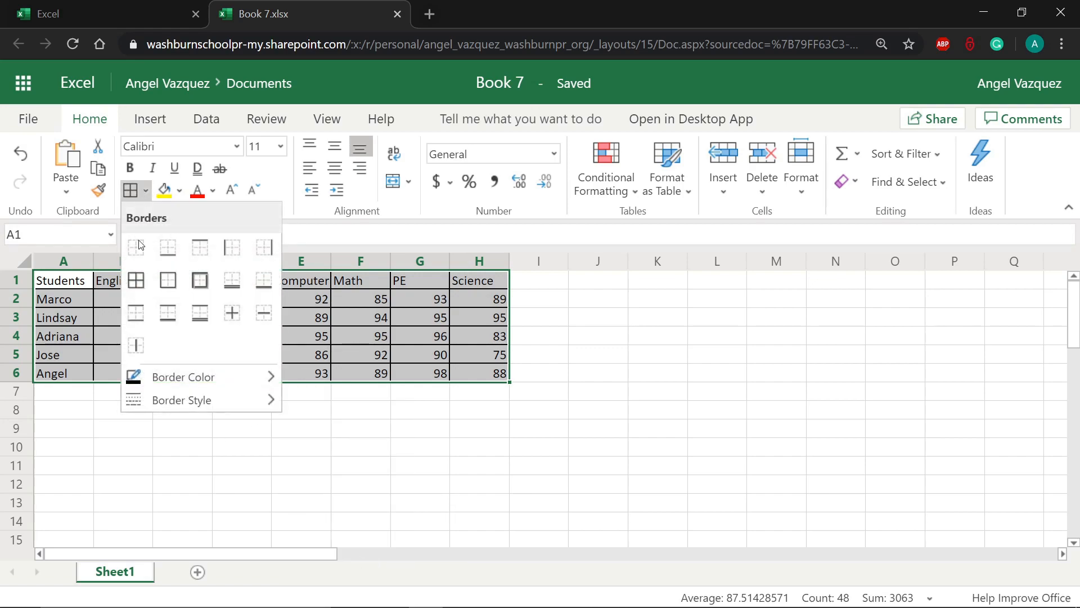
{"action": "left_click", "coordinate": [177, 279]}
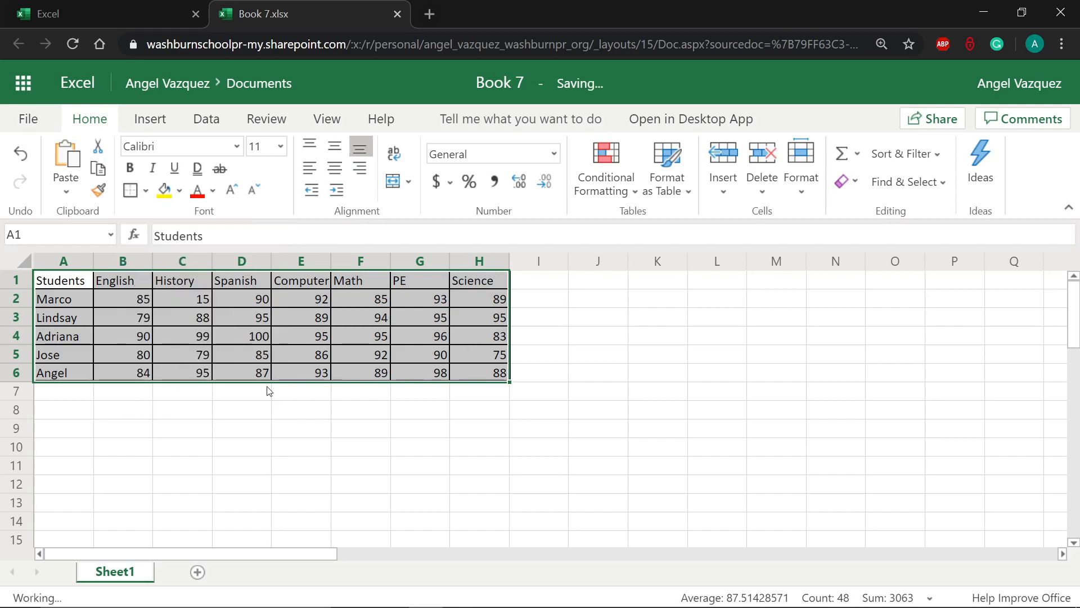
{"action": "left_click", "coordinate": [315, 413]}
{"action": "left_click", "coordinate": [711, 455]}
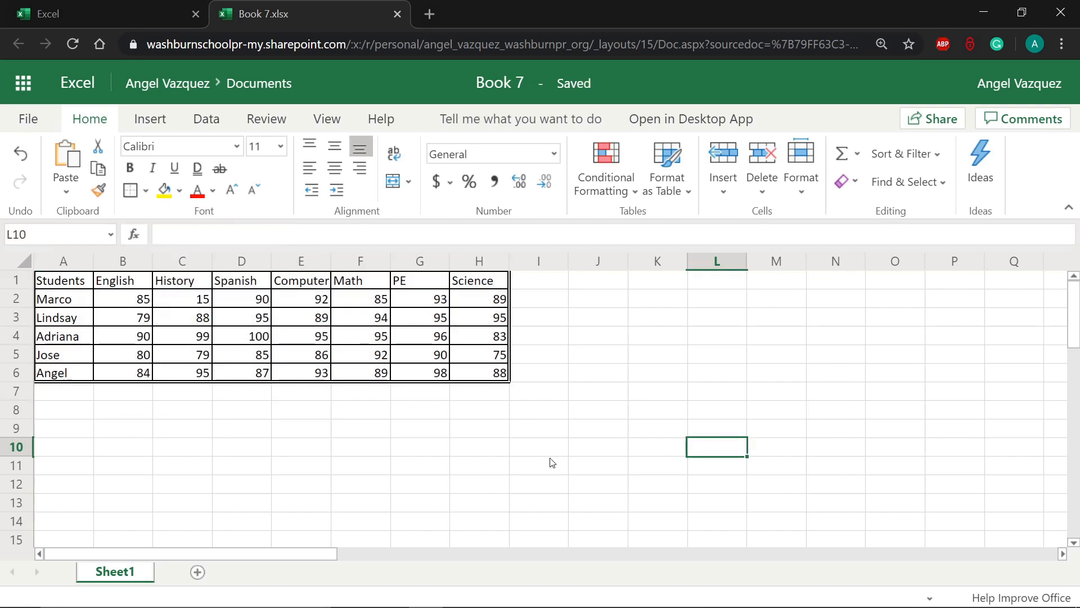
{"action": "left_click", "coordinate": [72, 394]}
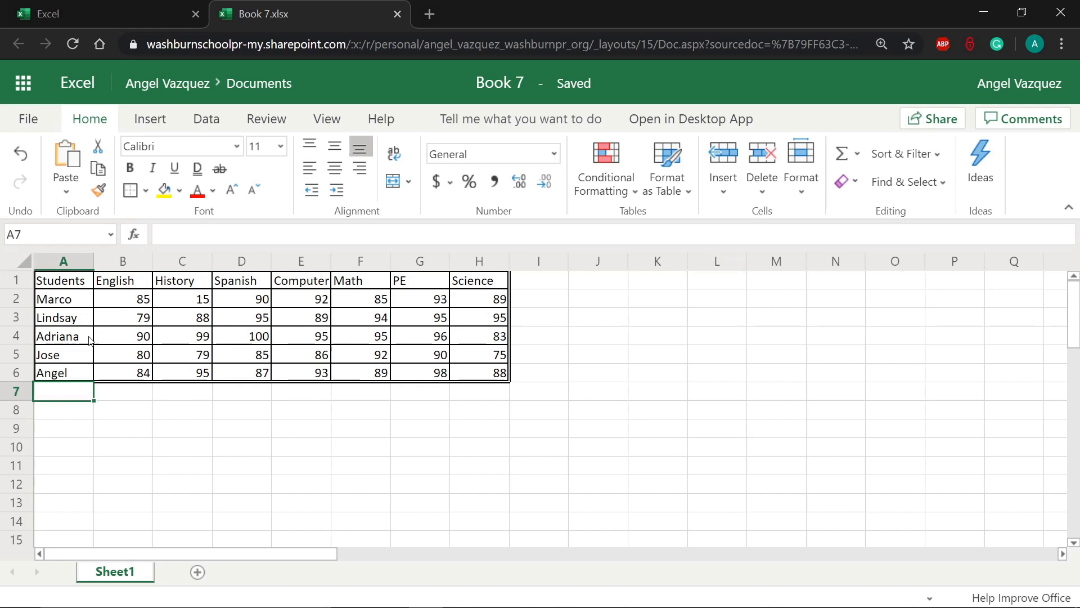
{"action": "left_click", "coordinate": [146, 190]}
{"action": "mouse_move", "coordinate": [148, 410]}
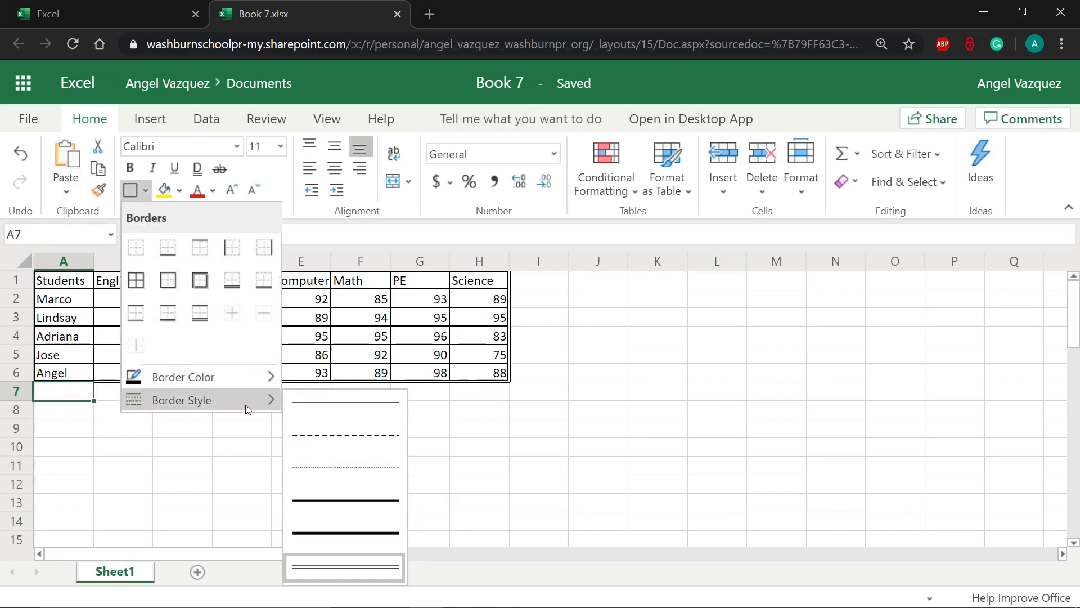
{"action": "left_click", "coordinate": [555, 375]}
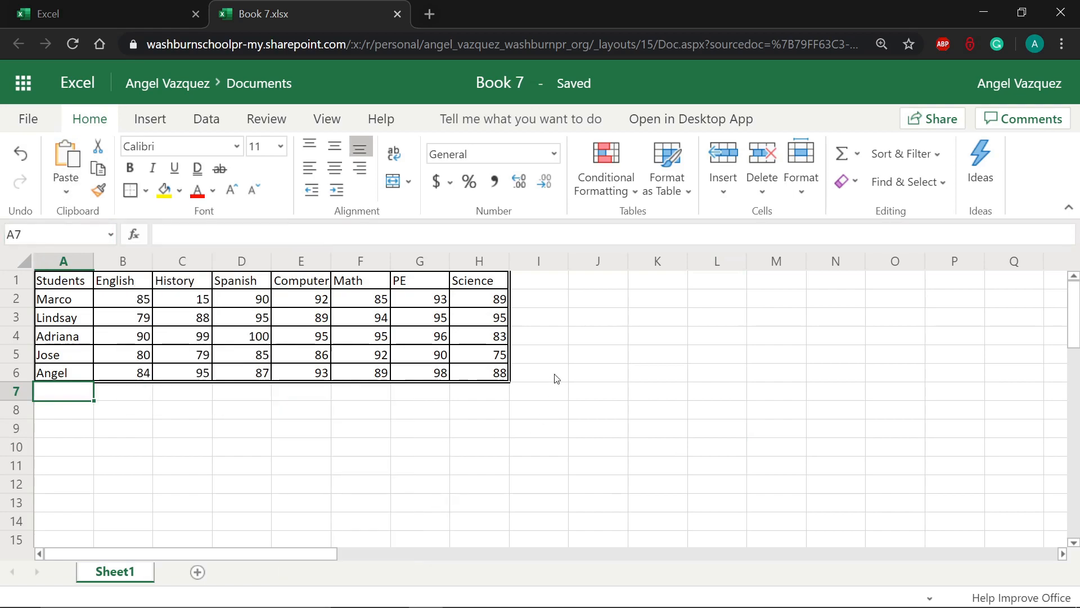
{"action": "left_click", "coordinate": [498, 396]}
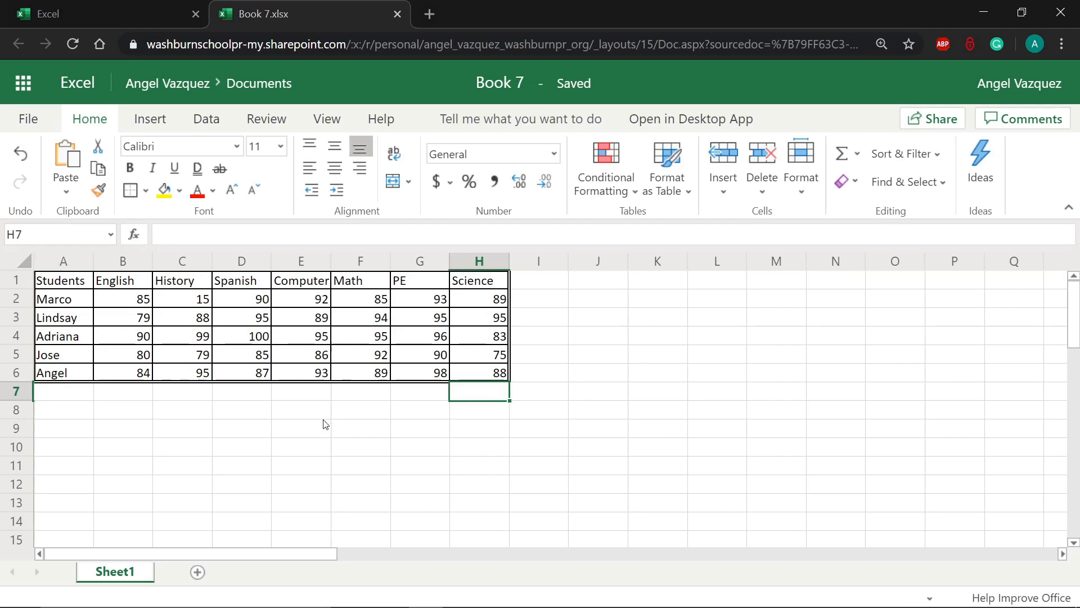
{"action": "left_click", "coordinate": [538, 414]}
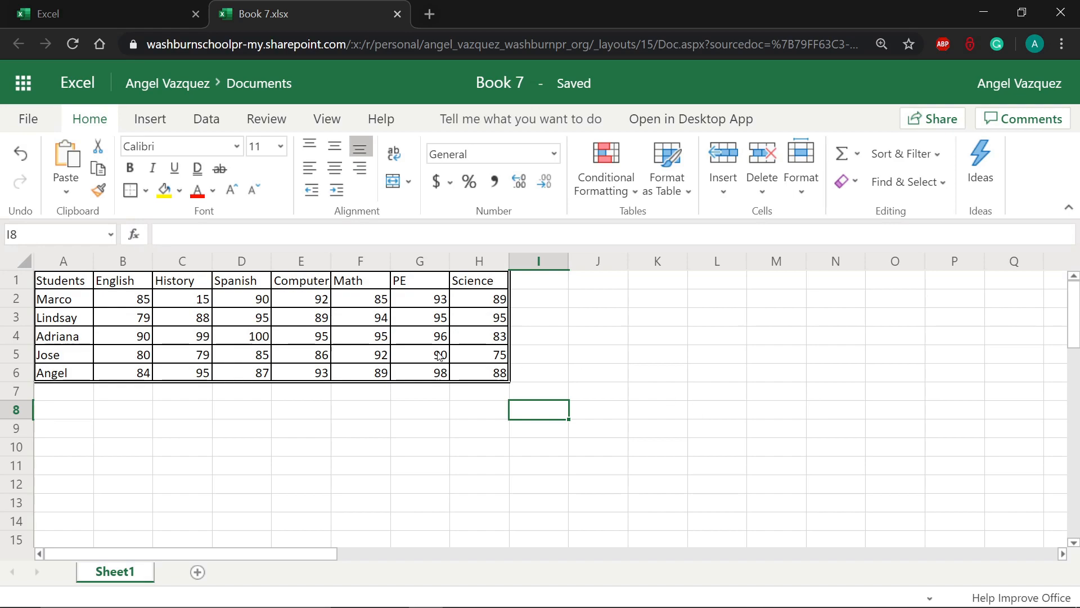
Enter the heading Avarage in cell I1, beside the Science column
{"action": "left_click", "coordinate": [521, 284]}
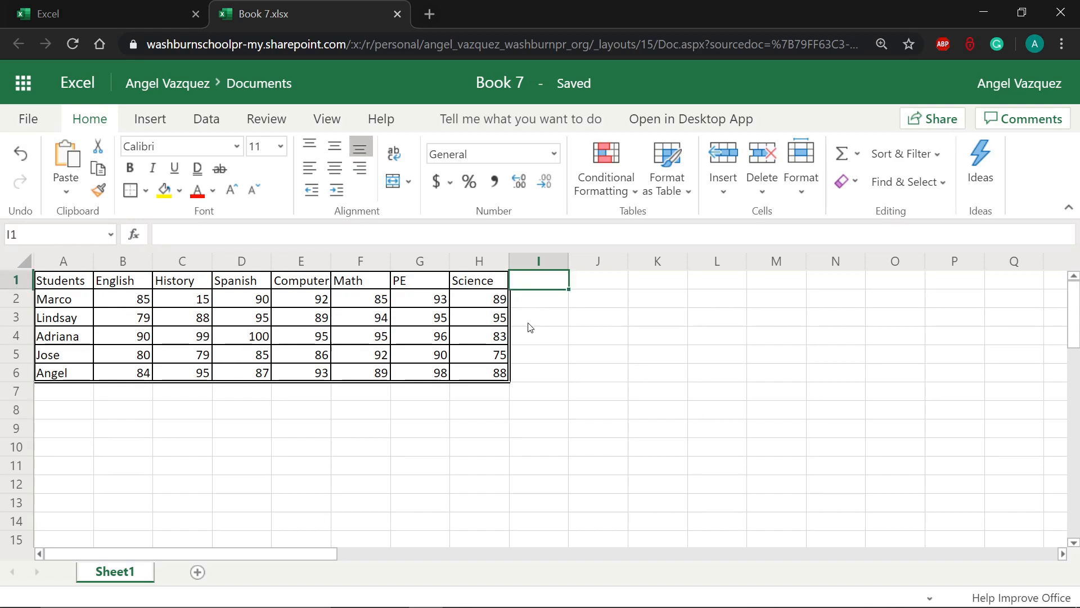
{"action": "type", "text": "Avarage"}
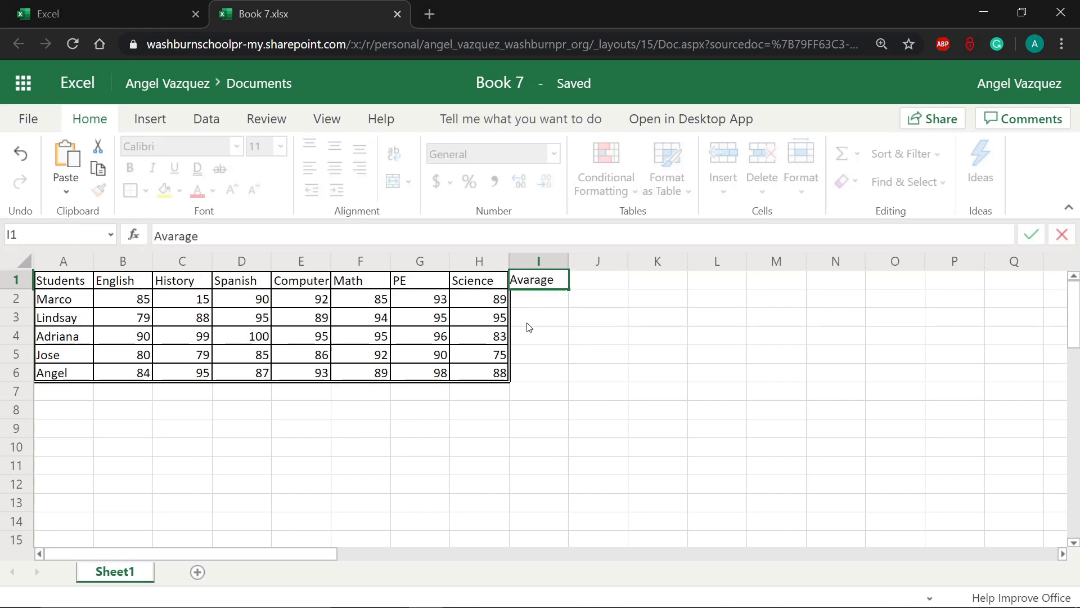
{"action": "key", "text": "Return"}
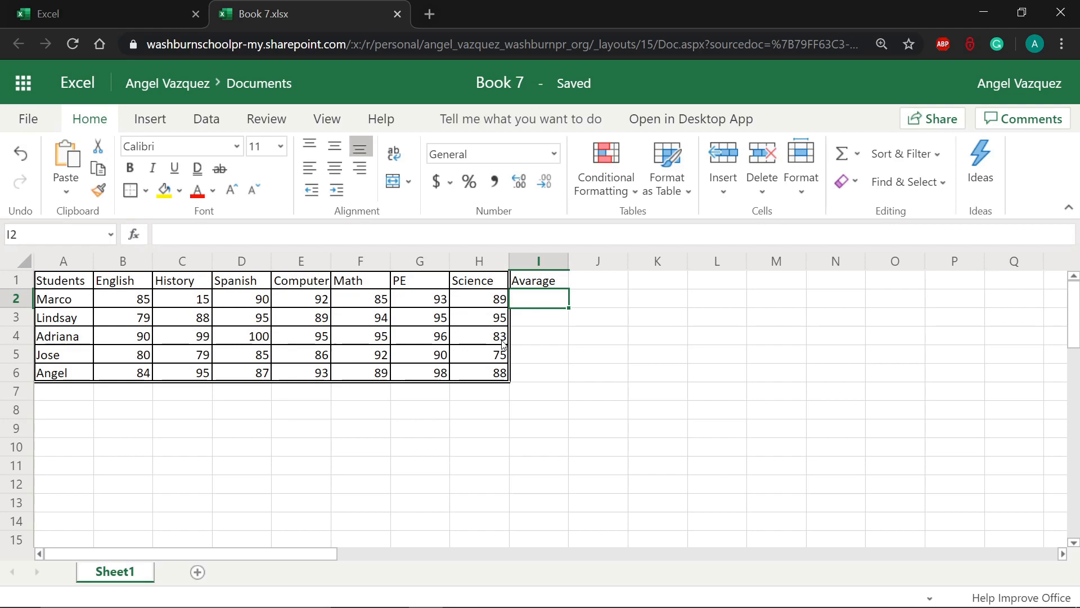
Go through the first student's grades in B2:H2, from English to Science
{"action": "left_click", "coordinate": [140, 308]}
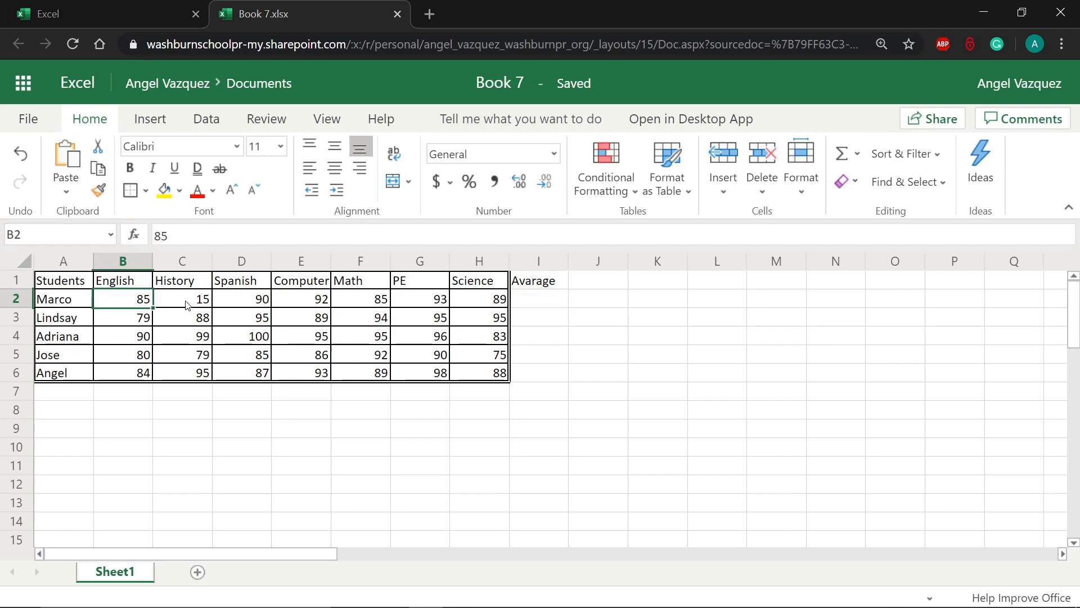
{"action": "left_click", "coordinate": [190, 306]}
{"action": "left_click", "coordinate": [261, 310]}
{"action": "left_click", "coordinate": [310, 308]}
{"action": "left_click", "coordinate": [365, 304]}
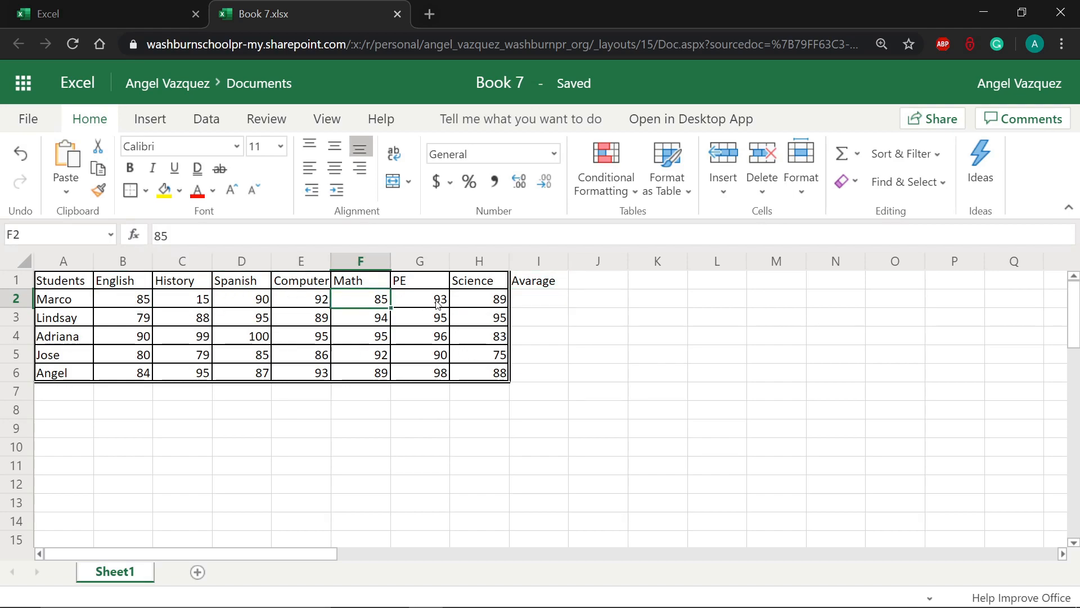
{"action": "left_click", "coordinate": [439, 304]}
{"action": "left_click", "coordinate": [486, 304]}
{"action": "left_click_drag", "start_coordinate": [486, 304], "coordinate": [147, 300]}
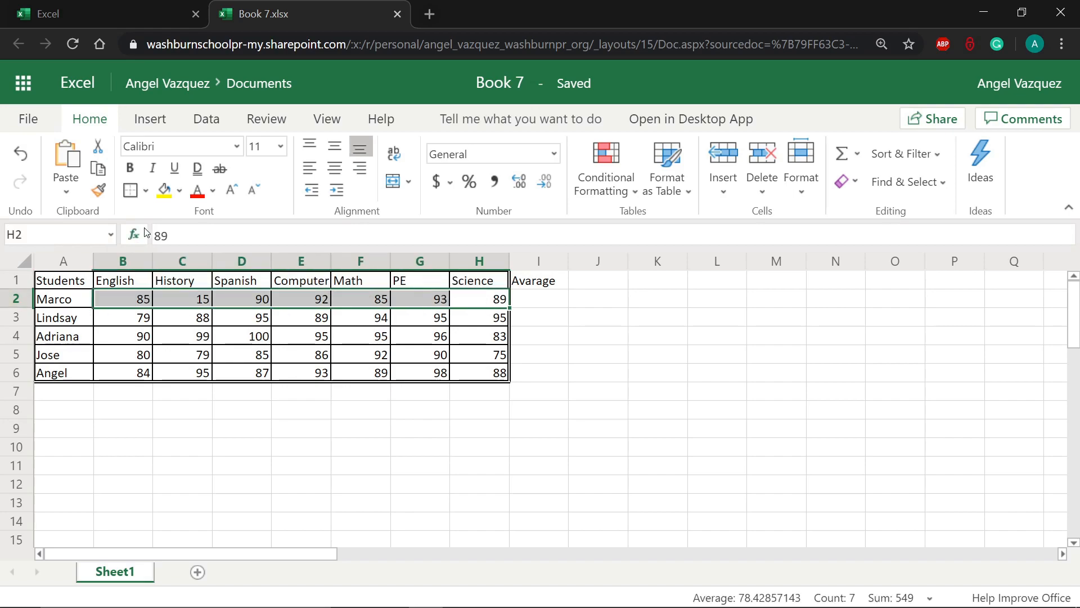
{"action": "left_click", "coordinate": [128, 304]}
{"action": "left_click", "coordinate": [170, 301]}
{"action": "left_click", "coordinate": [241, 305]}
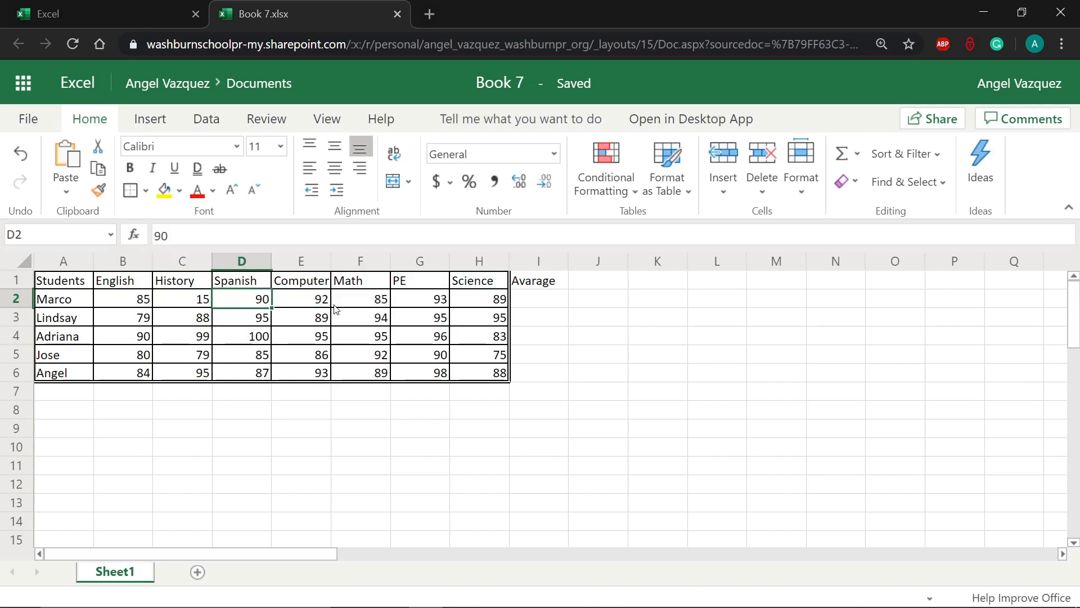
{"action": "left_click", "coordinate": [312, 300]}
{"action": "left_click", "coordinate": [357, 300]}
{"action": "left_click", "coordinate": [431, 304]}
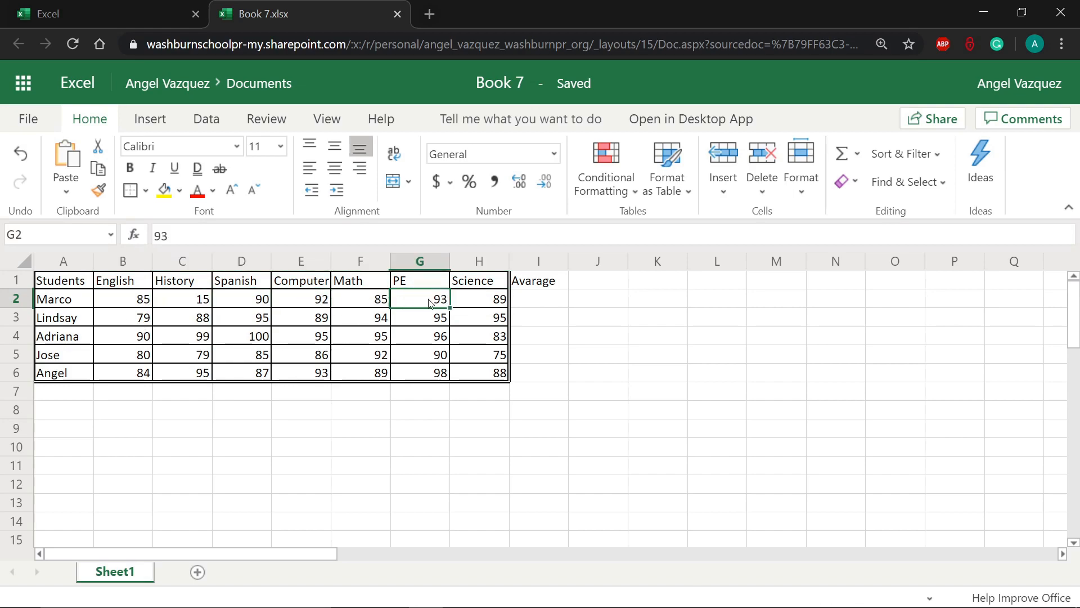
{"action": "left_click", "coordinate": [474, 304]}
Insert the formula =SUM(B2:H2) in cell I2 to total the first student's grades
{"action": "left_click", "coordinate": [545, 300]}
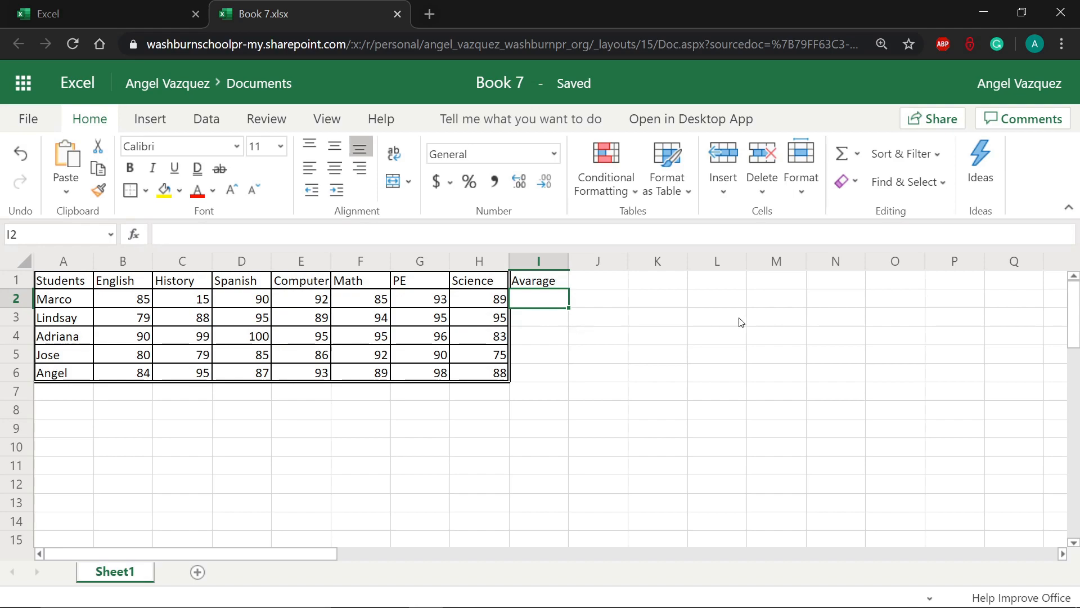
{"action": "left_click", "coordinate": [854, 154]}
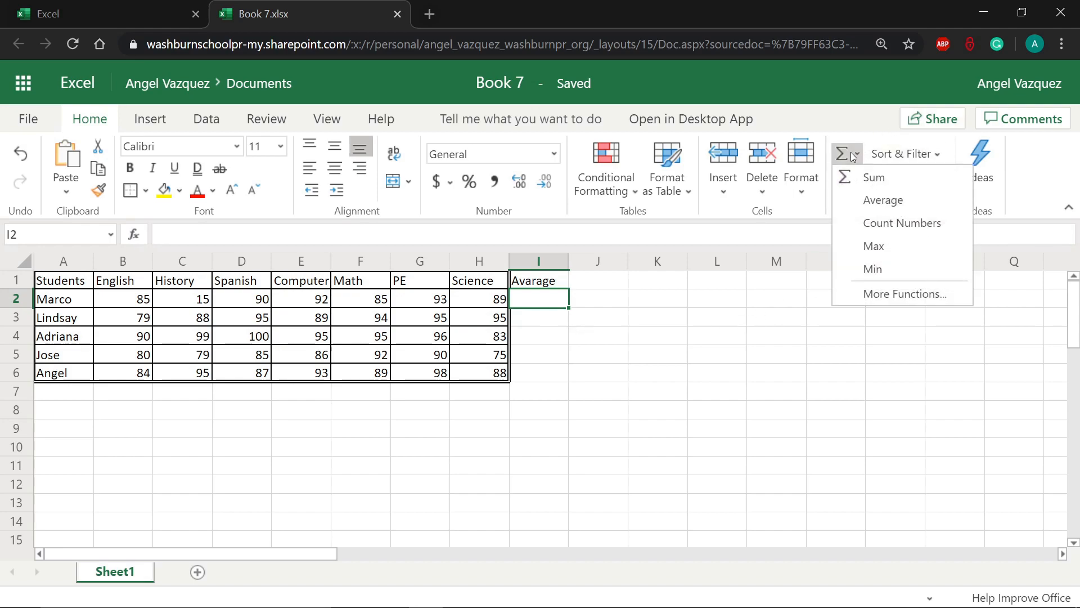
{"action": "left_click", "coordinate": [849, 180]}
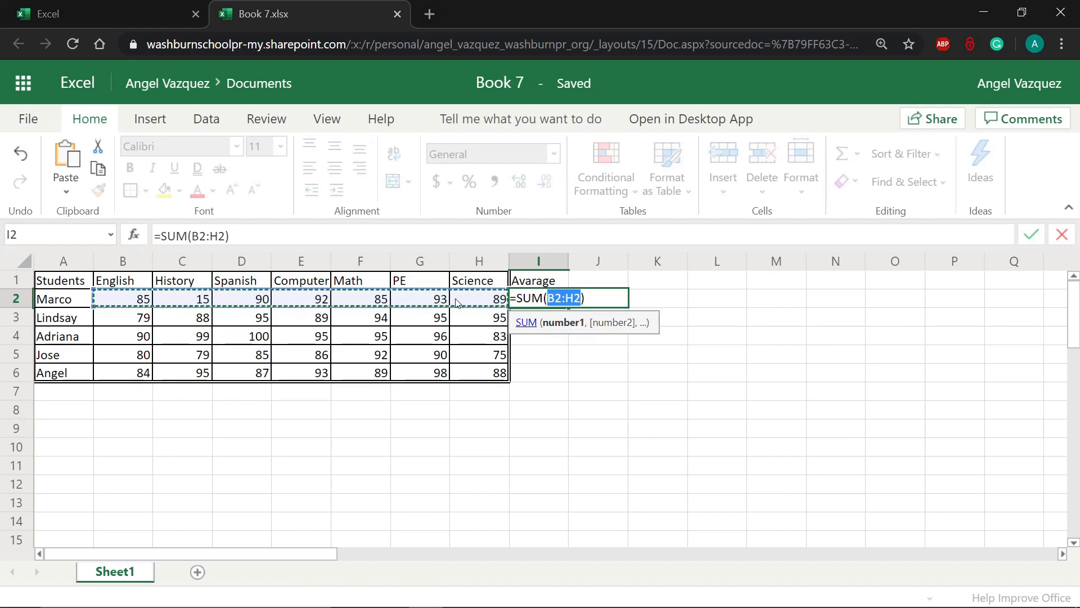
{"action": "key", "text": "Return"}
{"action": "left_click", "coordinate": [556, 302]}
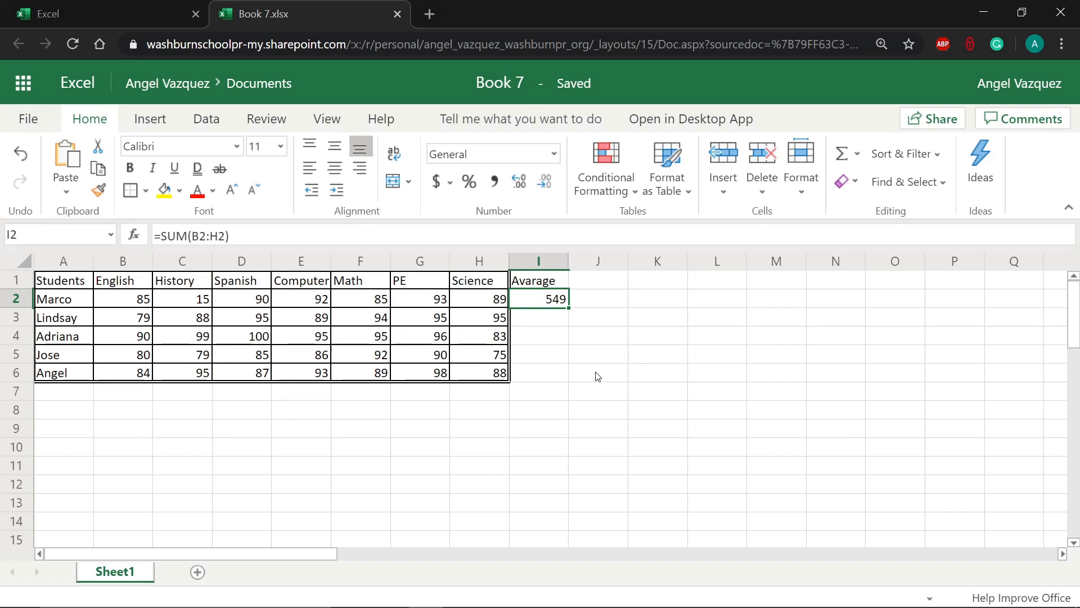
Count the grades included in the first student's total, cell by cell from B2 to H2
{"action": "left_click", "coordinate": [136, 305]}
{"action": "left_click", "coordinate": [179, 300]}
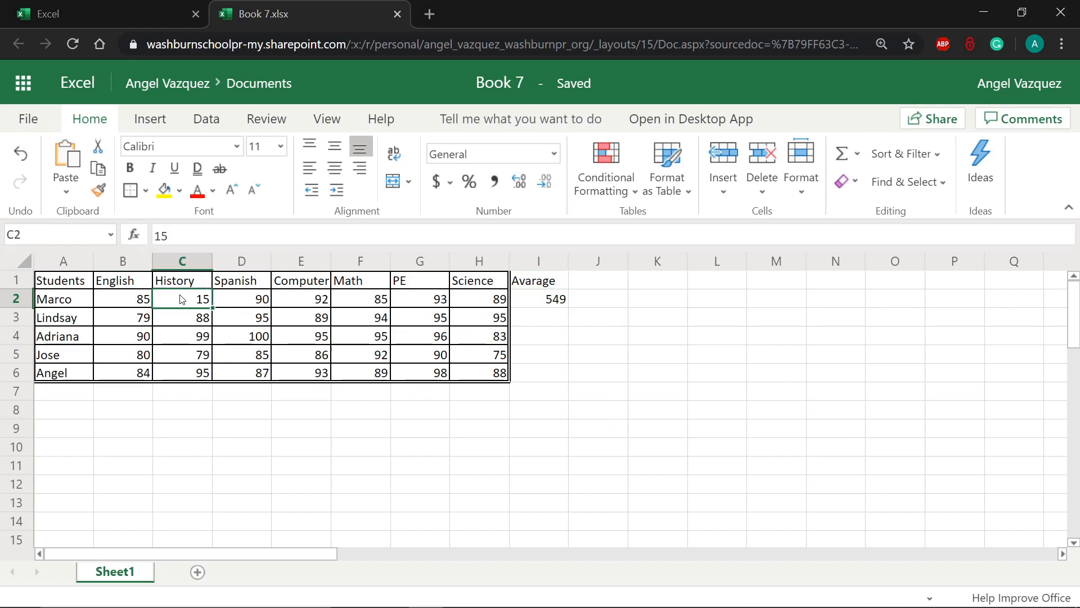
{"action": "left_click", "coordinate": [233, 302]}
{"action": "left_click", "coordinate": [314, 302]}
{"action": "left_click", "coordinate": [347, 301]}
{"action": "left_click", "coordinate": [408, 302]}
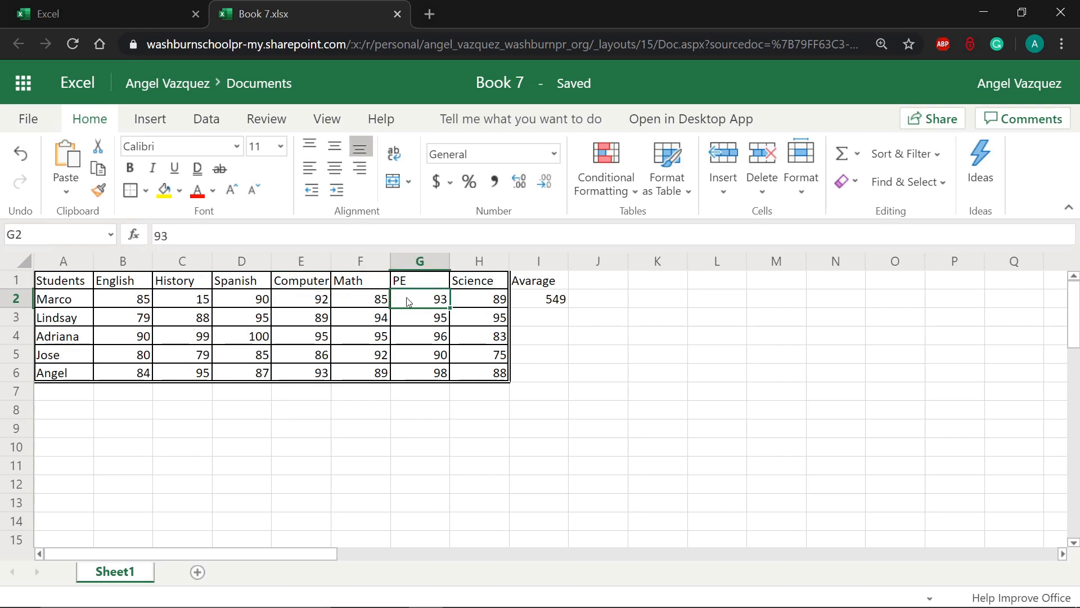
{"action": "left_click", "coordinate": [488, 298]}
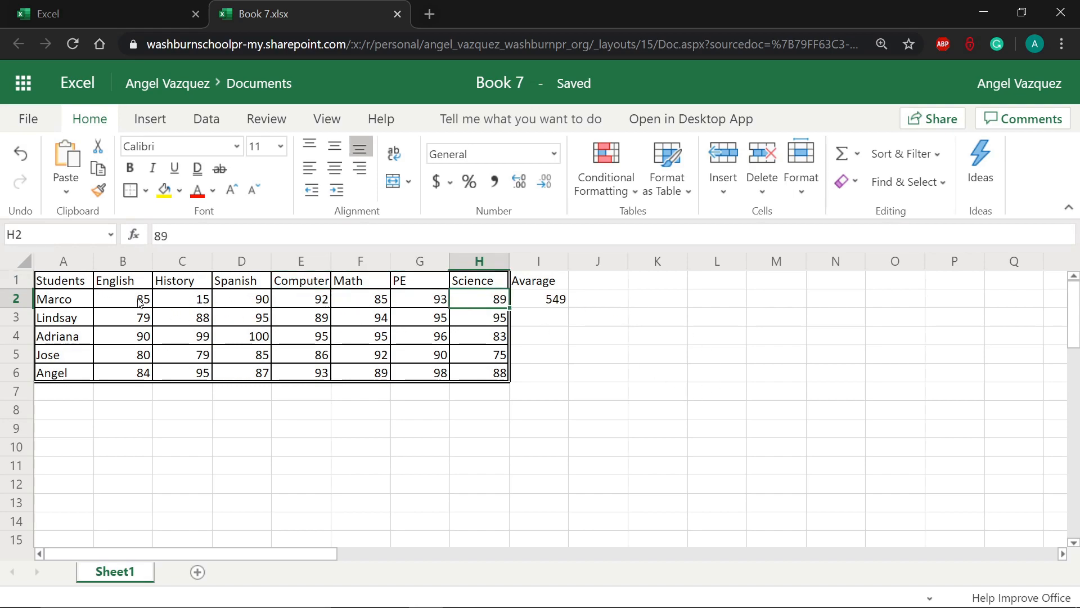
Extend the first student's formula in I2 to =SUM(B2:H2)/7
{"action": "left_click", "coordinate": [551, 301]}
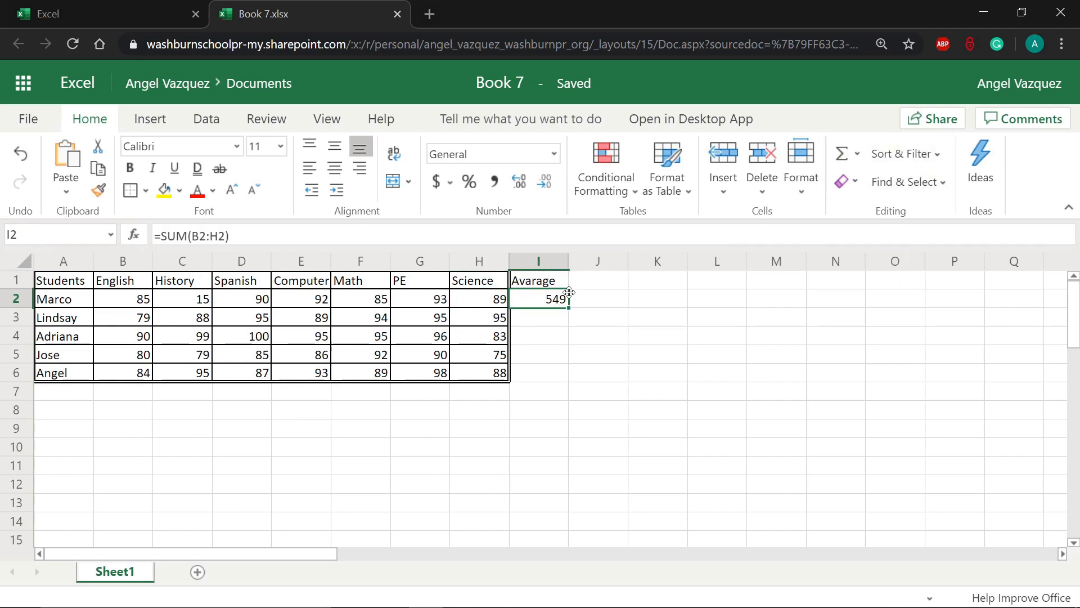
{"action": "left_click", "coordinate": [244, 238]}
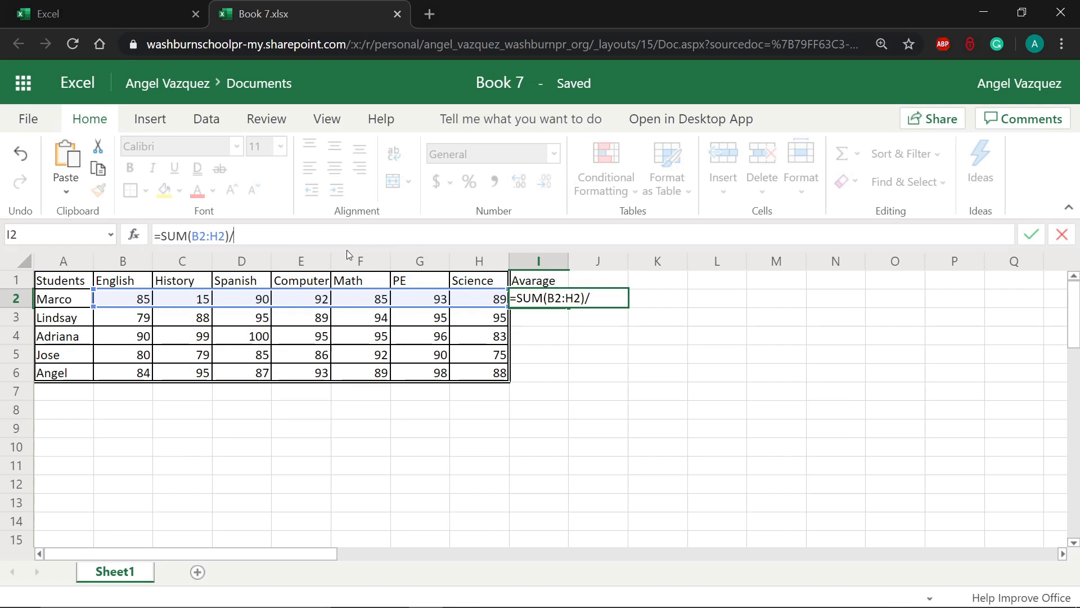
{"action": "type", "text": "/7"}
{"action": "key", "text": "Return"}
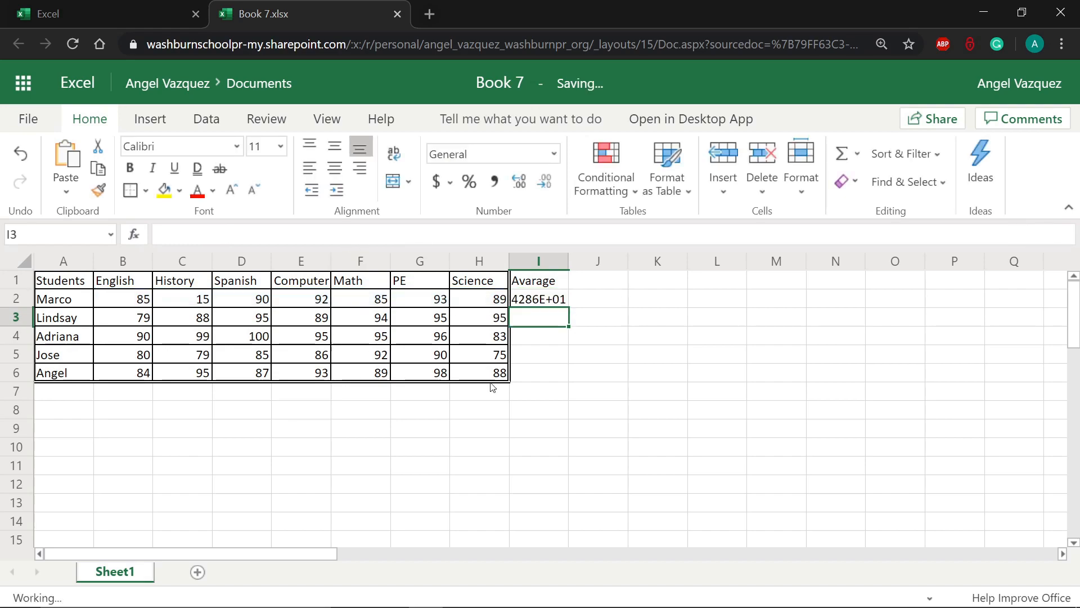
Clear cell I2 and insert the formula =AVERAGE(B2:H2) for the first student's average
{"action": "left_click", "coordinate": [531, 303]}
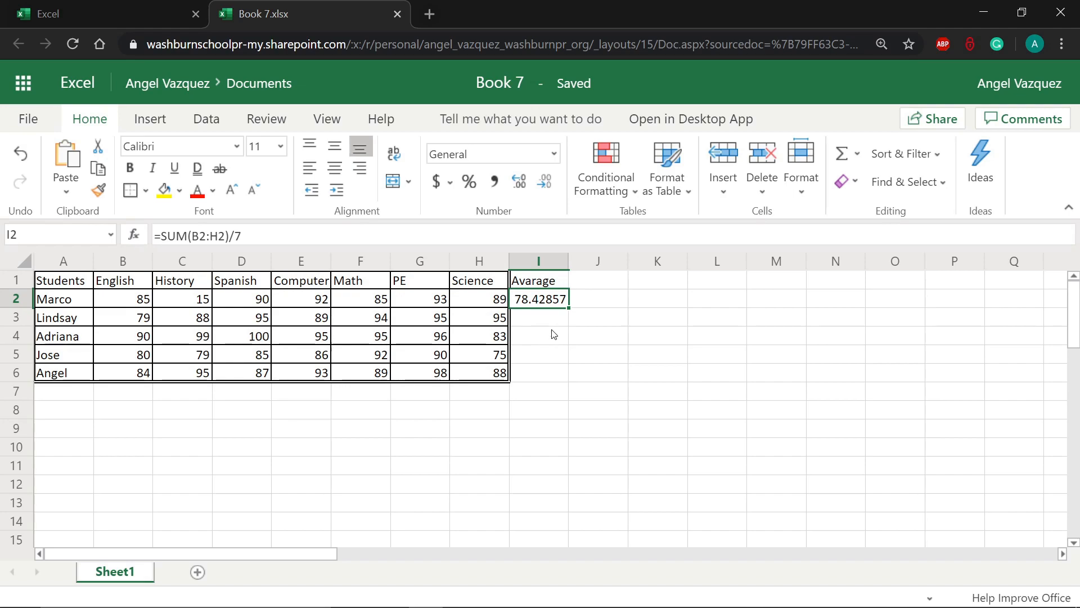
{"action": "key", "text": "Delete"}
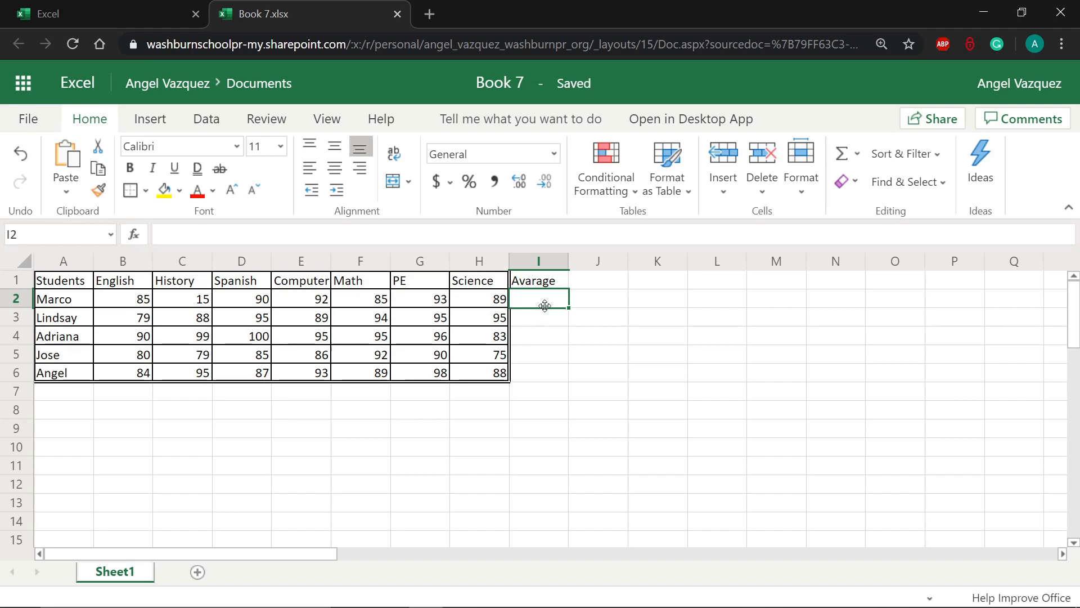
{"action": "left_click", "coordinate": [859, 154]}
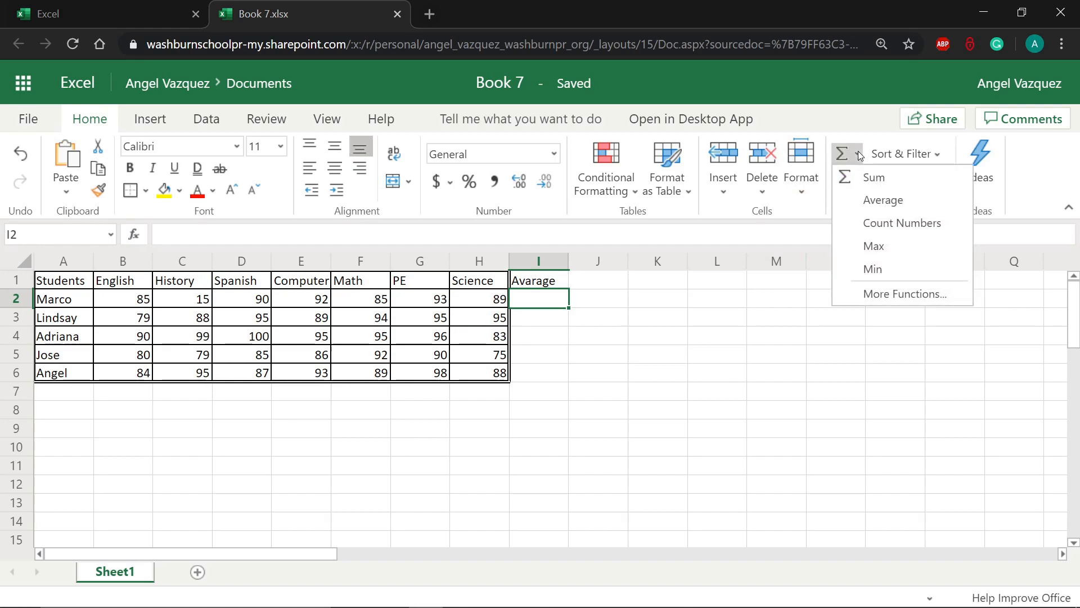
{"action": "left_click", "coordinate": [852, 202]}
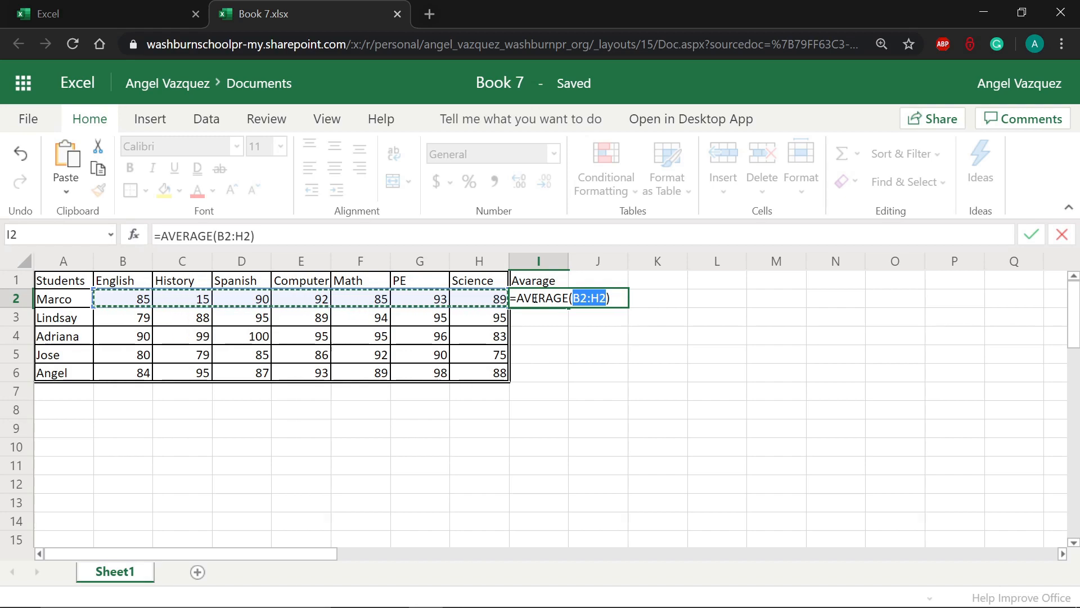
{"action": "left_click_drag", "start_coordinate": [144, 303], "coordinate": [484, 304]}
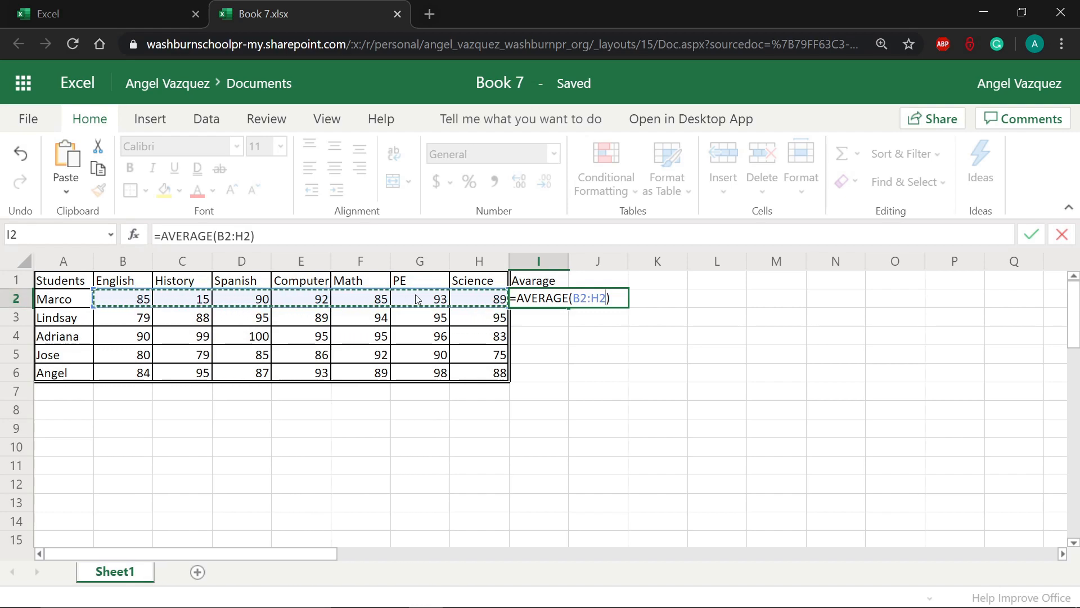
{"action": "key", "text": "Return"}
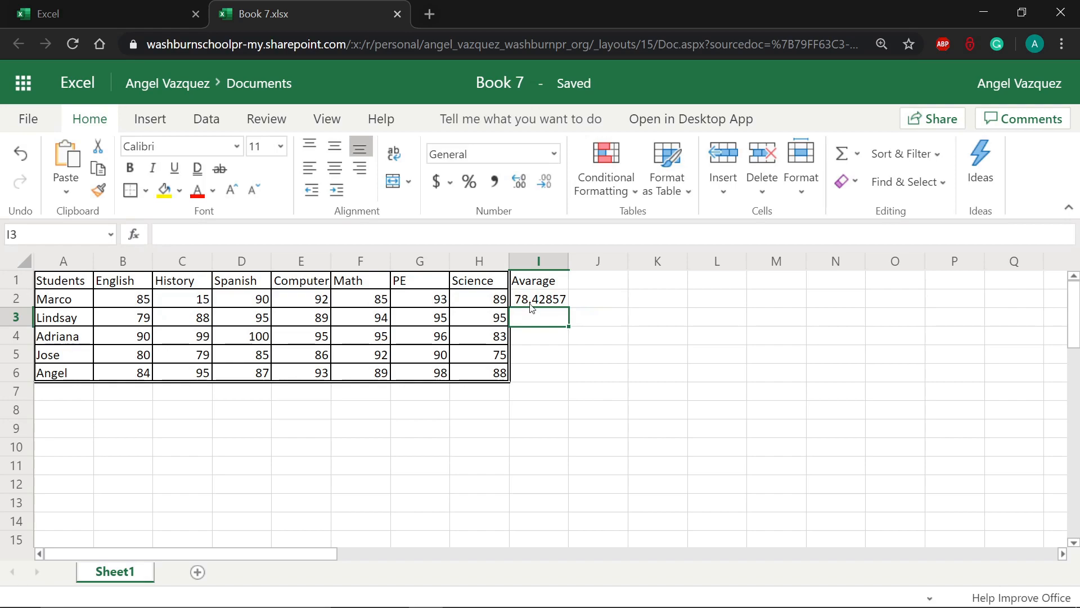
Fill the average formula from I2 down to I6 for the remaining students
{"action": "left_click", "coordinate": [532, 301]}
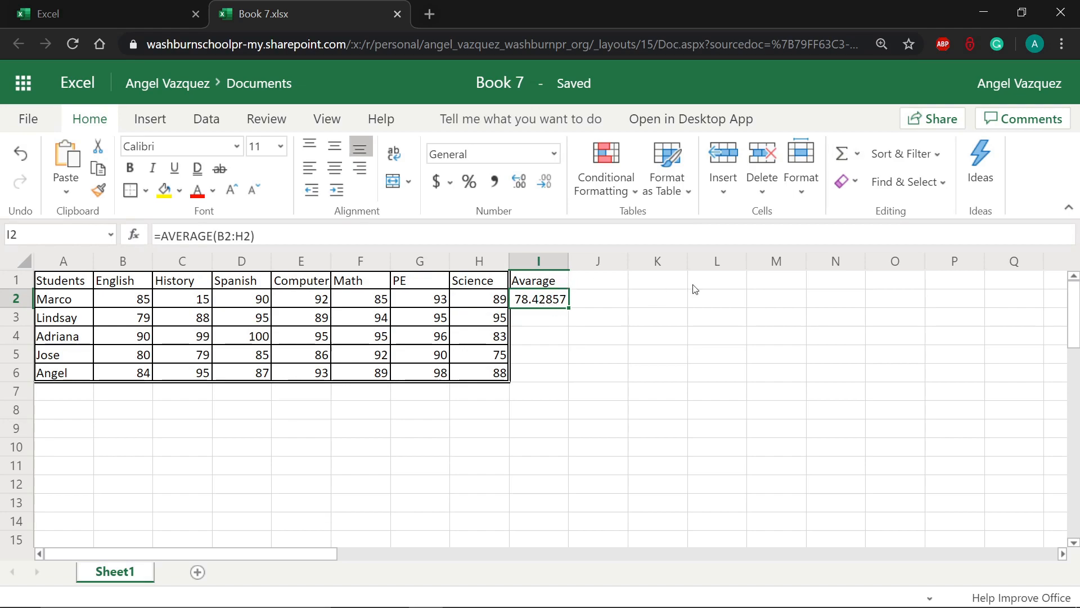
{"action": "left_click", "coordinate": [859, 154]}
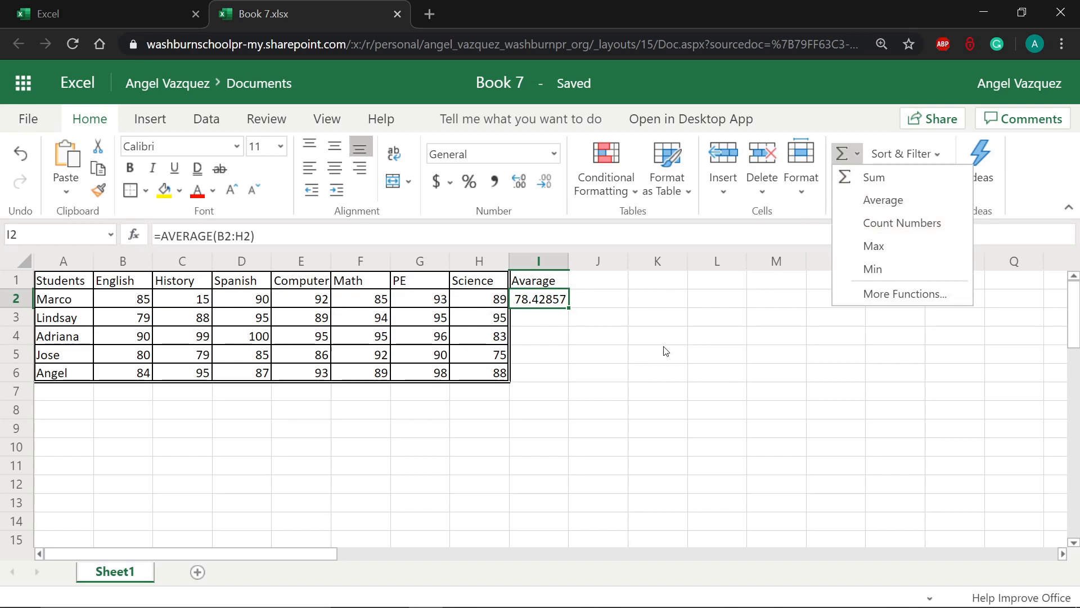
{"action": "left_click", "coordinate": [539, 344]}
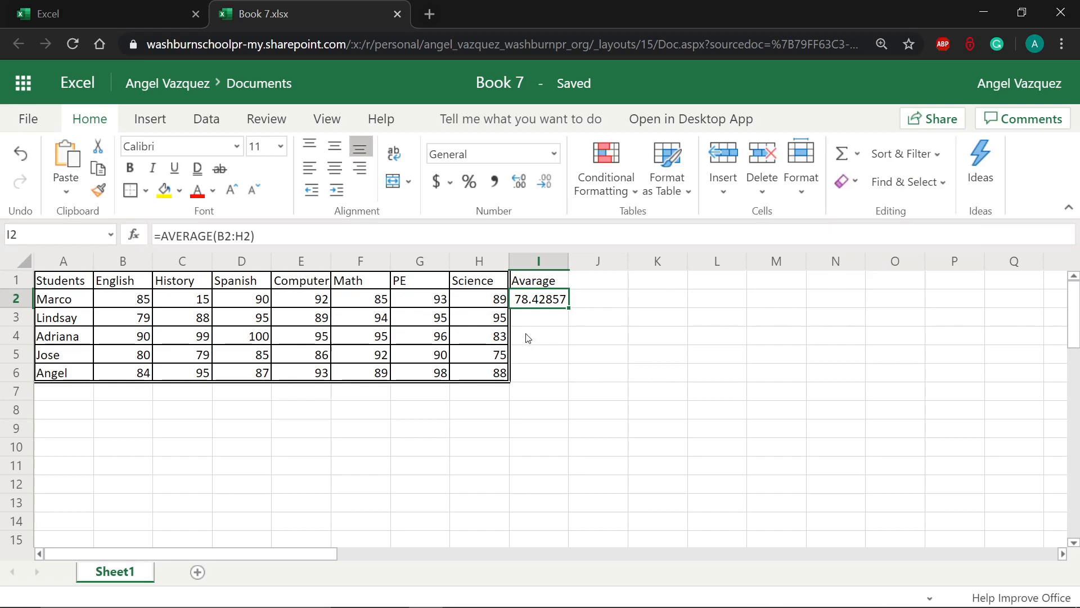
{"action": "left_click", "coordinate": [529, 337]}
{"action": "left_click", "coordinate": [556, 303]}
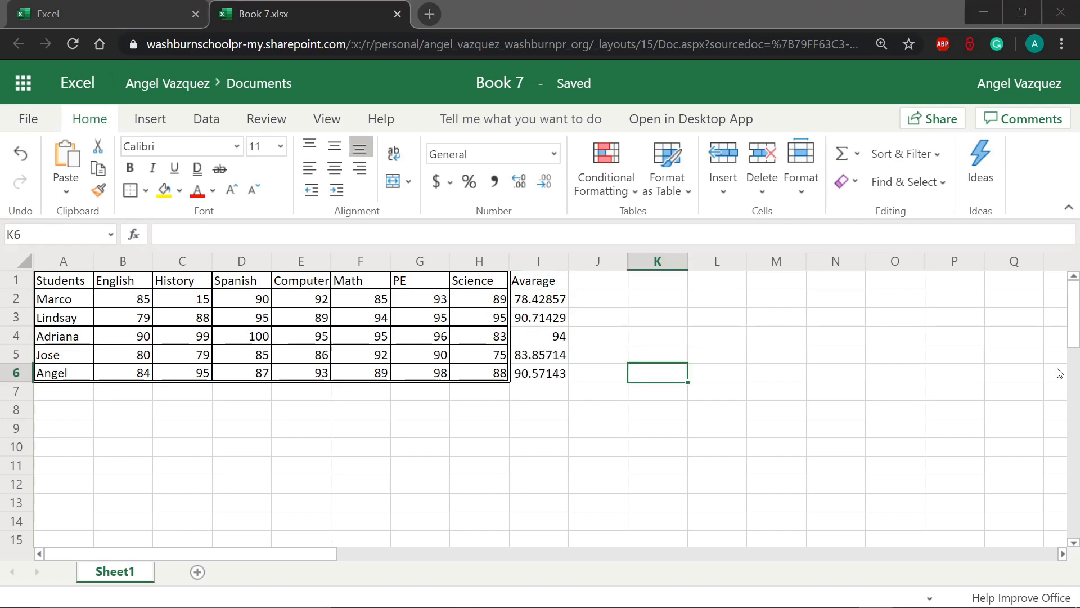
Check the formulas behind the averages in cells I6, I5 and I4
{"action": "left_click", "coordinate": [579, 338]}
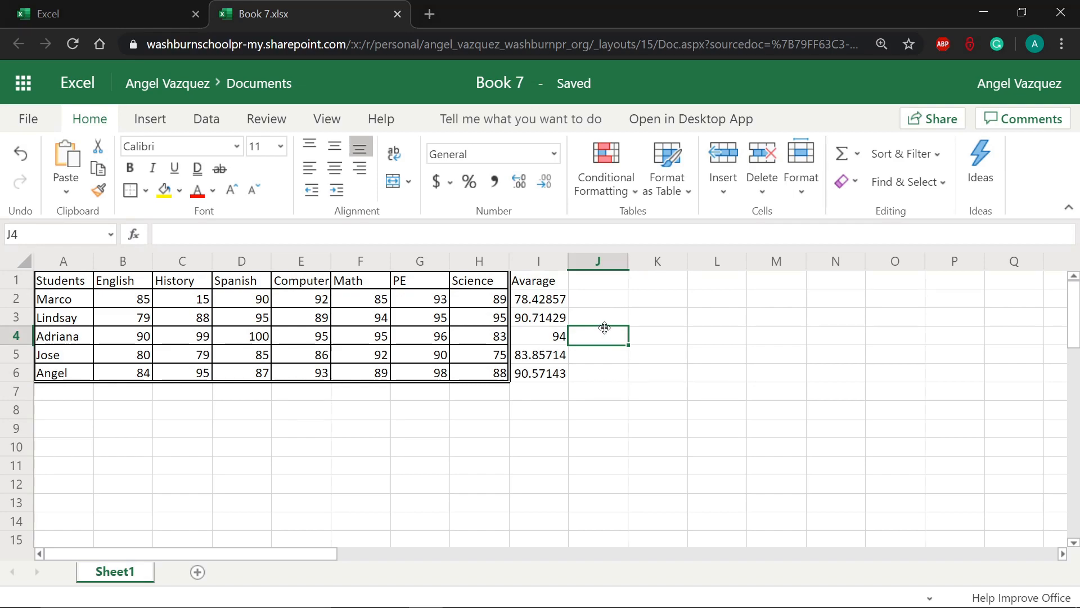
{"action": "left_click_drag", "start_coordinate": [541, 299], "coordinate": [540, 354]}
{"action": "left_click", "coordinate": [538, 376]}
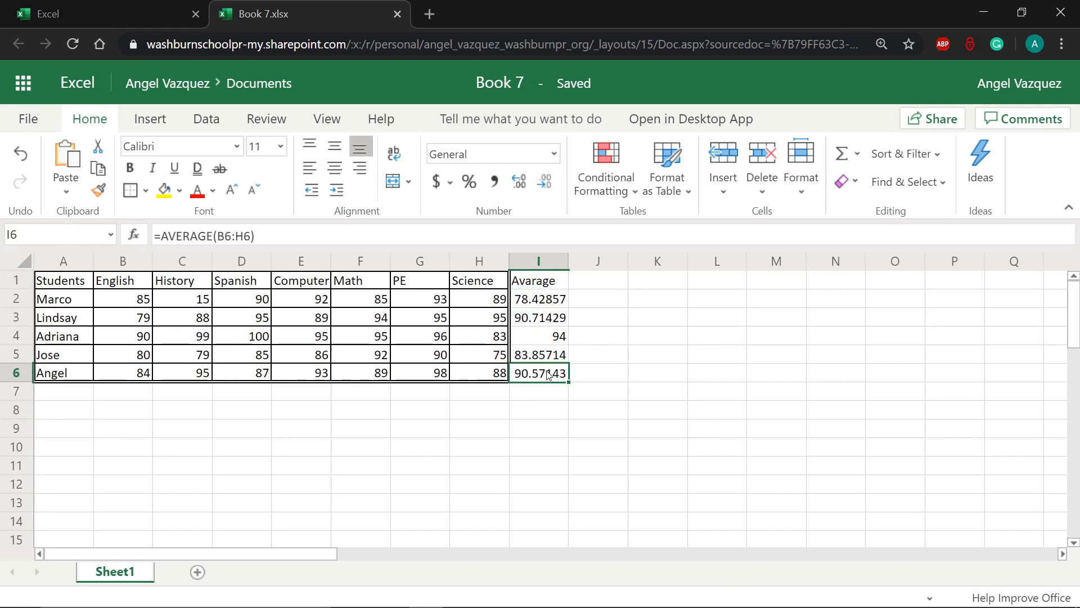
{"action": "left_click", "coordinate": [553, 353]}
{"action": "left_click", "coordinate": [534, 339]}
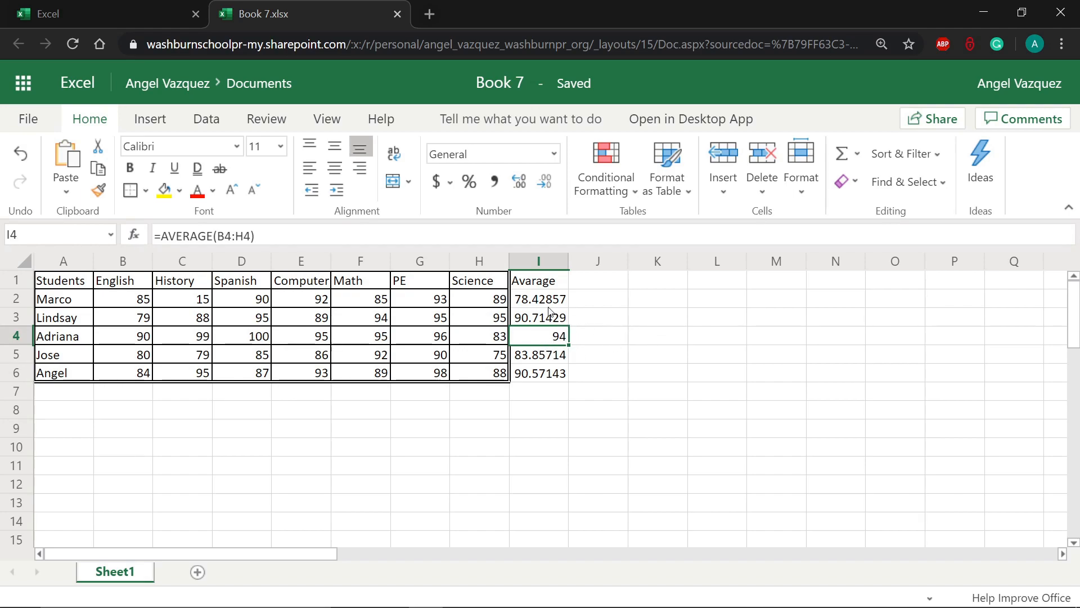
Format the averages in I2:I6 as percentages
{"action": "left_click_drag", "start_coordinate": [551, 306], "coordinate": [546, 373]}
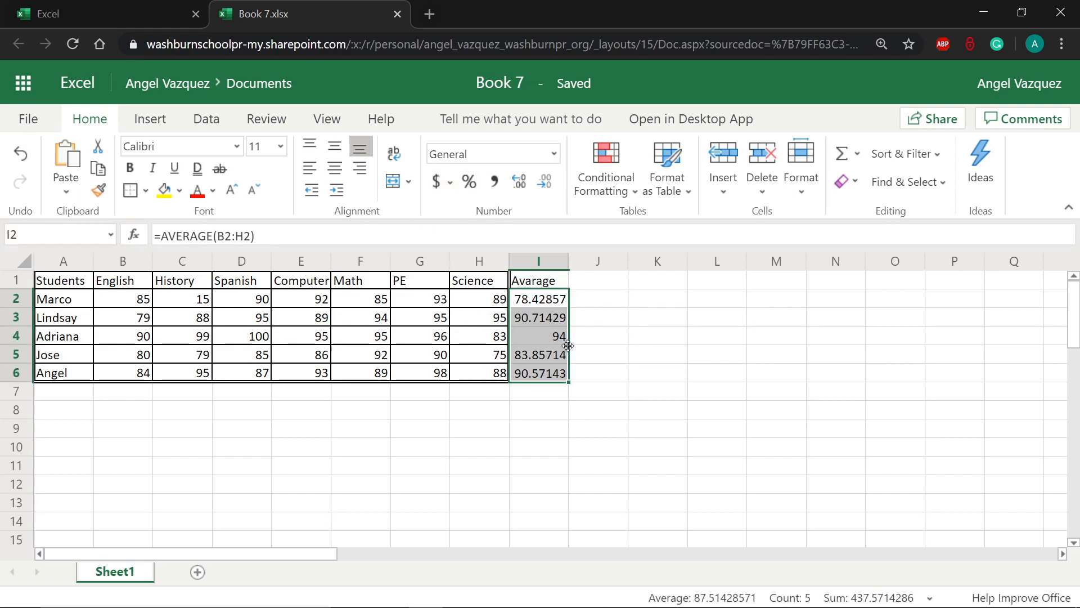
{"action": "left_click_drag", "start_coordinate": [550, 299], "coordinate": [544, 374]}
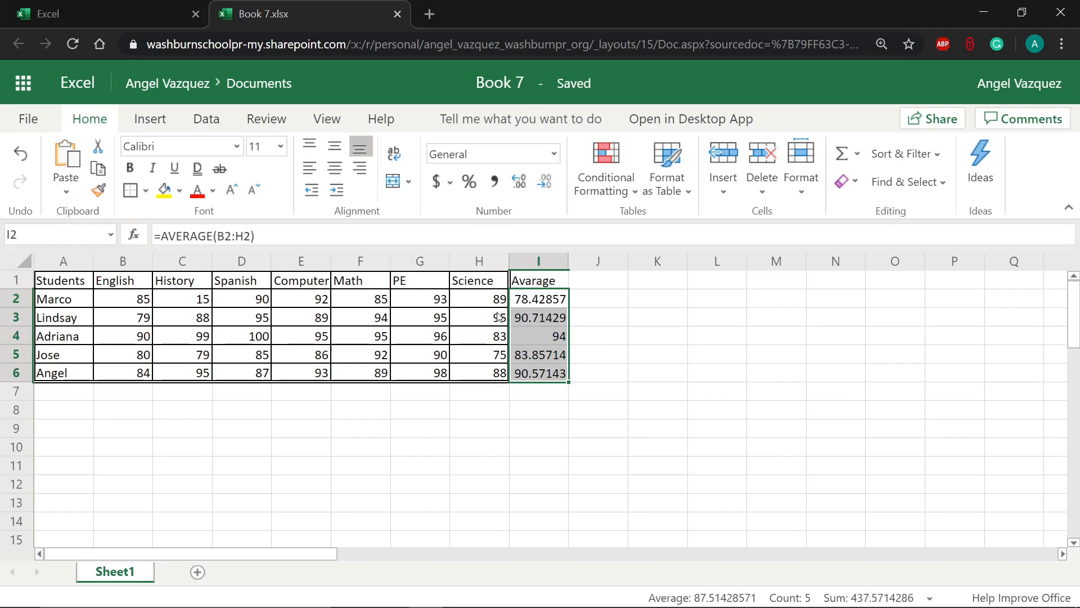
{"action": "left_click", "coordinate": [467, 186]}
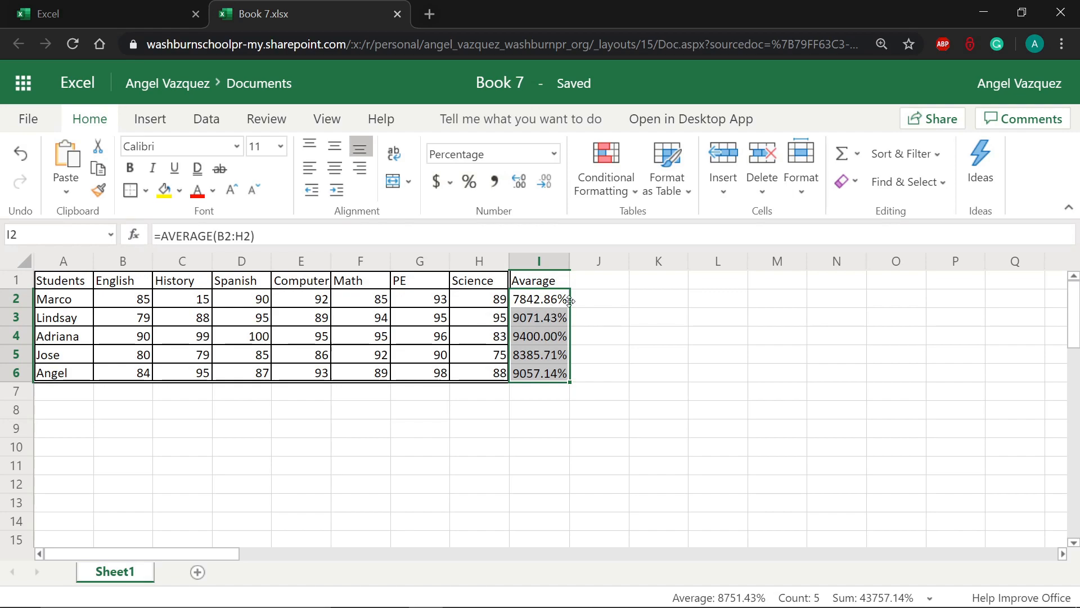
Examine the percentage-formatted averages in I2:I4 and the AVERAGE formula behind the first student's value
{"action": "left_click", "coordinate": [544, 303]}
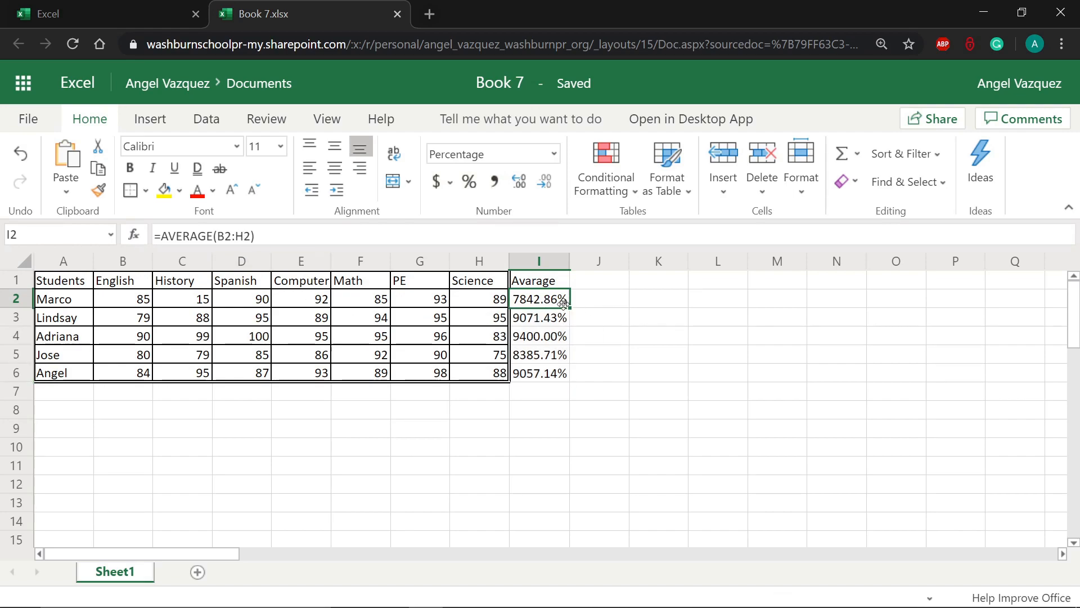
{"action": "left_click", "coordinate": [599, 336]}
{"action": "left_click", "coordinate": [539, 315]}
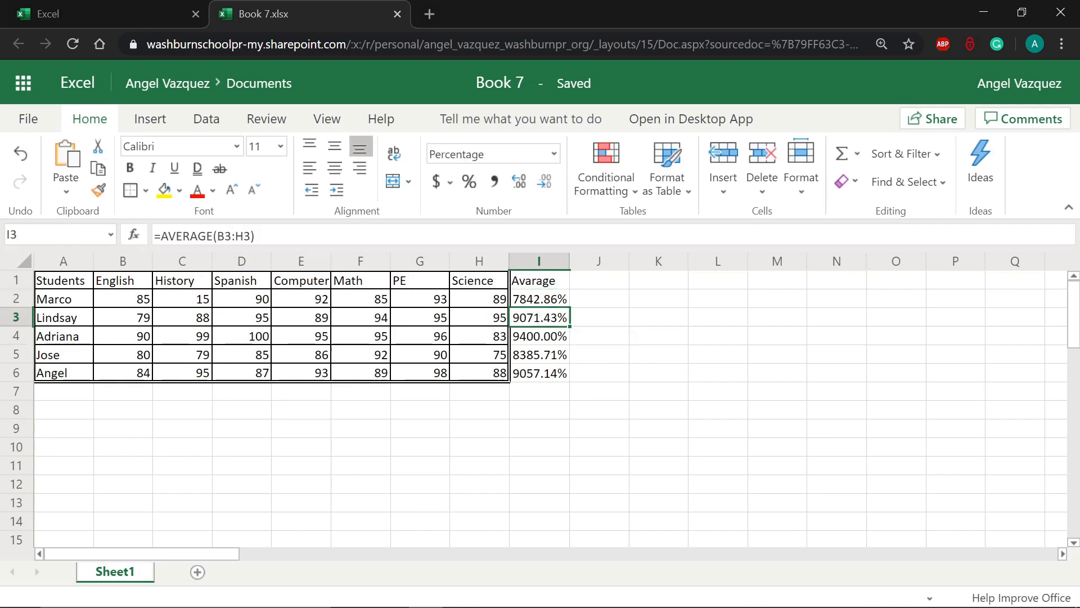
{"action": "key", "text": "Up"}
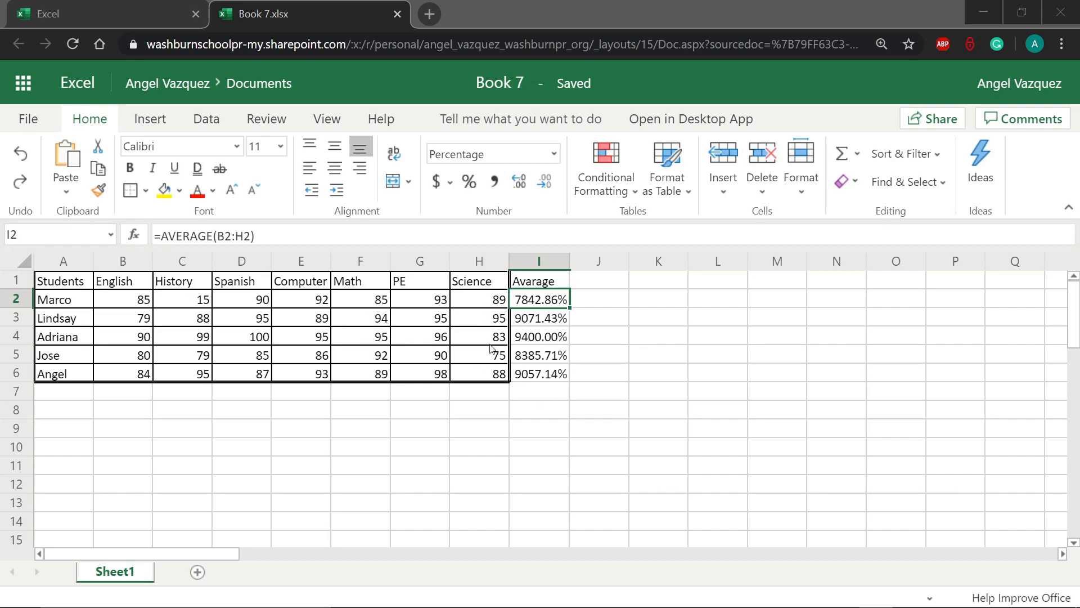
{"action": "left_click", "coordinate": [526, 319]}
{"action": "left_click", "coordinate": [518, 338]}
{"action": "left_click", "coordinate": [532, 306]}
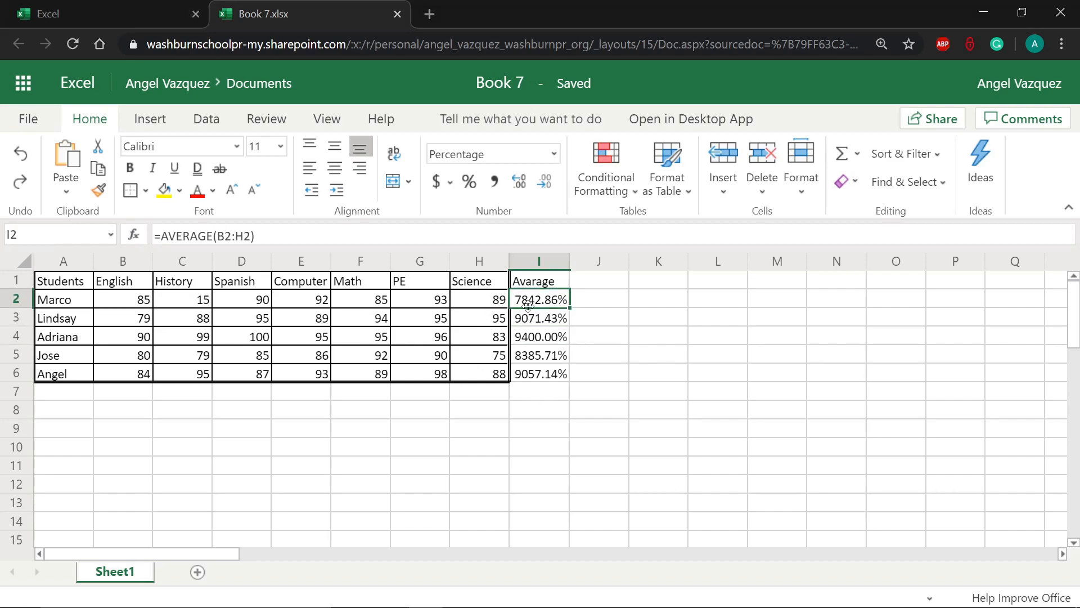
{"action": "left_click_drag", "start_coordinate": [158, 236], "coordinate": [258, 236]}
Change the second student's formula in I3 to =AVERAGE(B3:H3)/100
{"action": "left_click", "coordinate": [567, 319]}
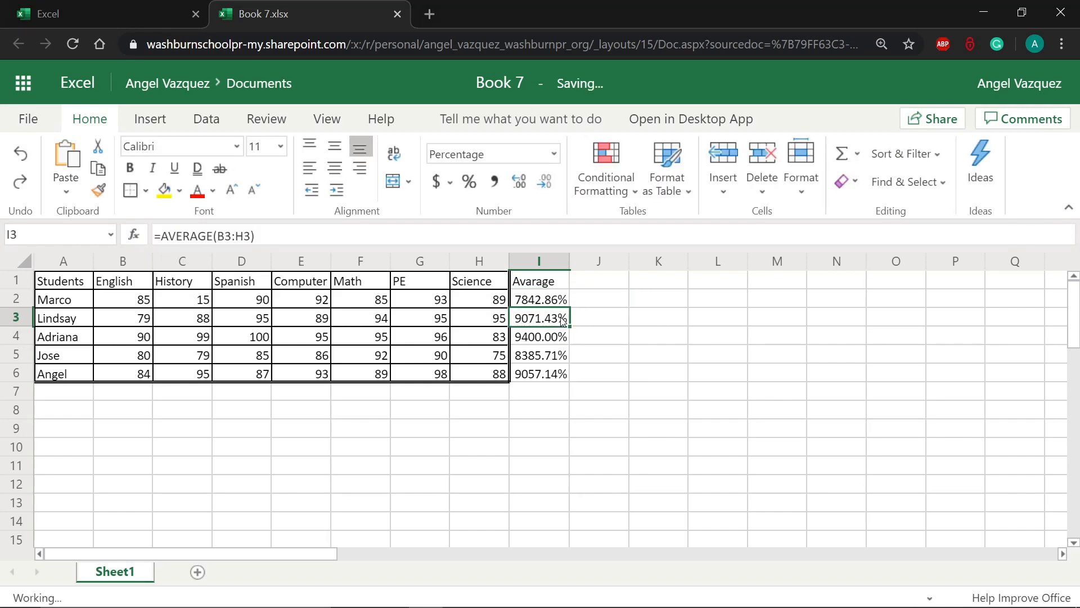
{"action": "double_click", "coordinate": [562, 318]}
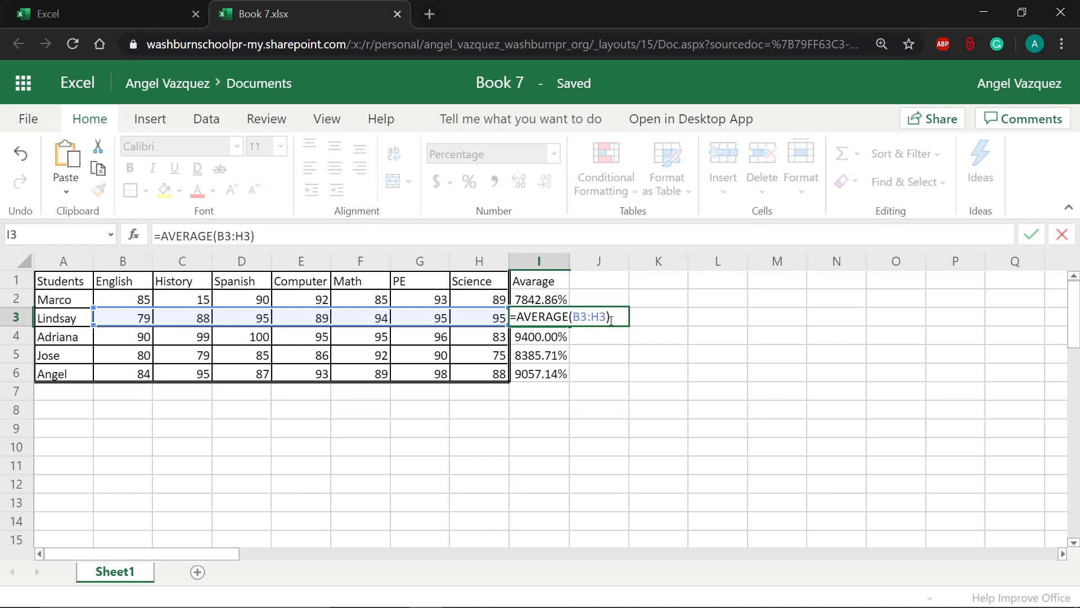
{"action": "type", "text": "/100"}
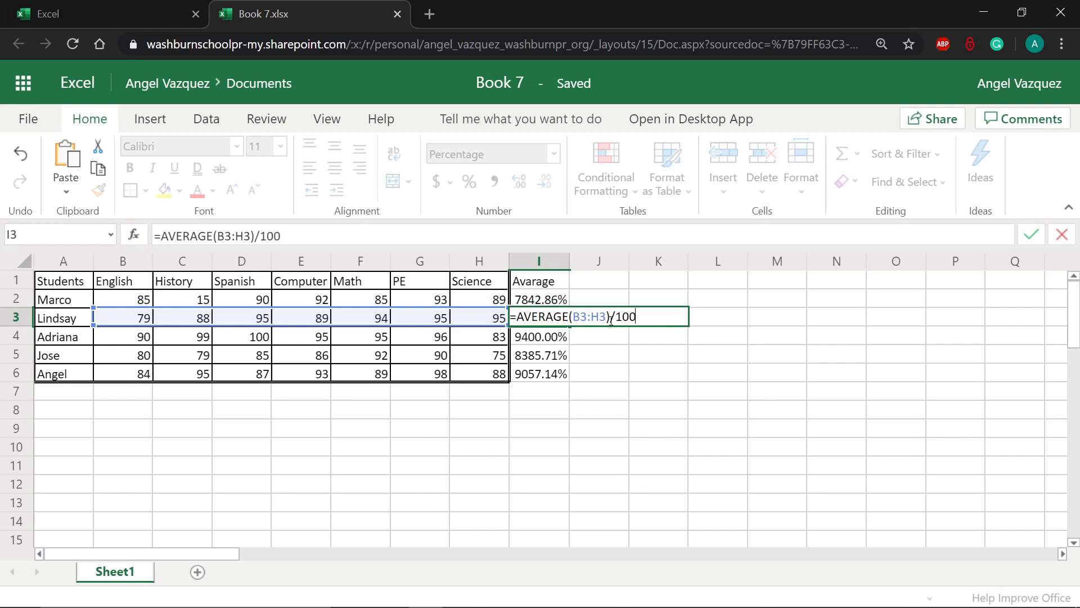
{"action": "left_click_drag", "start_coordinate": [681, 320], "coordinate": [513, 320]}
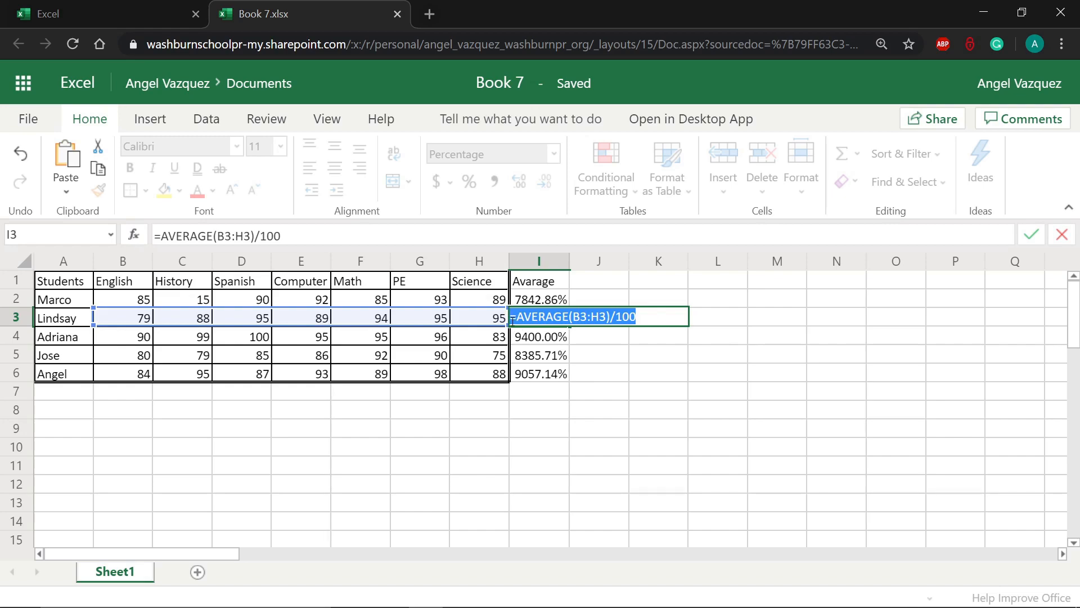
{"action": "key", "text": "Return"}
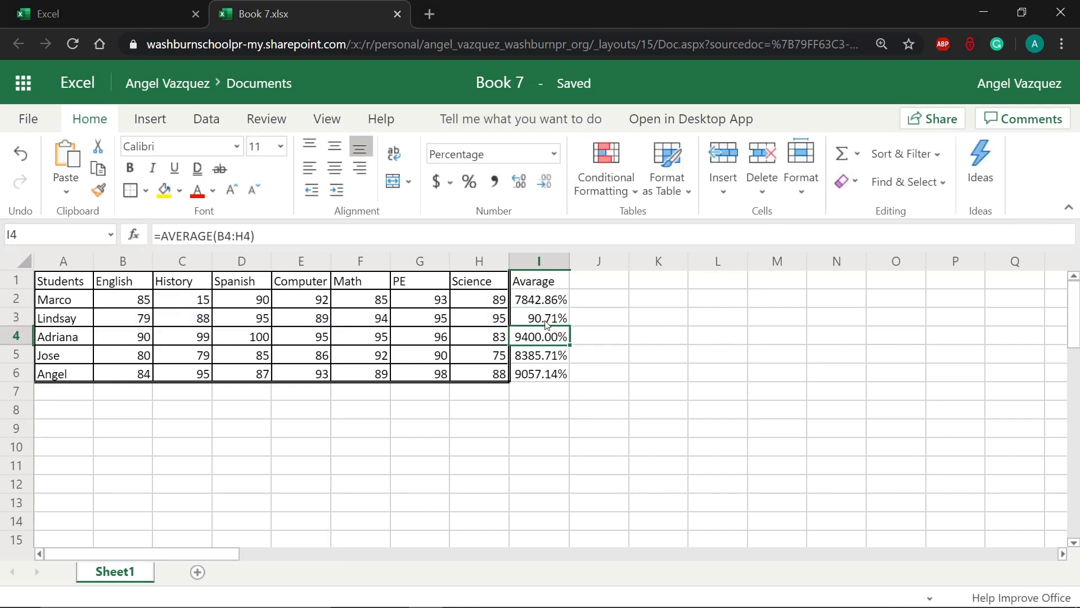
Try the percentage format in the empty cell N6 with a trial value of 1 changed to 0.01, and clear the cell
{"action": "left_click", "coordinate": [823, 372]}
{"action": "type", "text": "1"}
{"action": "left_click", "coordinate": [823, 373]}
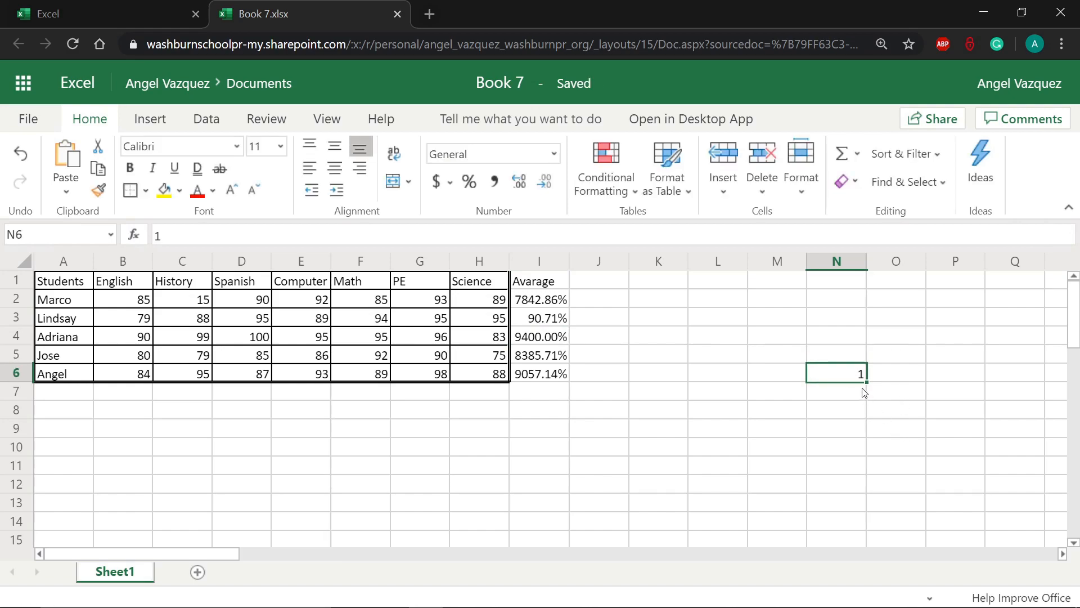
{"action": "double_click", "coordinate": [856, 375]}
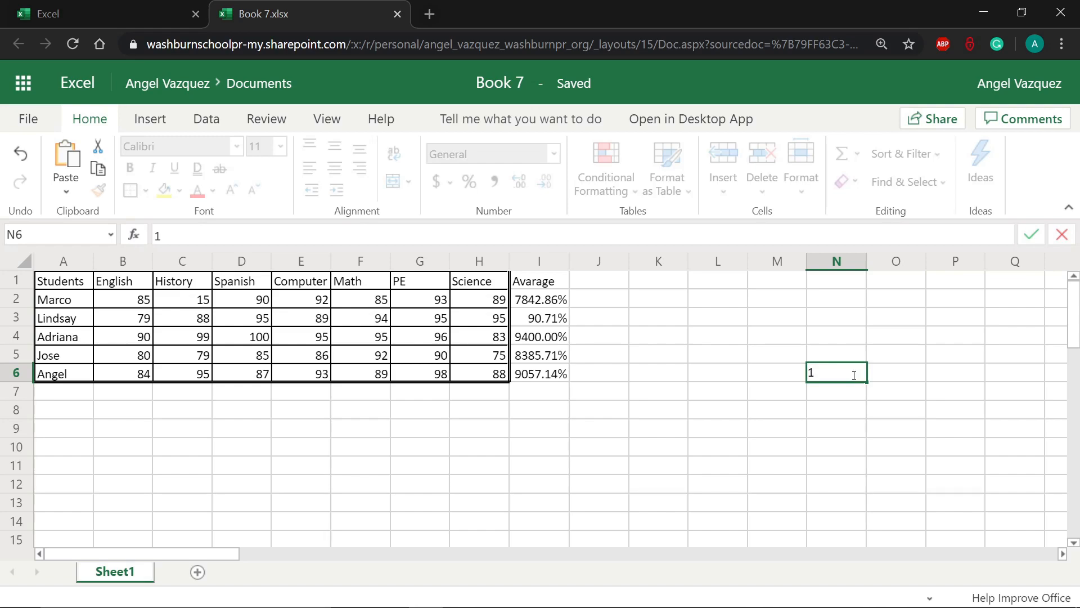
{"action": "type", "text": "0"}
{"action": "type", "text": "."}
{"action": "key", "text": "Return"}
{"action": "left_click", "coordinate": [846, 378]}
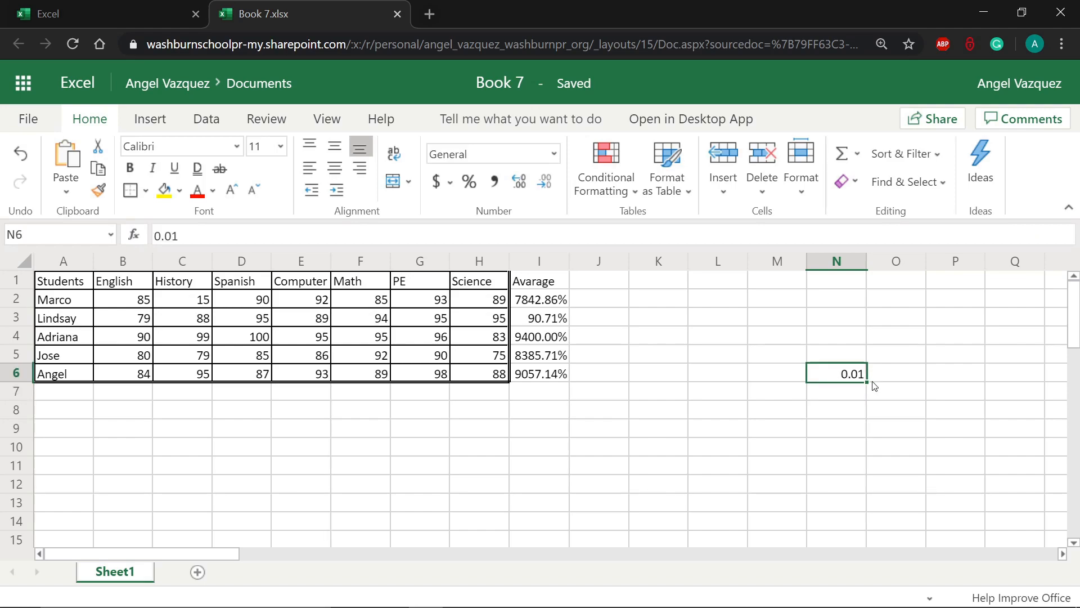
{"action": "left_click", "coordinate": [469, 182]}
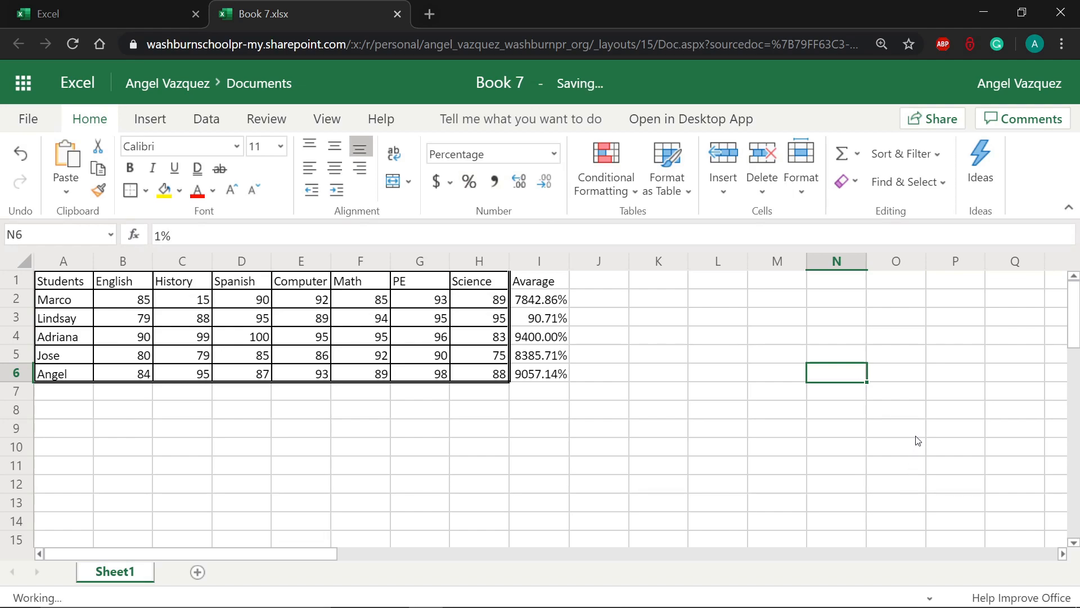
{"action": "key", "text": "Delete"}
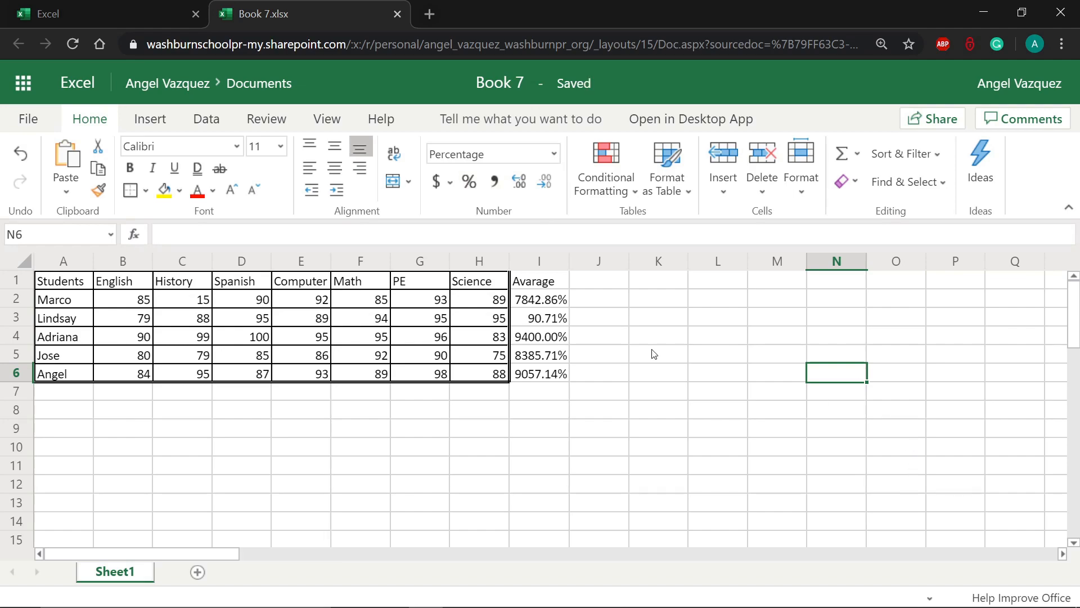
Compare the formula in I2 with the one divided by 100 in I3
{"action": "left_click", "coordinate": [595, 360]}
{"action": "left_click", "coordinate": [538, 304]}
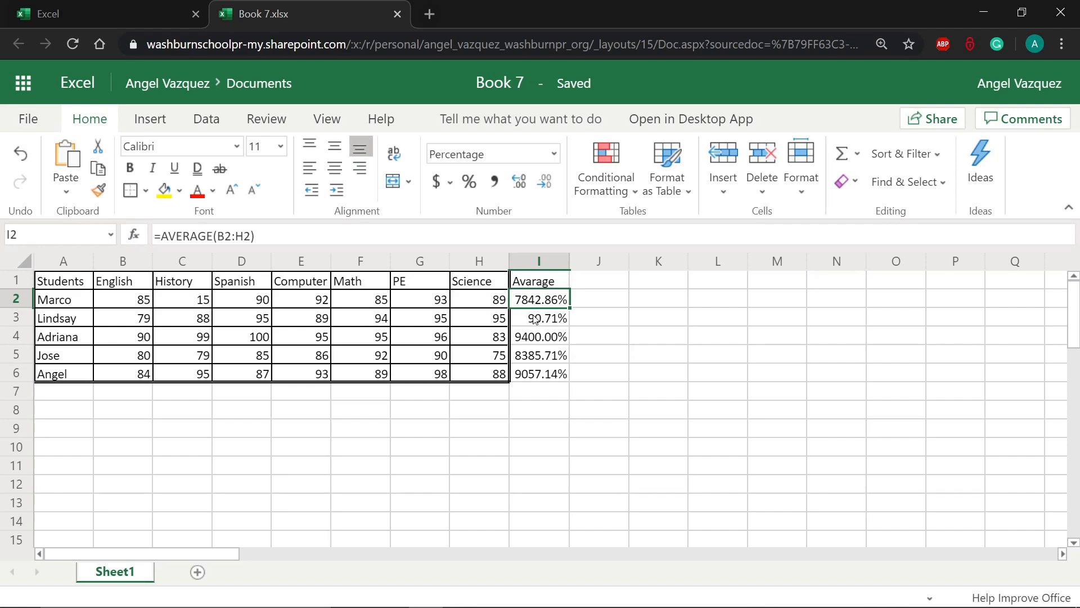
{"action": "left_click", "coordinate": [535, 320]}
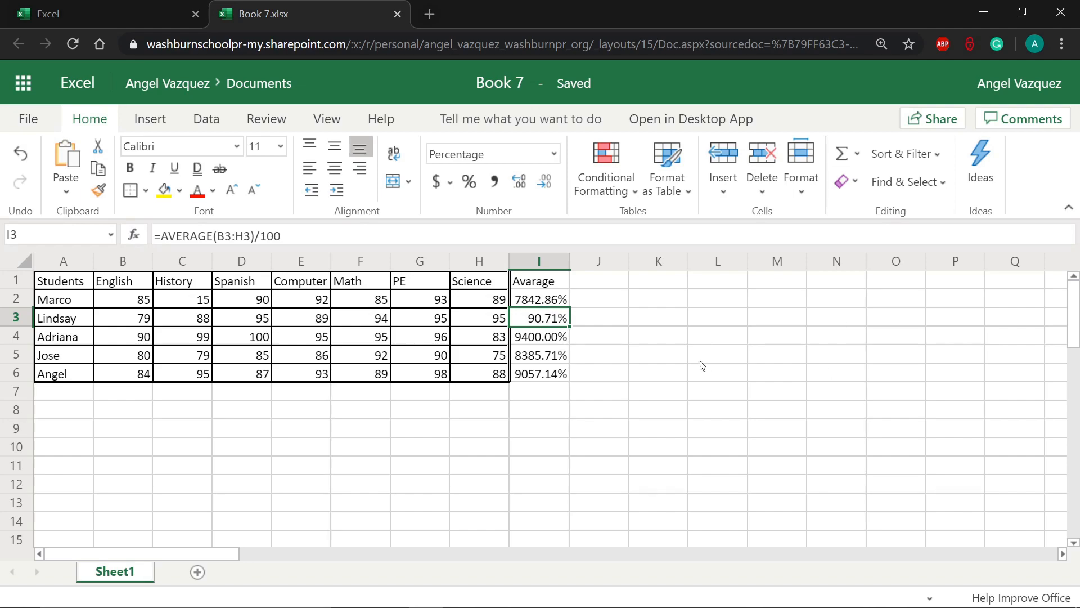
Change the first student's average formula in I2 to =AVERAGE(B2:H2)/100
{"action": "left_click", "coordinate": [543, 299]}
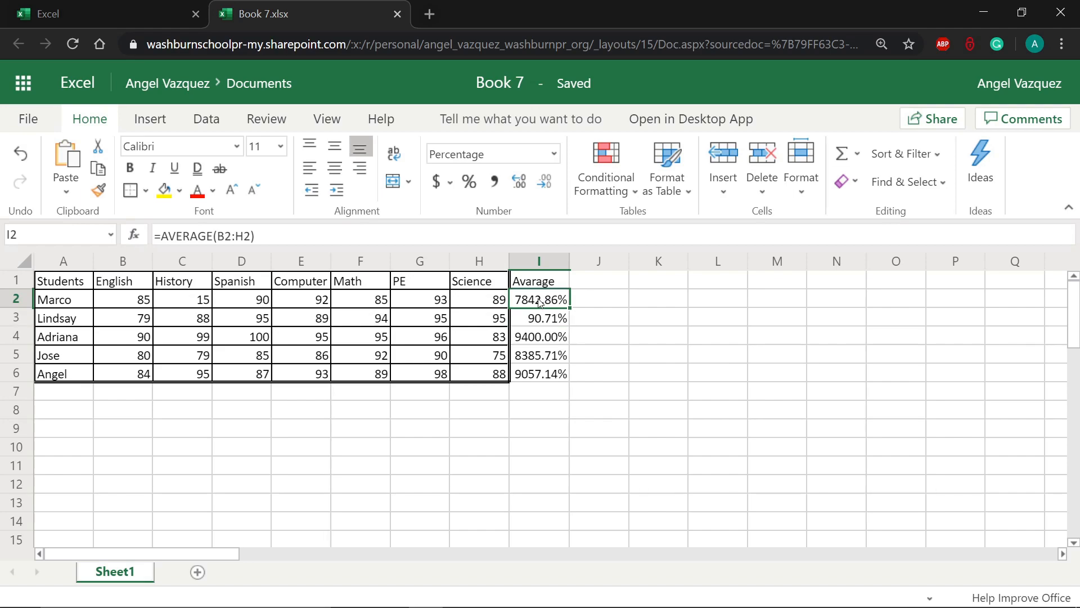
{"action": "left_click", "coordinate": [317, 235]}
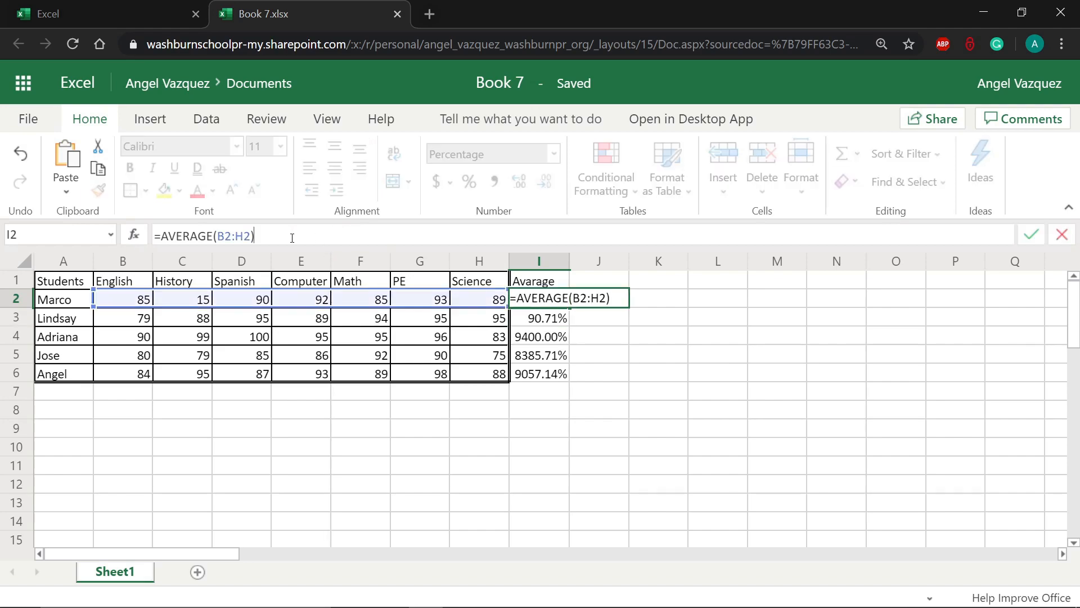
{"action": "type", "text": "/100"}
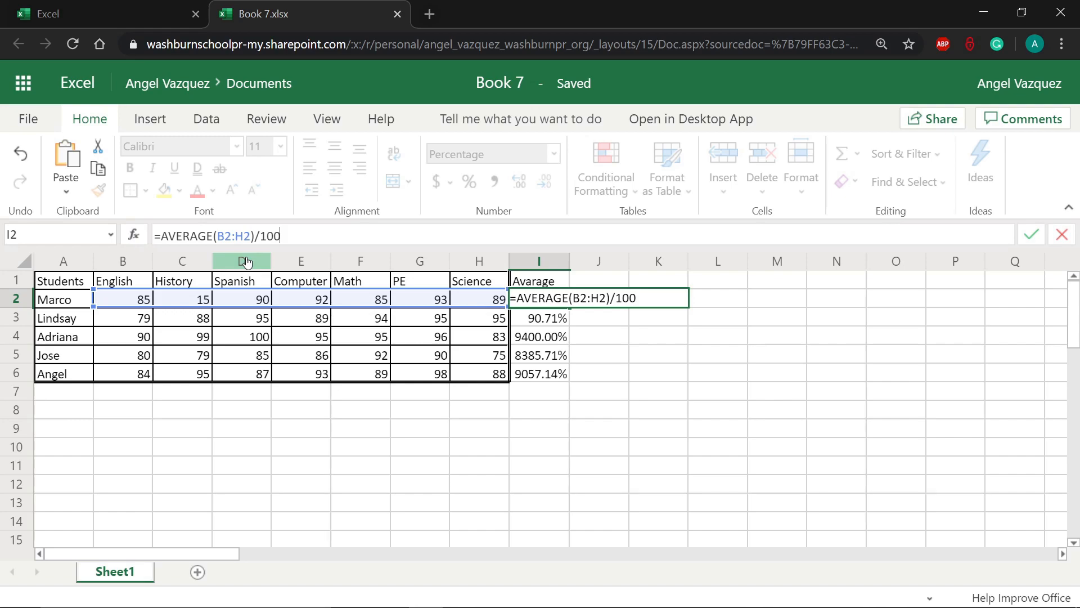
{"action": "key", "text": "Return"}
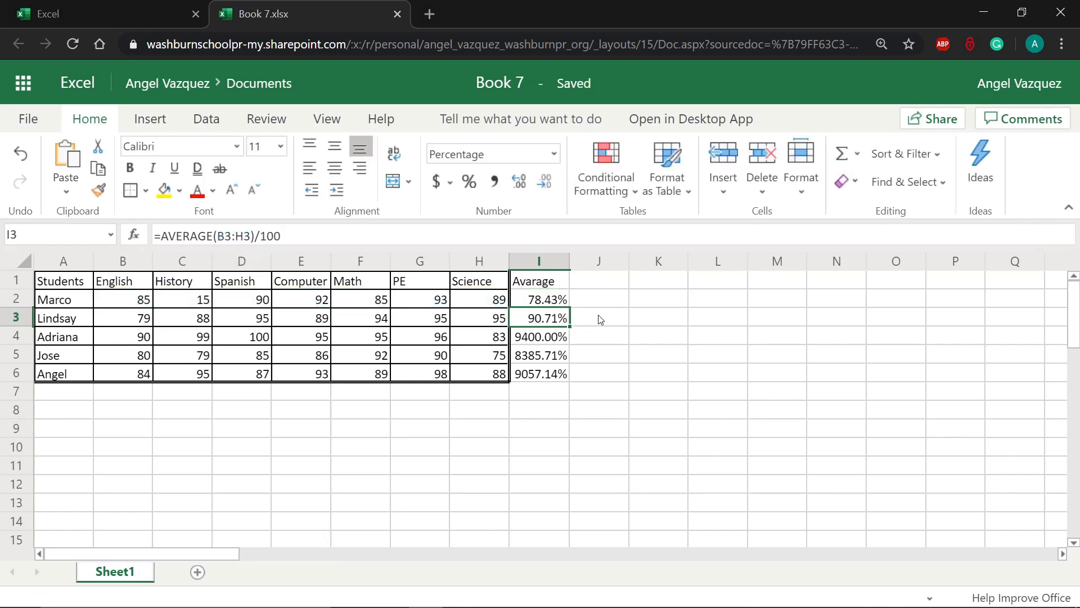
Fill the formula from I2 down through I6 so every student's average is divided by 100
{"action": "left_click", "coordinate": [593, 301]}
{"action": "left_click", "coordinate": [547, 304]}
{"action": "left_click", "coordinate": [542, 322]}
{"action": "left_click", "coordinate": [543, 305]}
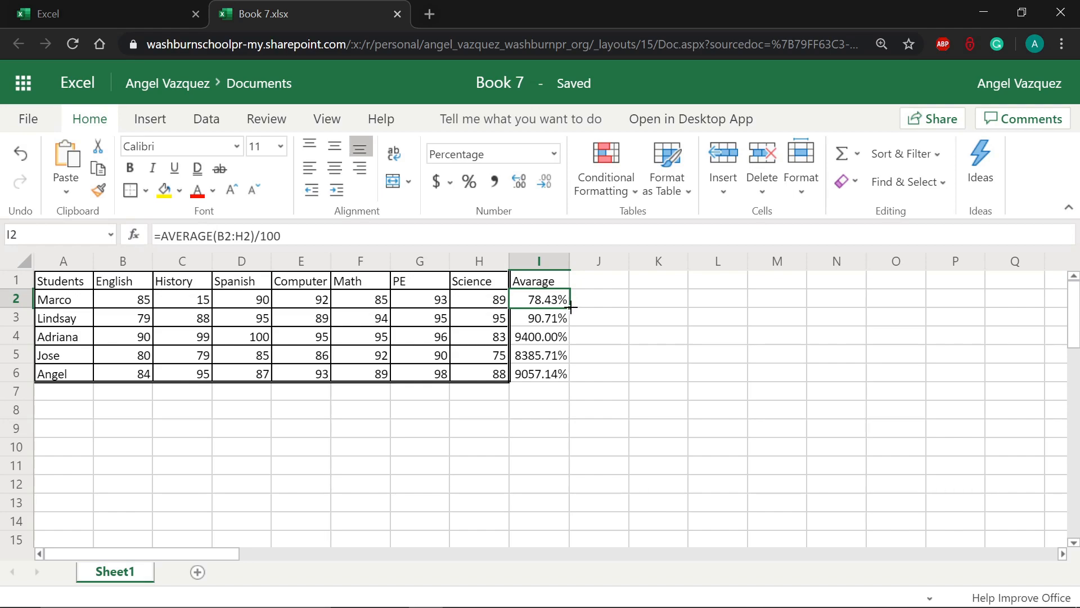
{"action": "left_click_drag", "start_coordinate": [569, 307], "coordinate": [572, 374]}
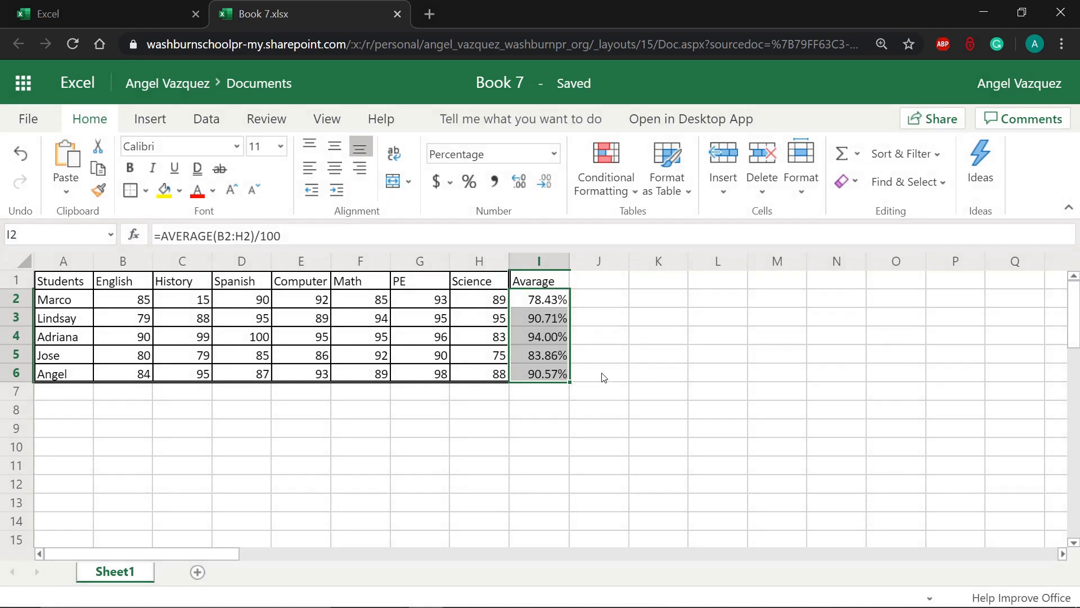
Check the copied average formulas in I2 through I6 one by one
{"action": "left_click", "coordinate": [553, 300]}
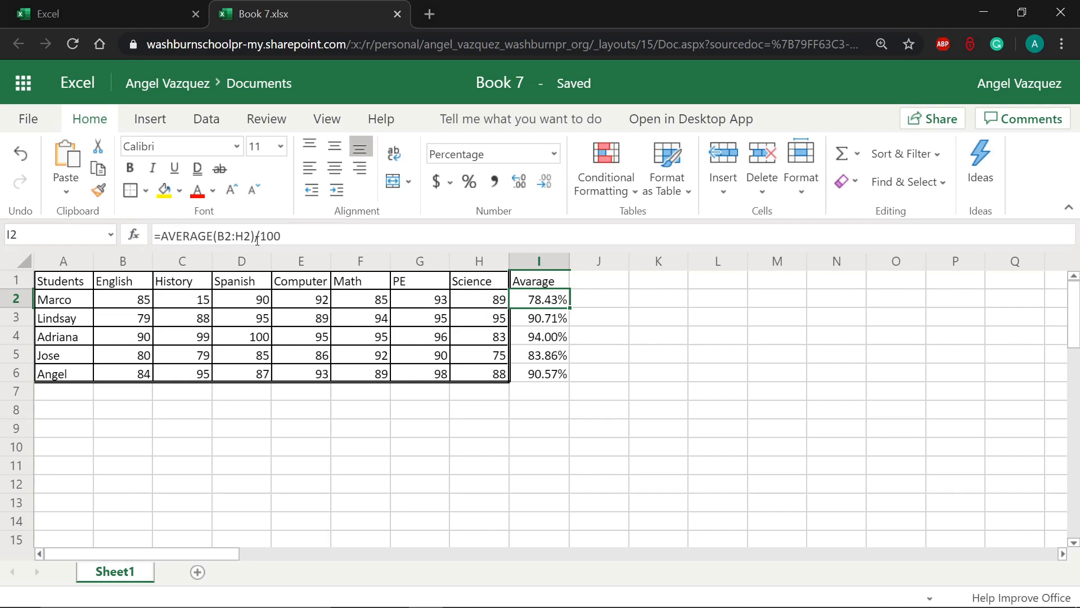
{"action": "left_click", "coordinate": [536, 319]}
{"action": "left_click", "coordinate": [531, 339]}
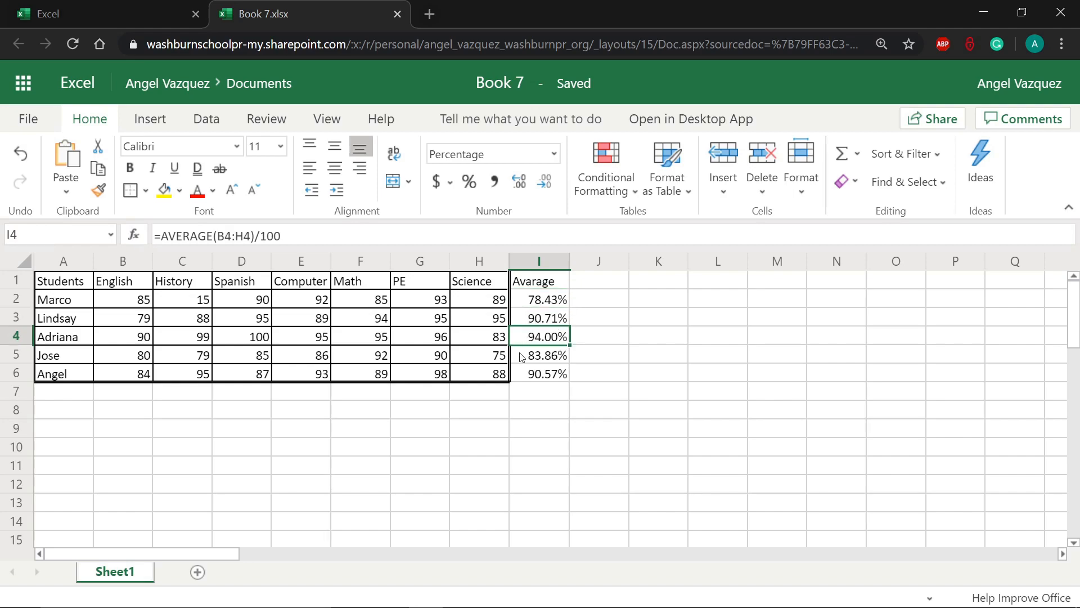
{"action": "left_click", "coordinate": [522, 357]}
{"action": "left_click", "coordinate": [524, 373]}
Repeat the fill of the I2 average formula down to I6 and inspect the formulas in I3 and I2
{"action": "left_click", "coordinate": [539, 303]}
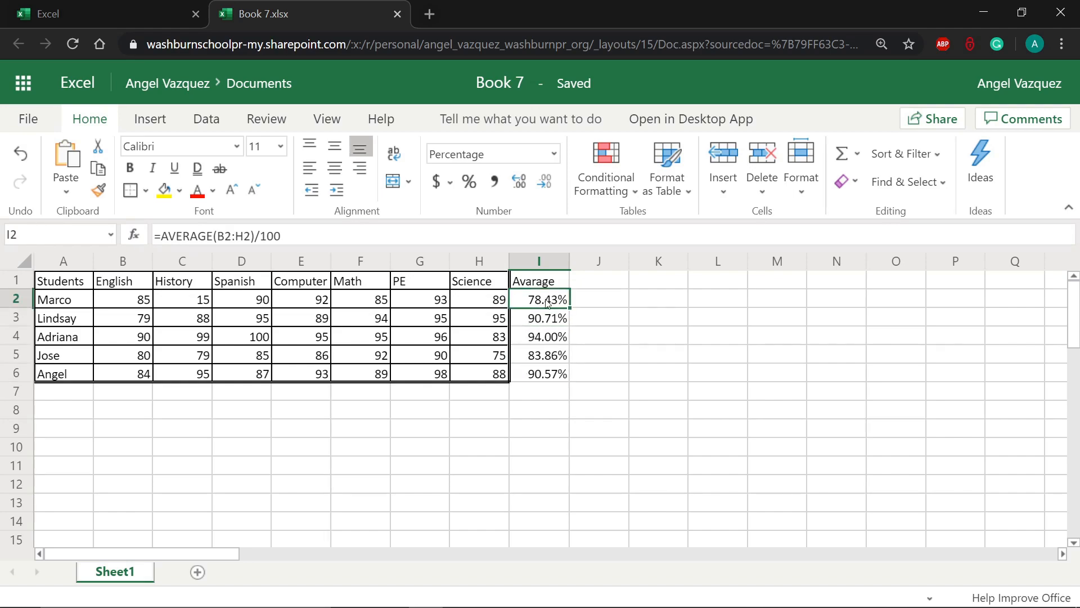
{"action": "left_click_drag", "start_coordinate": [570, 306], "coordinate": [561, 375]}
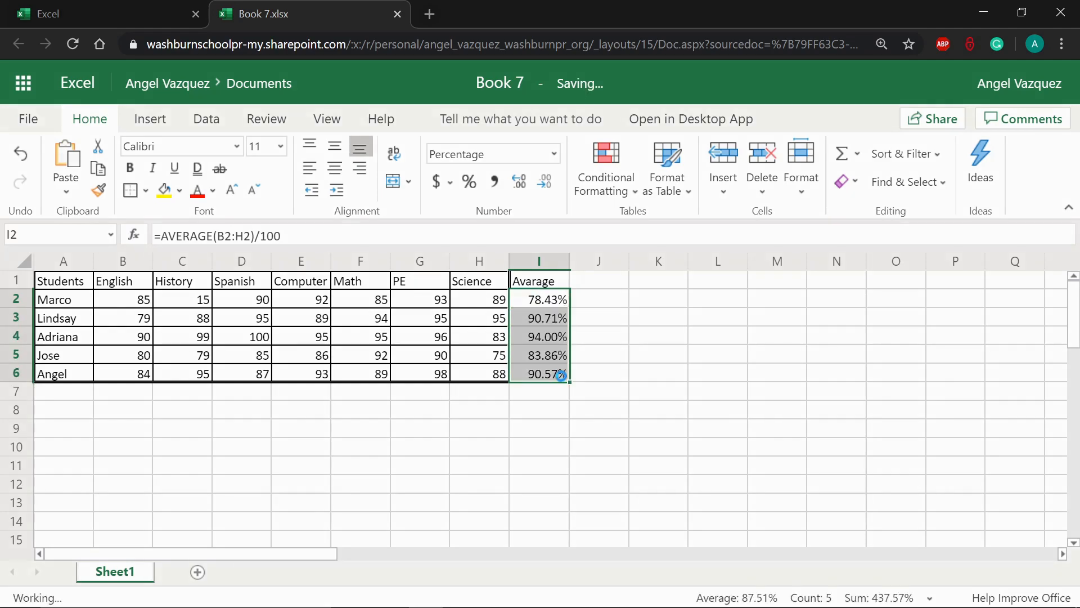
{"action": "left_click", "coordinate": [533, 318]}
{"action": "left_click", "coordinate": [547, 299]}
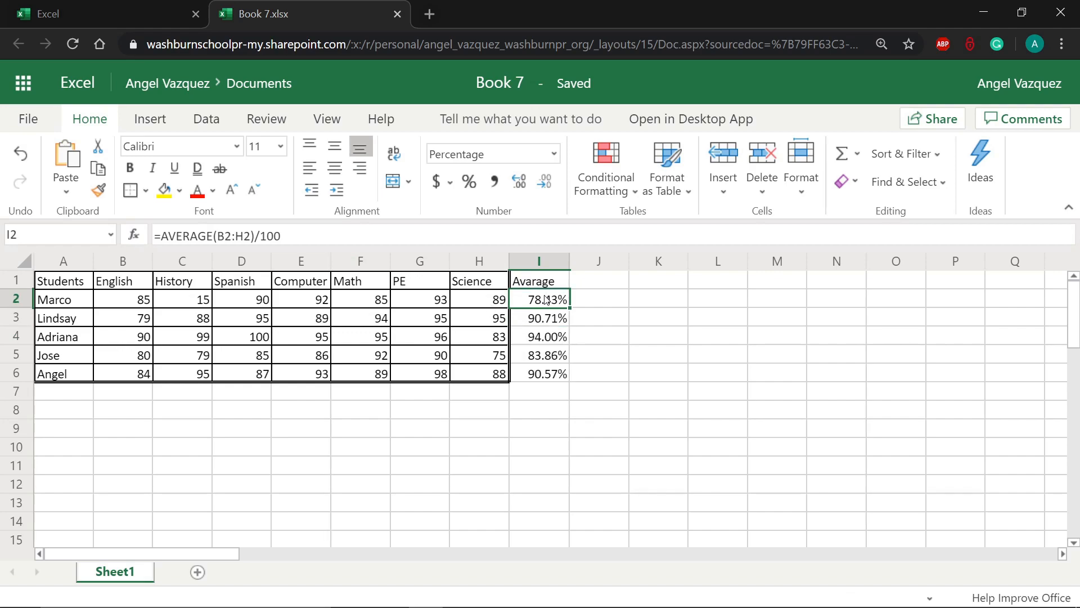
Compare the grade ranges B2:H2 and B3:H3 with the cell references in the average formulas of I2 and I3
{"action": "left_click", "coordinate": [544, 317]}
{"action": "left_click_drag", "start_coordinate": [135, 297], "coordinate": [461, 297]}
{"action": "left_click", "coordinate": [533, 322]}
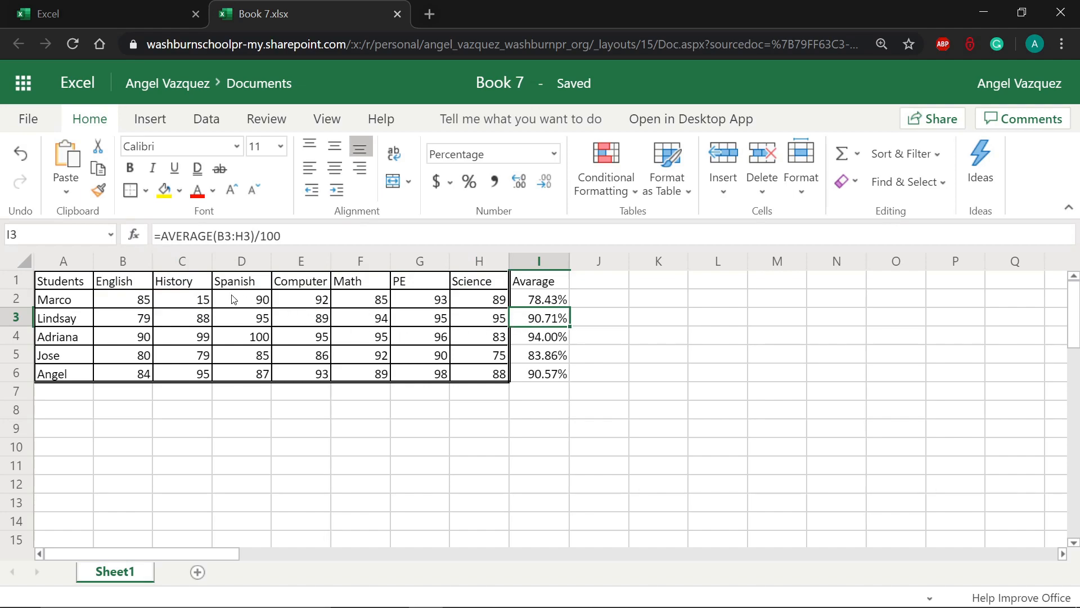
{"action": "left_click", "coordinate": [145, 318]}
{"action": "left_click_drag", "start_coordinate": [170, 318], "coordinate": [496, 315]}
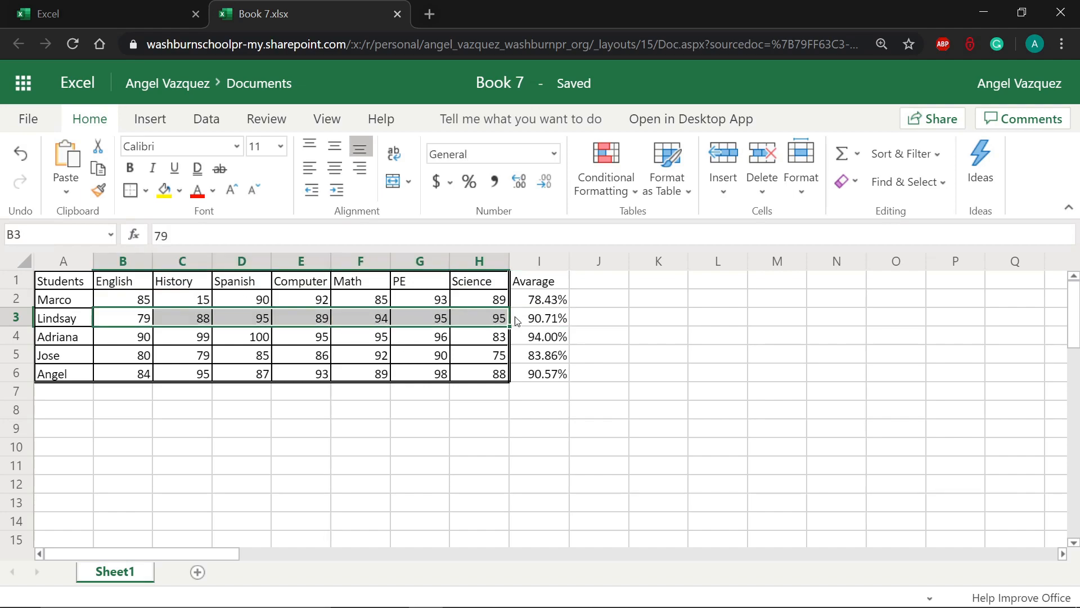
{"action": "left_click", "coordinate": [539, 299]}
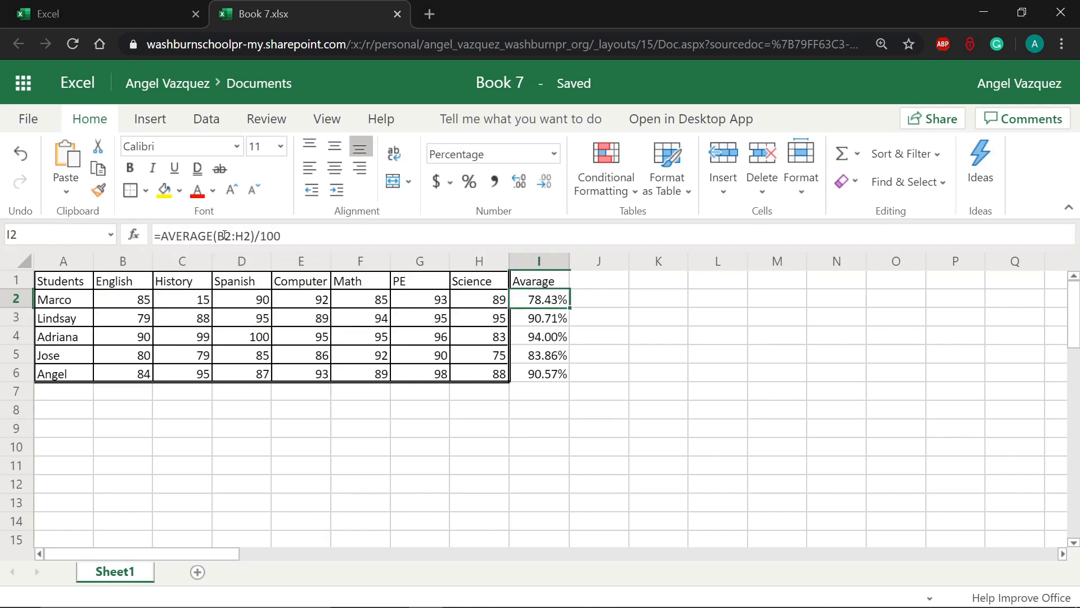
{"action": "left_click", "coordinate": [112, 301]}
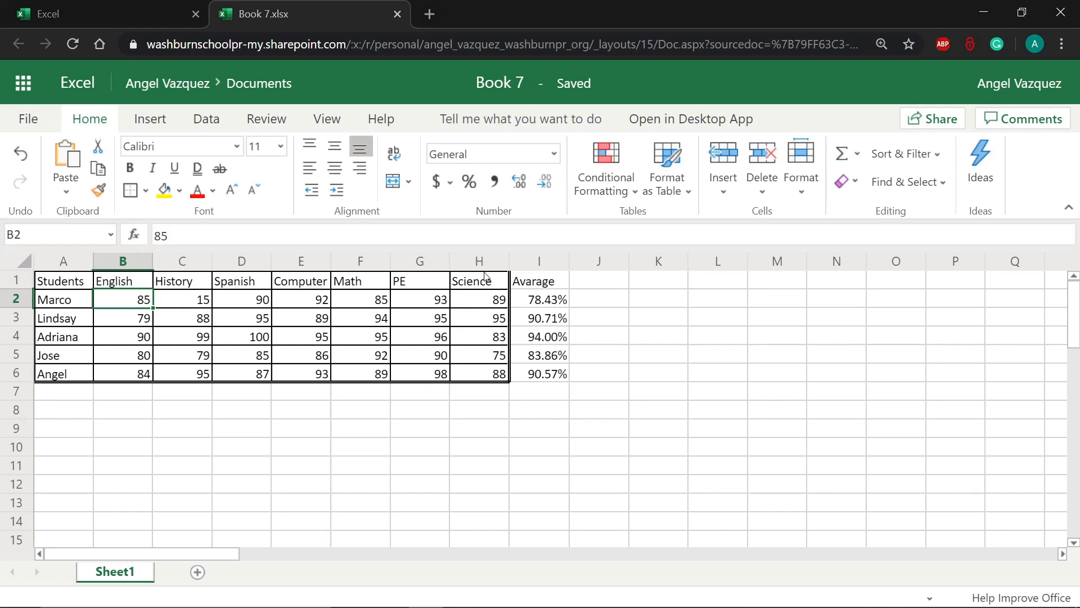
{"action": "left_click", "coordinate": [494, 302]}
{"action": "left_click", "coordinate": [567, 306]}
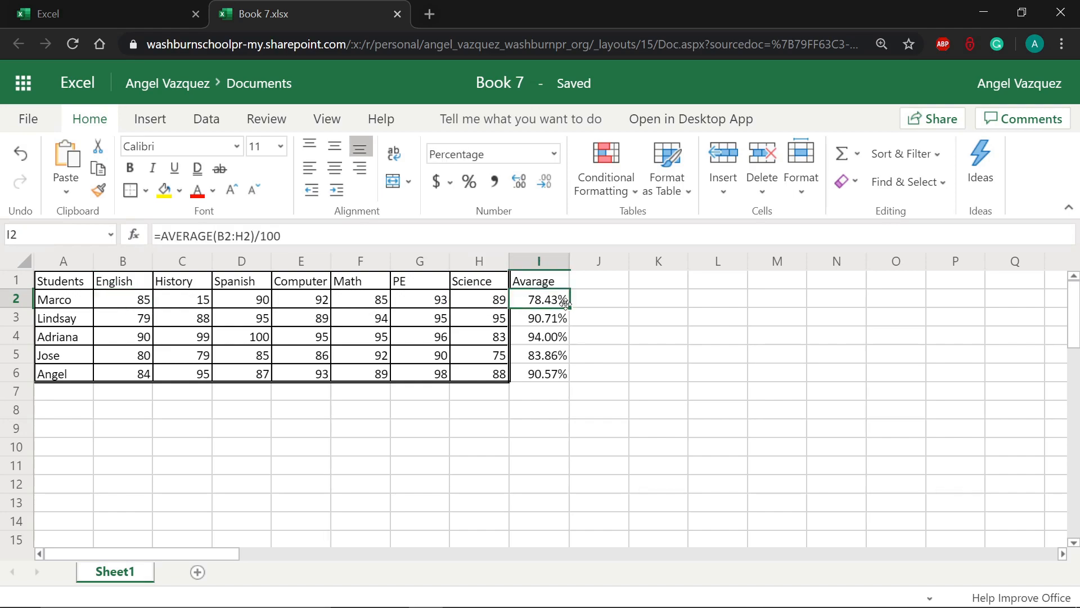
{"action": "left_click_drag", "start_coordinate": [569, 307], "coordinate": [555, 322]}
{"action": "left_click", "coordinate": [556, 325]}
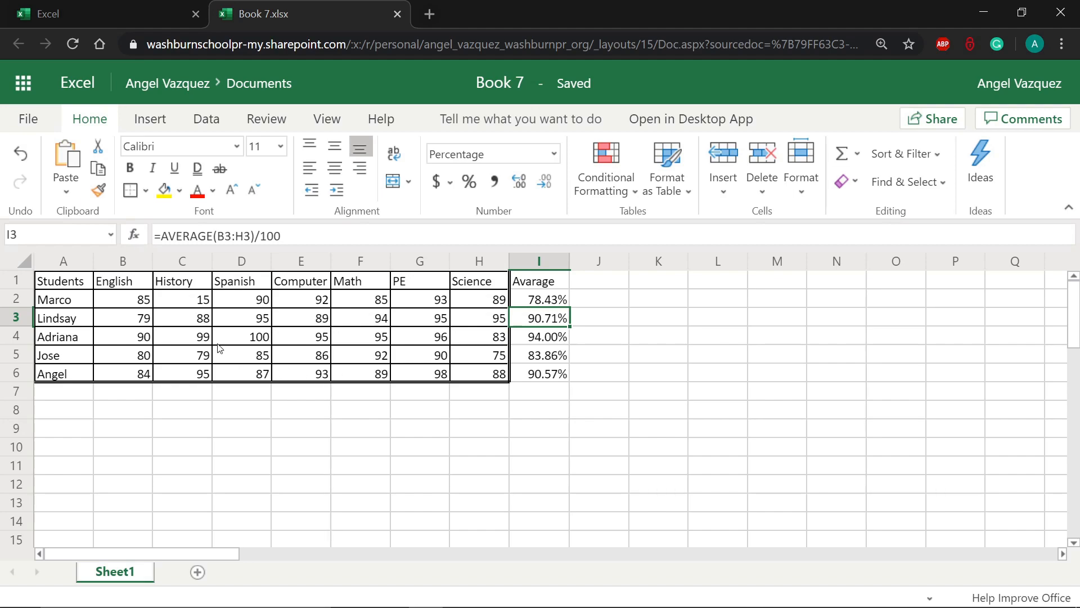
{"action": "left_click_drag", "start_coordinate": [115, 315], "coordinate": [486, 316]}
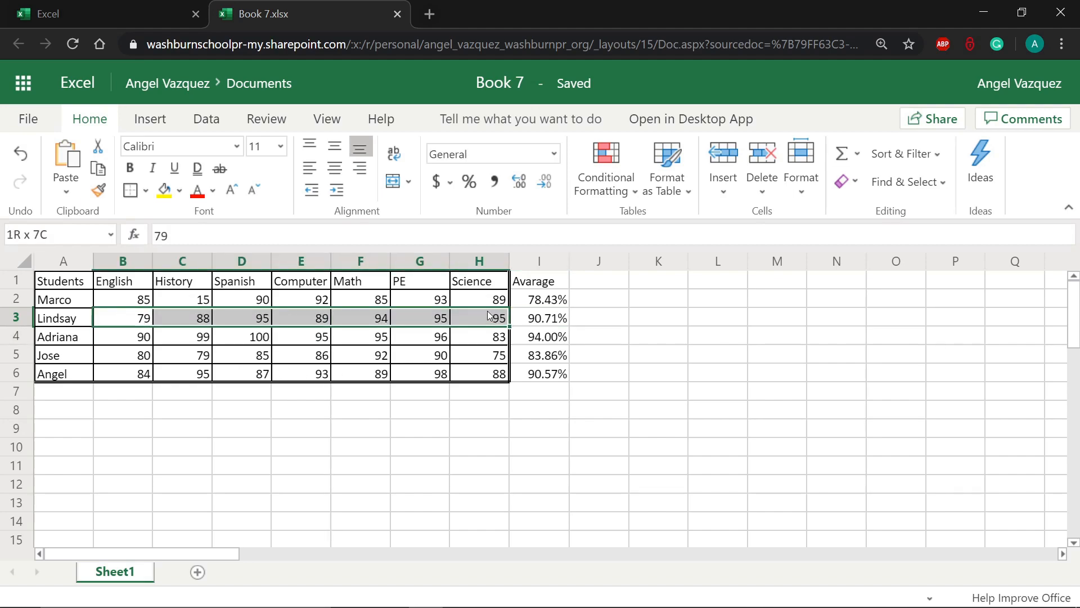
{"action": "left_click", "coordinate": [558, 299]}
{"action": "left_click_drag", "start_coordinate": [557, 300], "coordinate": [542, 373]}
{"action": "left_click", "coordinate": [551, 299]}
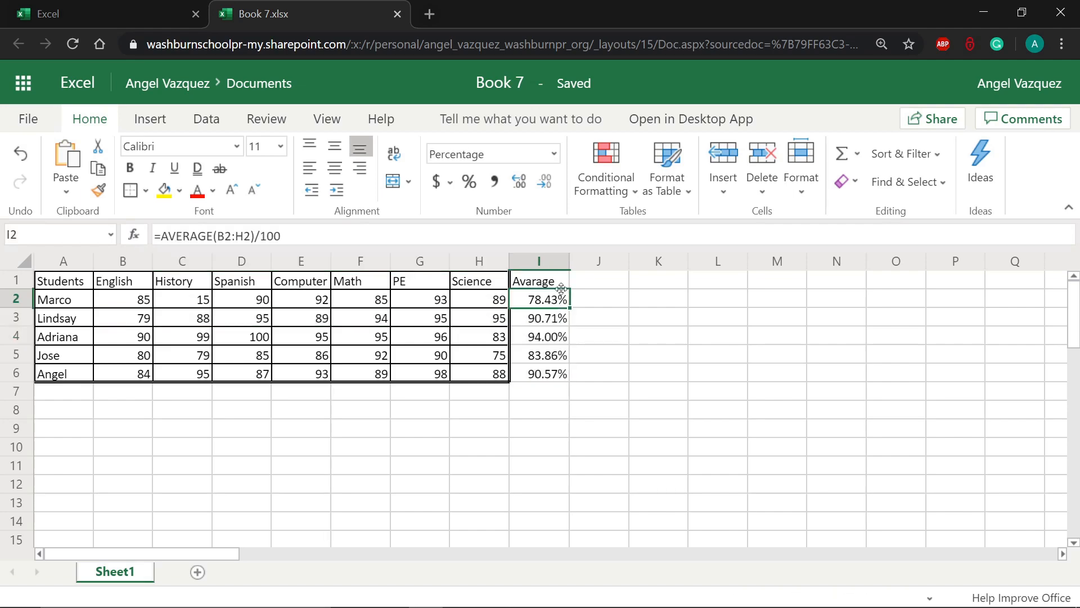
Review the row references in the average formulas of I3 through I6
{"action": "left_click", "coordinate": [563, 322]}
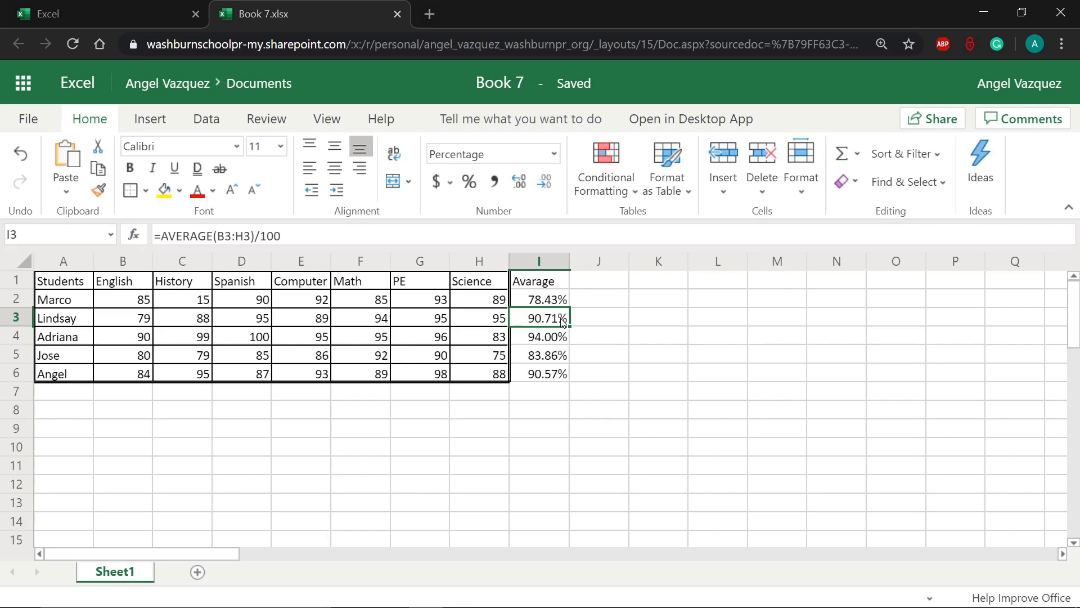
{"action": "left_click", "coordinate": [562, 354]}
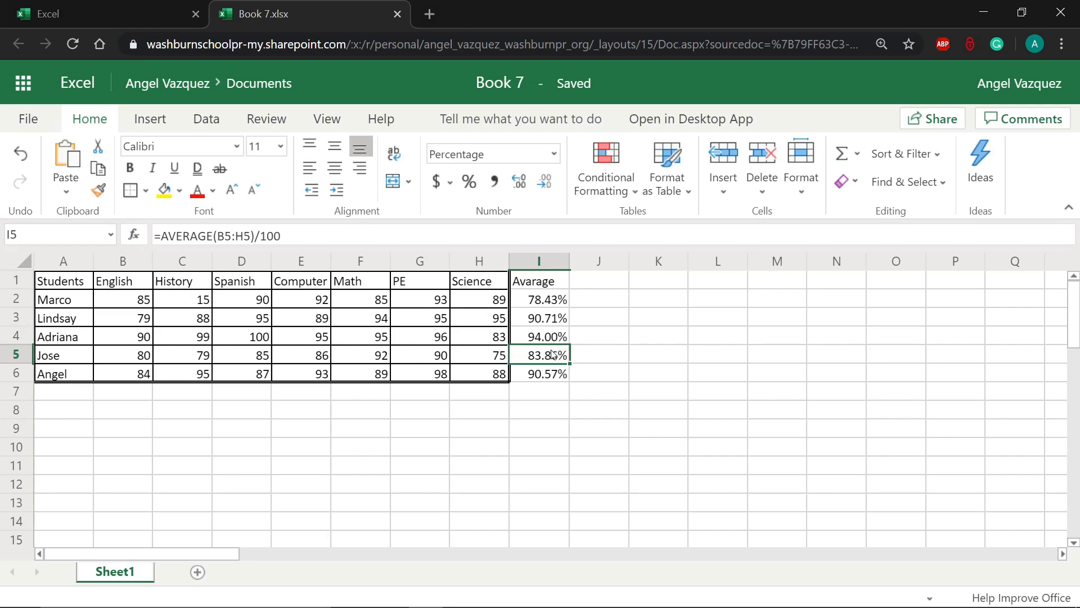
{"action": "left_click", "coordinate": [536, 321]}
{"action": "left_click", "coordinate": [534, 336]}
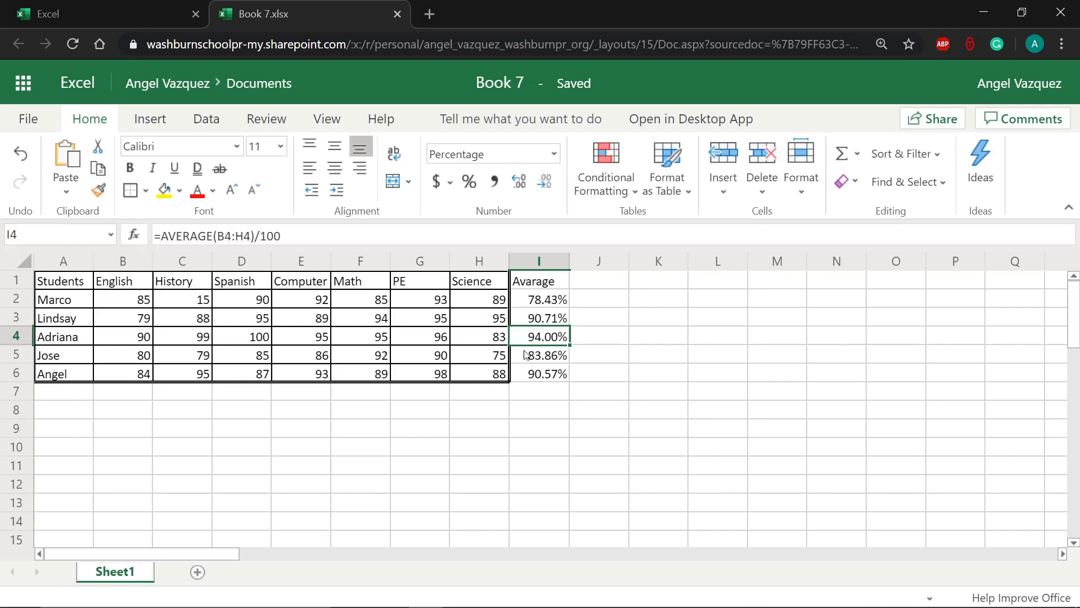
{"action": "left_click", "coordinate": [526, 356]}
{"action": "left_click", "coordinate": [524, 373]}
{"action": "left_click", "coordinate": [541, 326]}
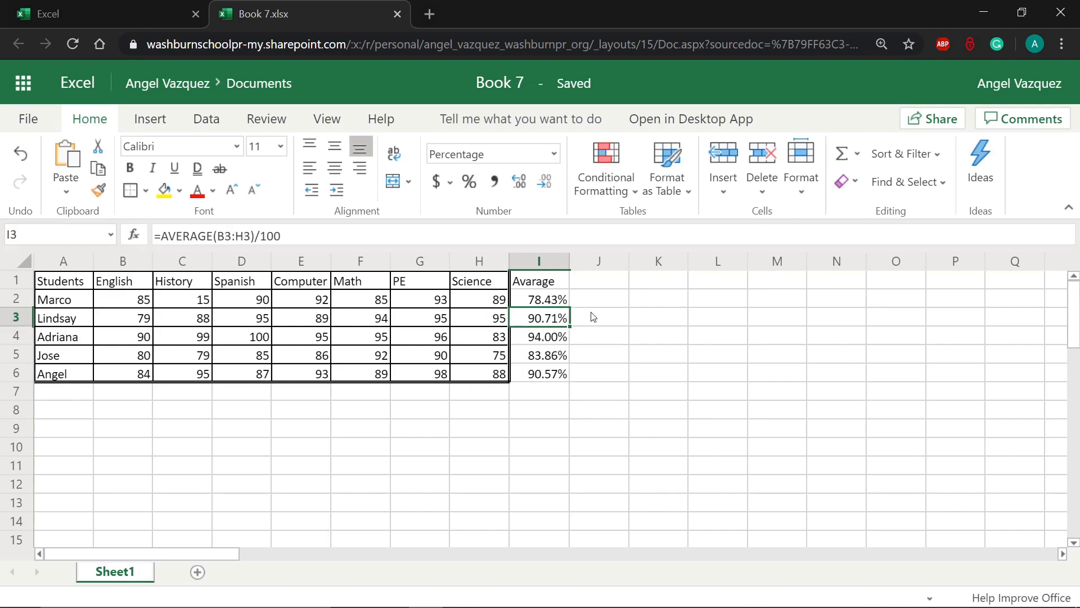
Add the column headings Highest in J1 and Lowest in K1, beside the average column
{"action": "left_click", "coordinate": [592, 286]}
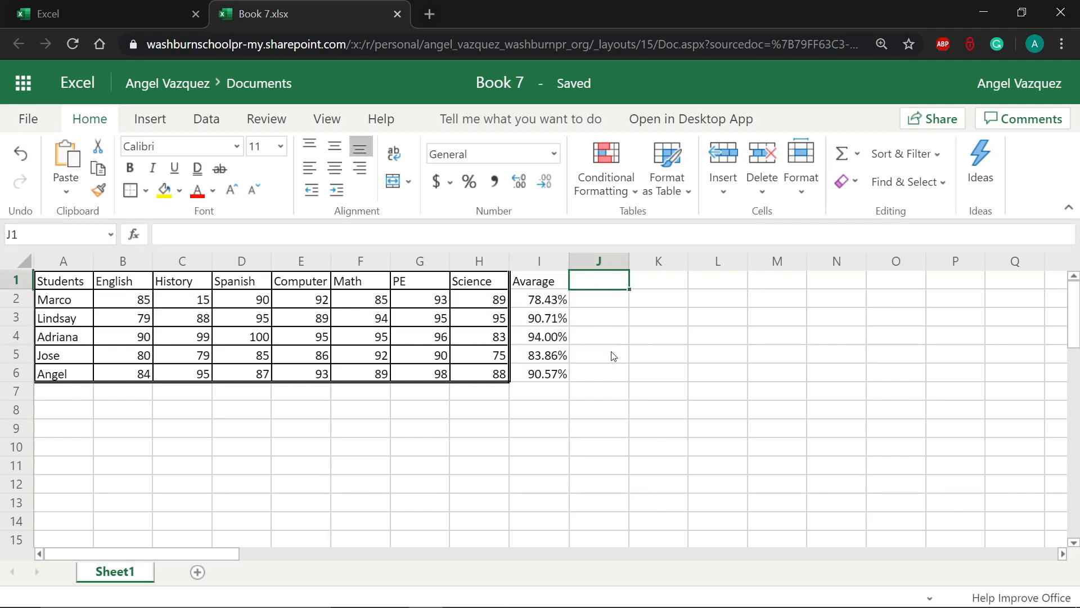
{"action": "type", "text": "H"}
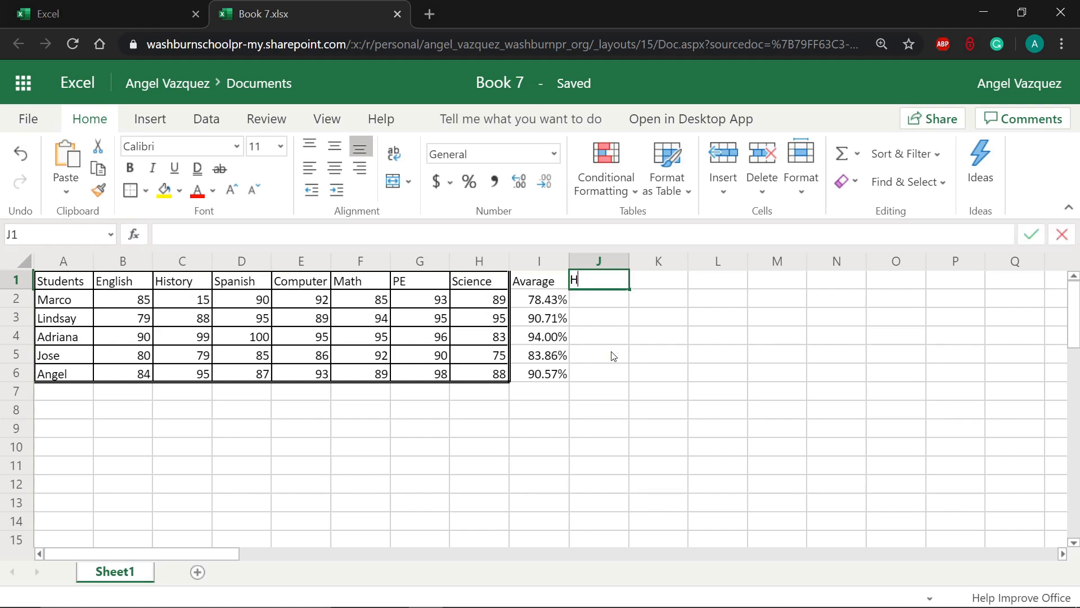
{"action": "type", "text": "ighest"}
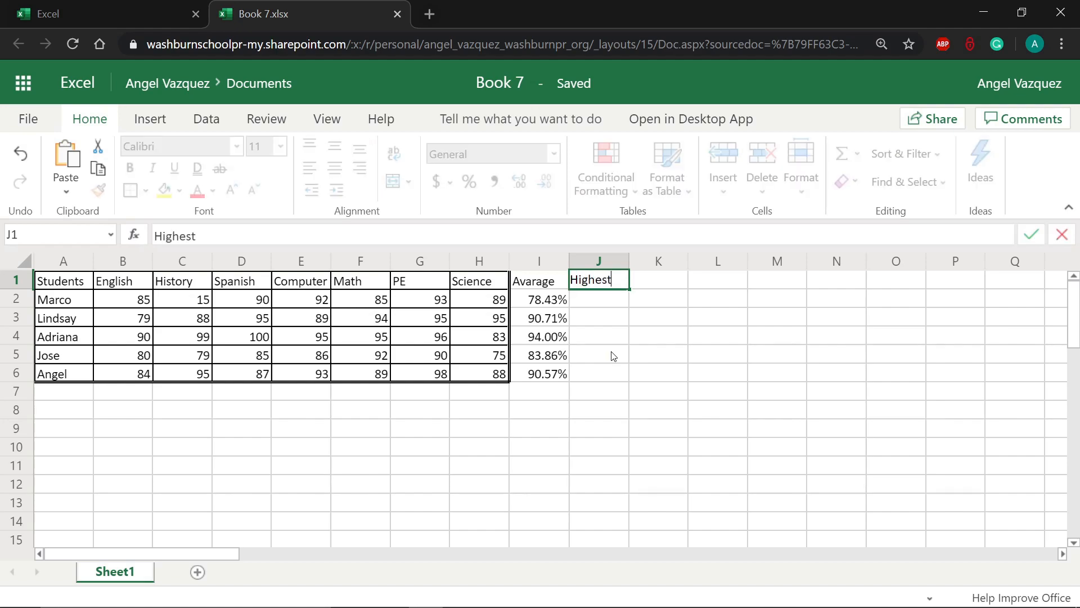
{"action": "key", "text": "Tab"}
{"action": "type", "text": "Lowest"}
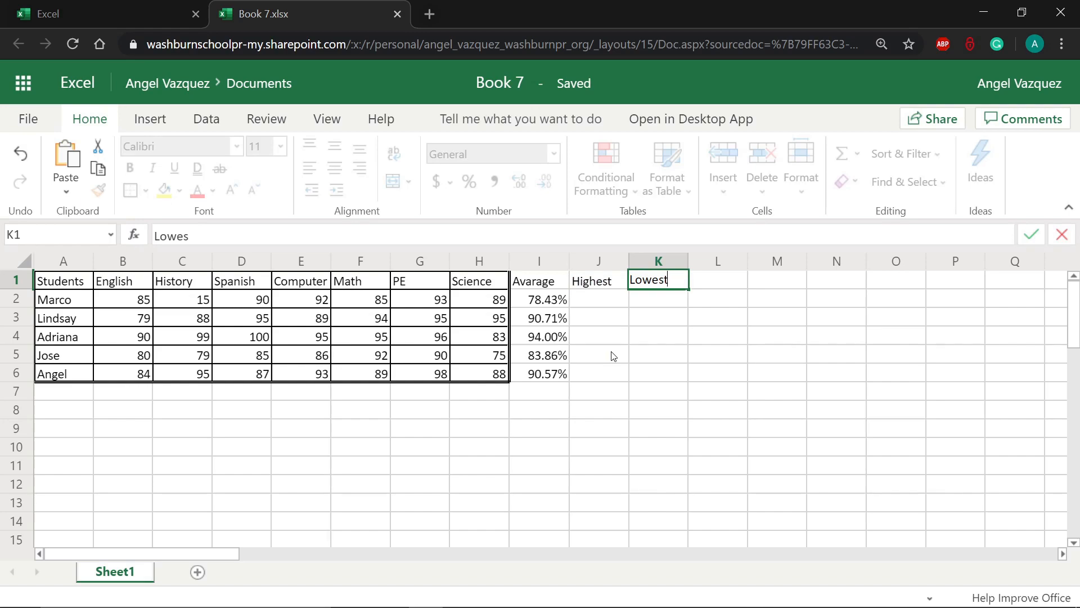
{"action": "key", "text": "Return"}
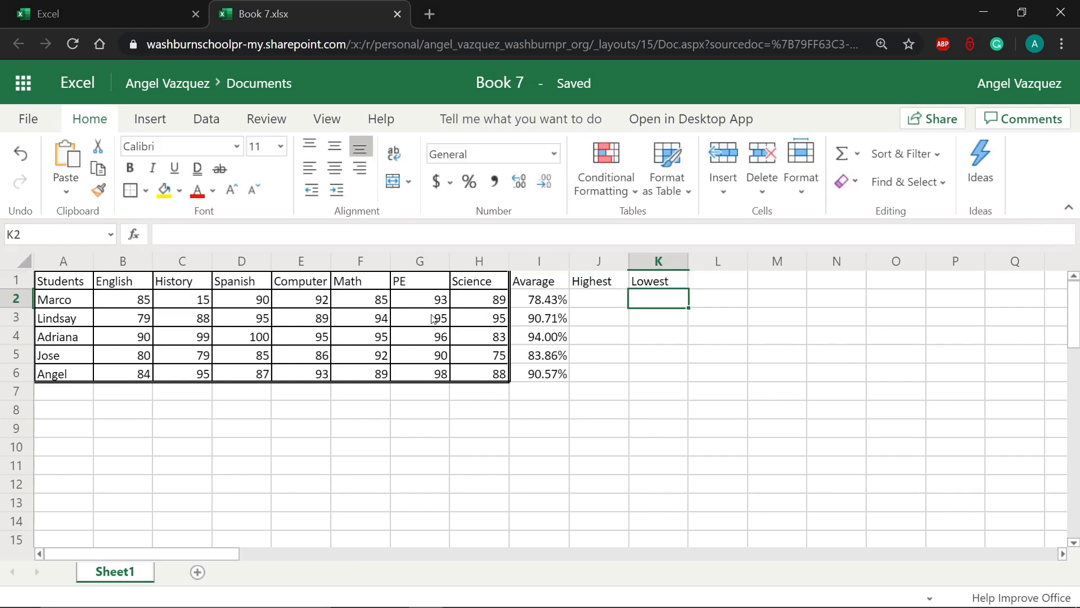
Add the row labels Highest in A7 and Lowest in A8, below the student names
{"action": "left_click", "coordinate": [83, 395]}
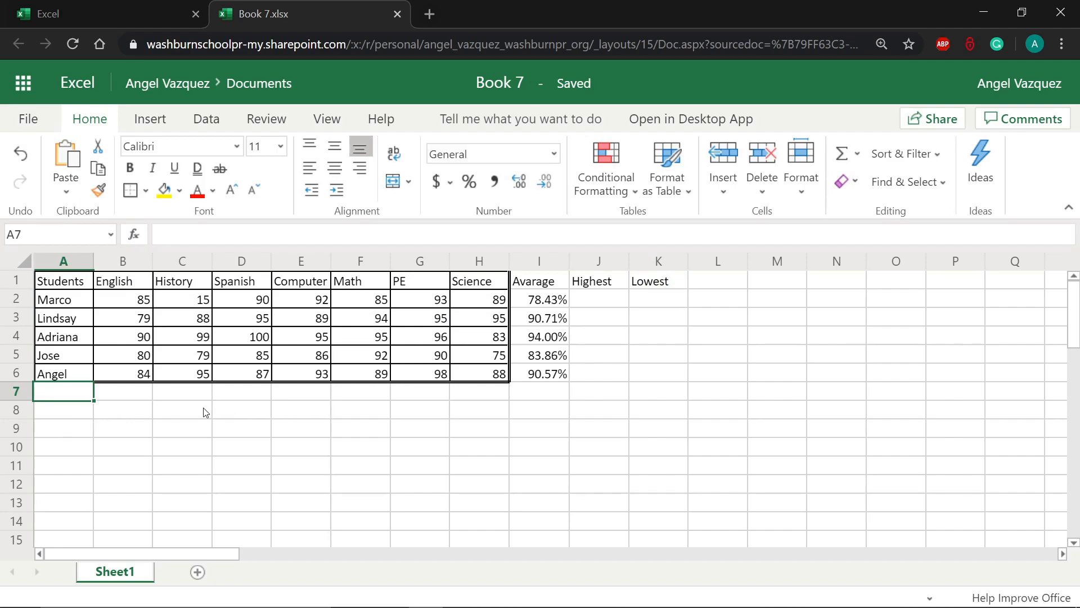
{"action": "left_click", "coordinate": [124, 301]}
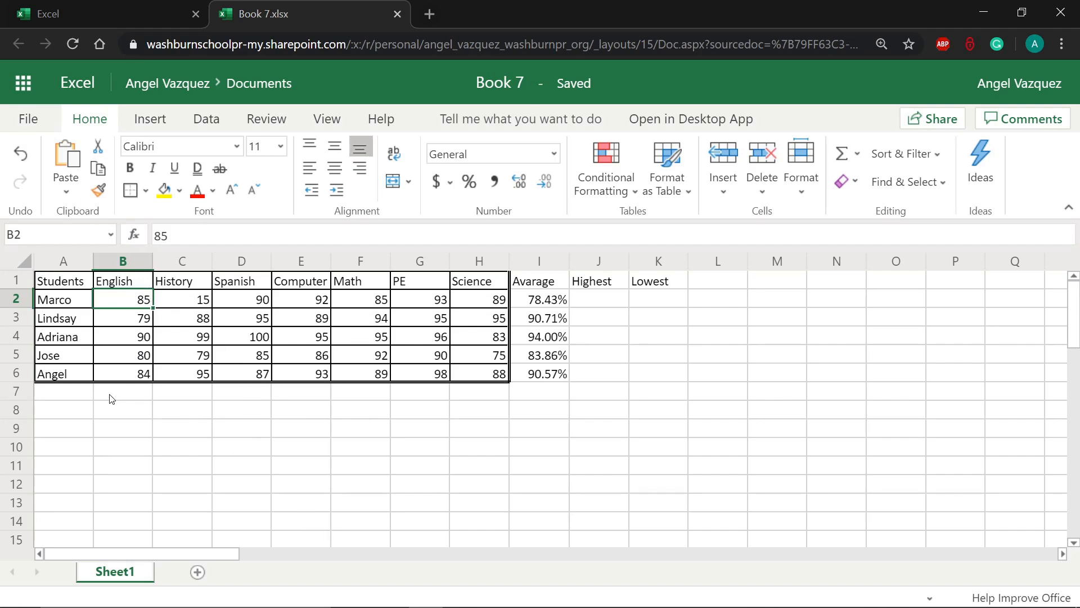
{"action": "left_click", "coordinate": [84, 398]}
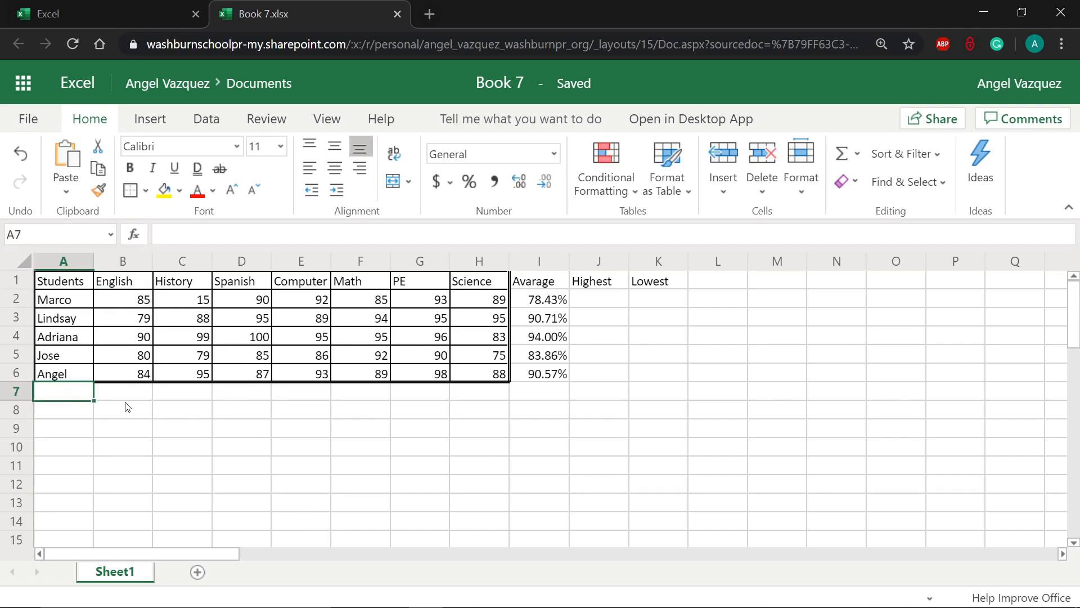
{"action": "type", "text": "Highest"}
{"action": "key", "text": "Return"}
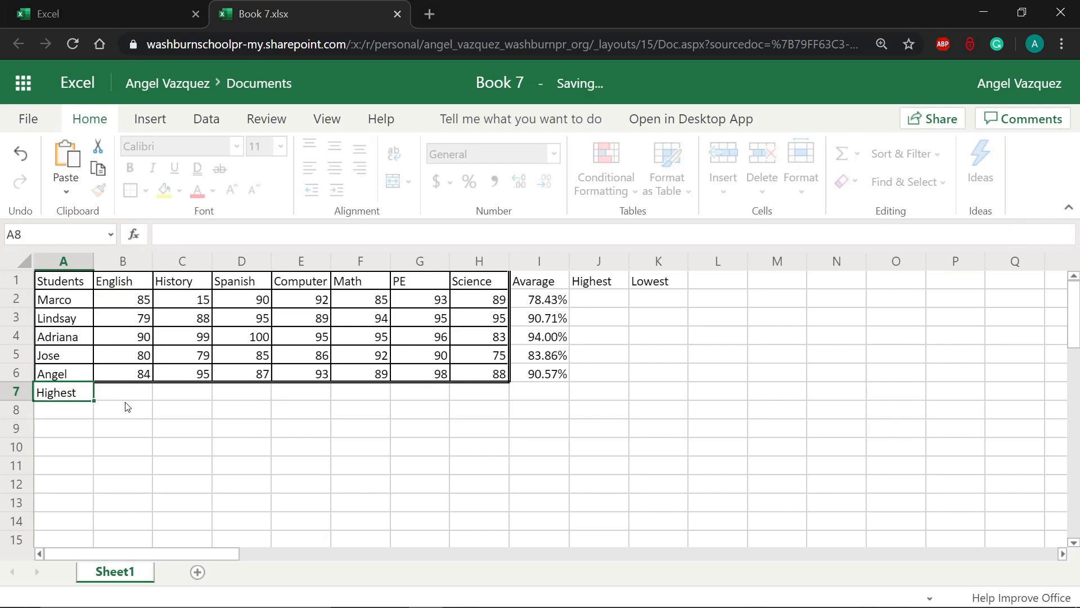
{"action": "type", "text": "Lowest"}
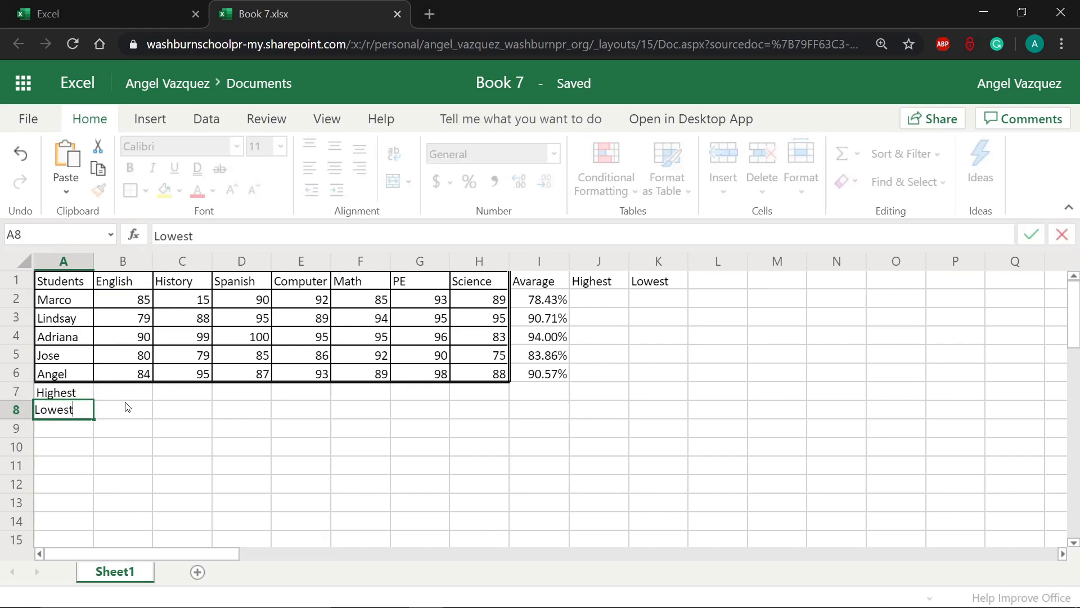
{"action": "left_click", "coordinate": [168, 408]}
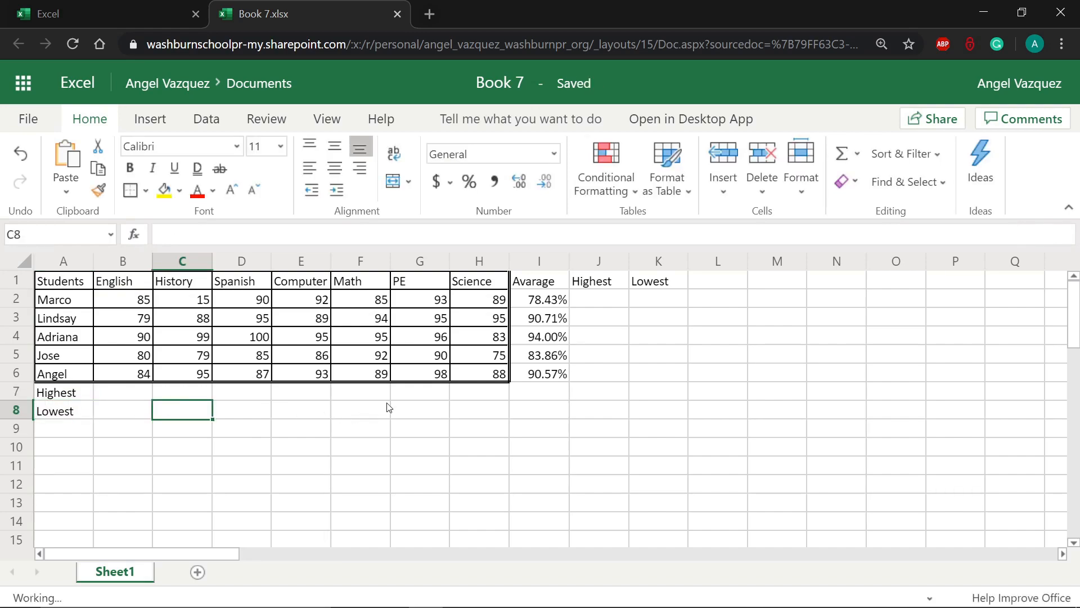
Calculate the highest English grade in B7 with the Max function over the range B2:B6
{"action": "left_click", "coordinate": [605, 300]}
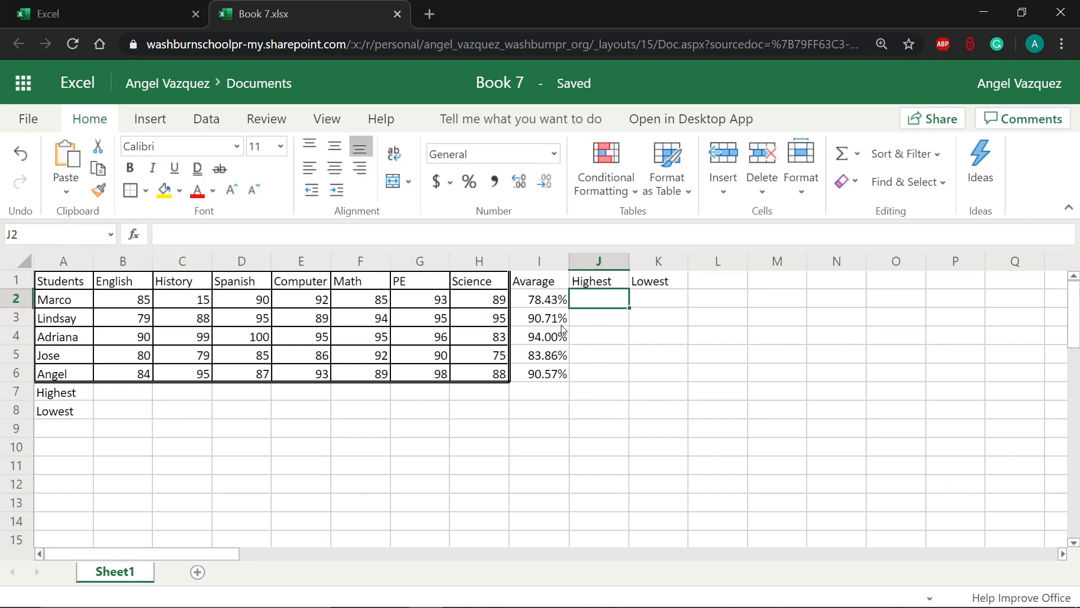
{"action": "left_click", "coordinate": [106, 395]}
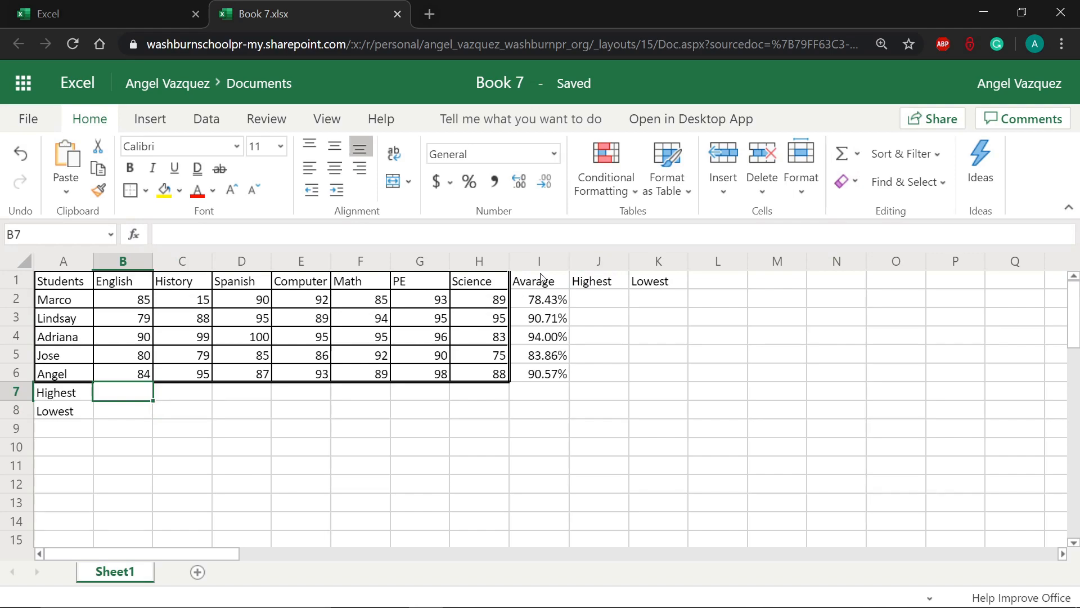
{"action": "left_click", "coordinate": [857, 154]}
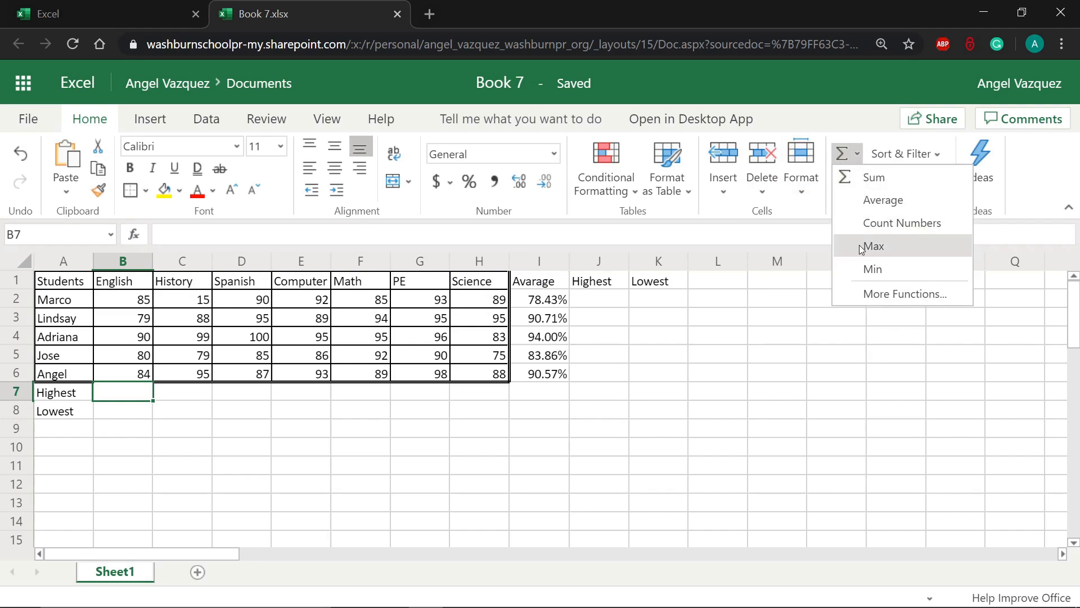
{"action": "left_click", "coordinate": [894, 256]}
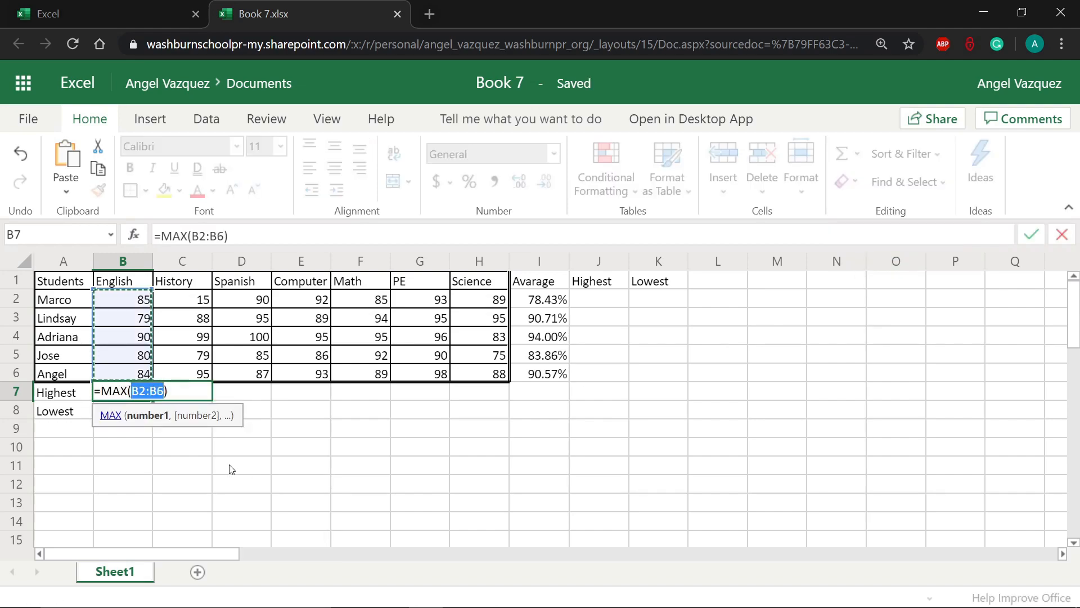
{"action": "left_click", "coordinate": [133, 303]}
{"action": "left_click_drag", "start_coordinate": [133, 302], "coordinate": [135, 376]}
{"action": "left_click", "coordinate": [202, 296]}
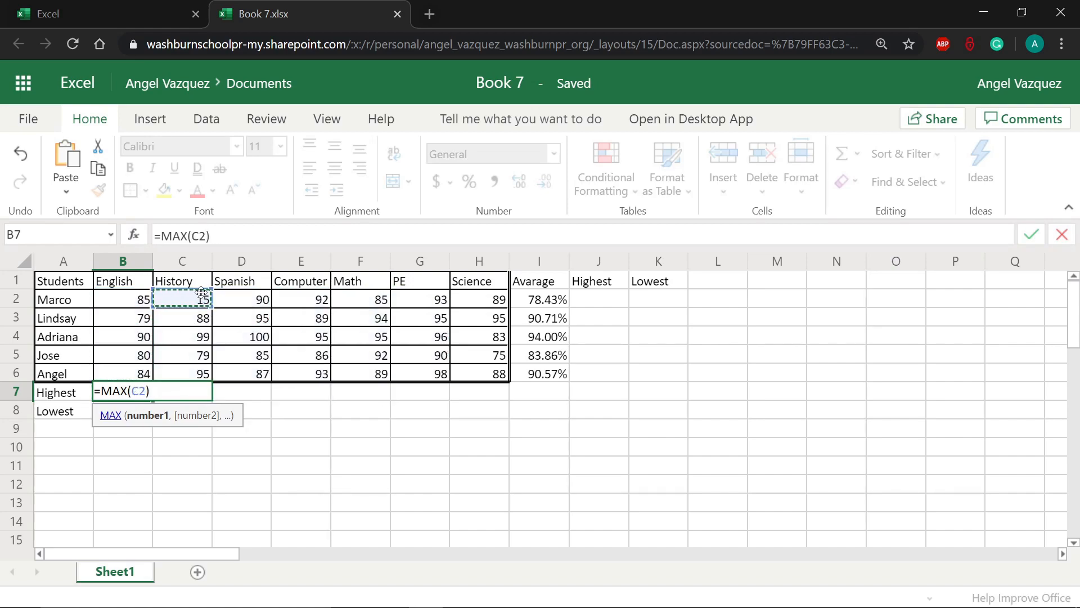
{"action": "left_click_drag", "start_coordinate": [144, 300], "coordinate": [485, 377]}
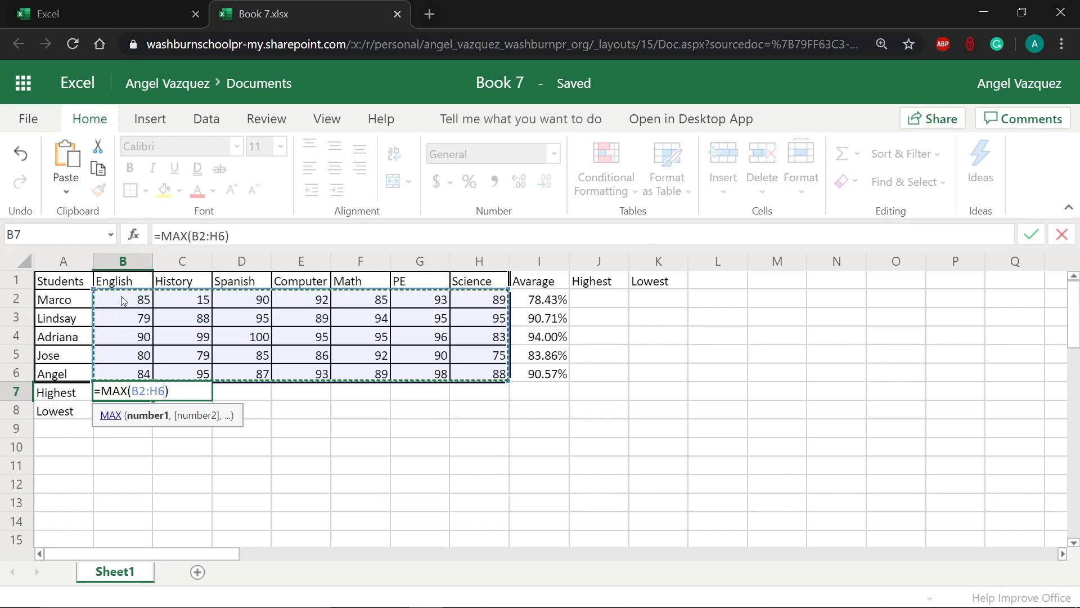
{"action": "left_click_drag", "start_coordinate": [125, 302], "coordinate": [117, 371]}
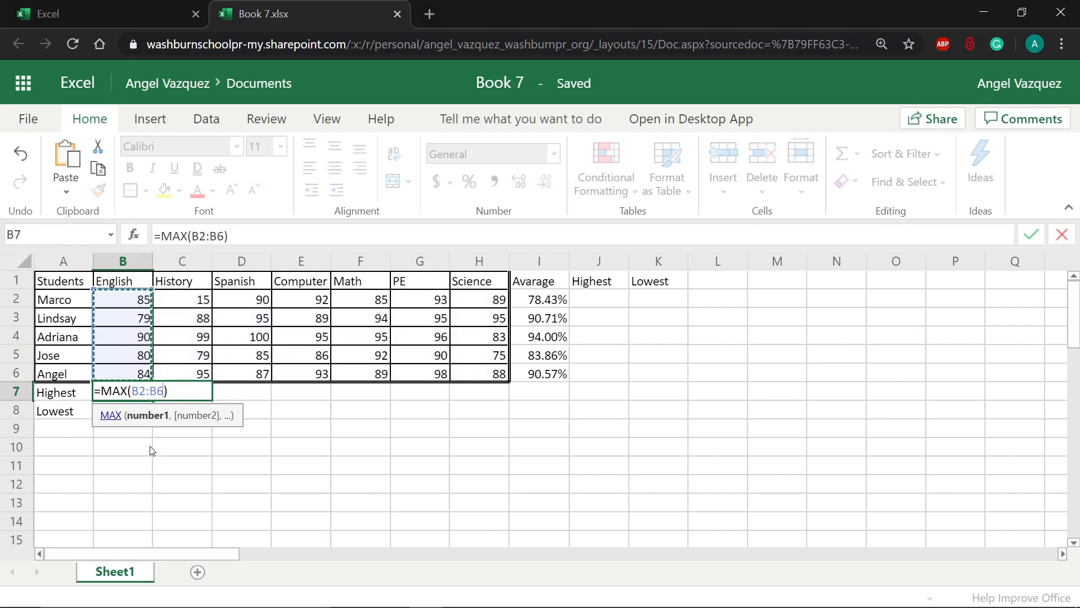
{"action": "double_click", "coordinate": [105, 392]}
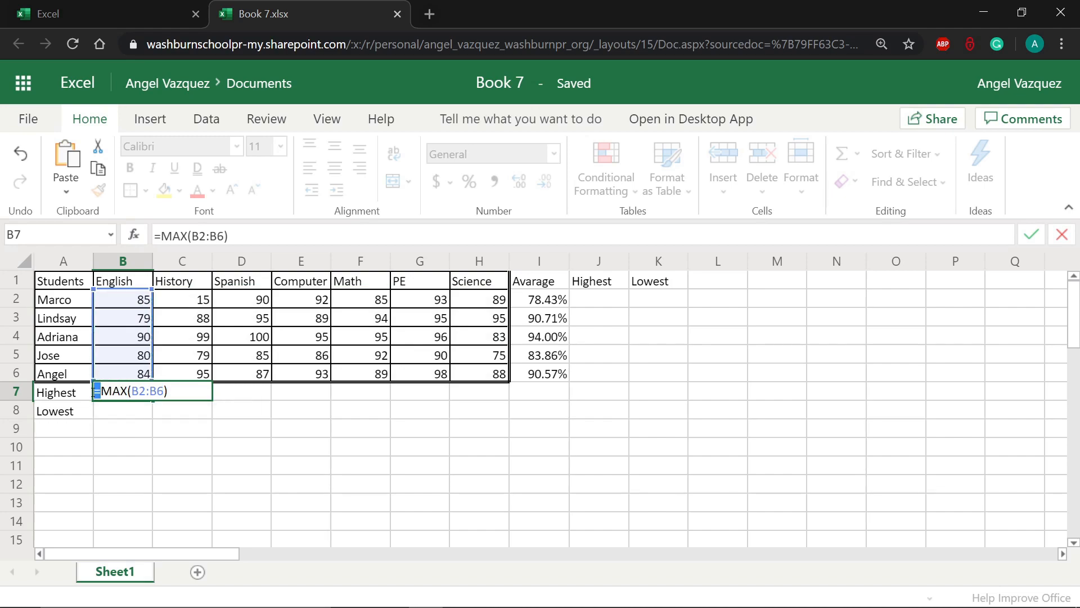
{"action": "triple_click", "coordinate": [94, 392]}
{"action": "key", "text": "Return"}
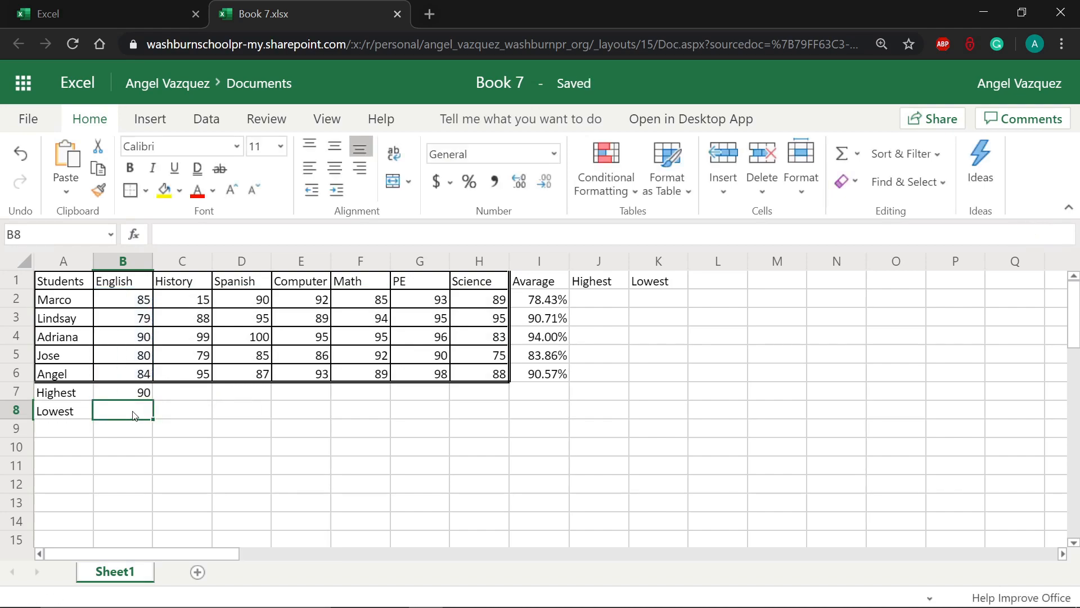
Calculate the lowest English grade in B8 with the Min function over the range B2:B7
{"action": "left_click", "coordinate": [176, 428]}
{"action": "left_click", "coordinate": [123, 415]}
{"action": "left_click", "coordinate": [857, 154]}
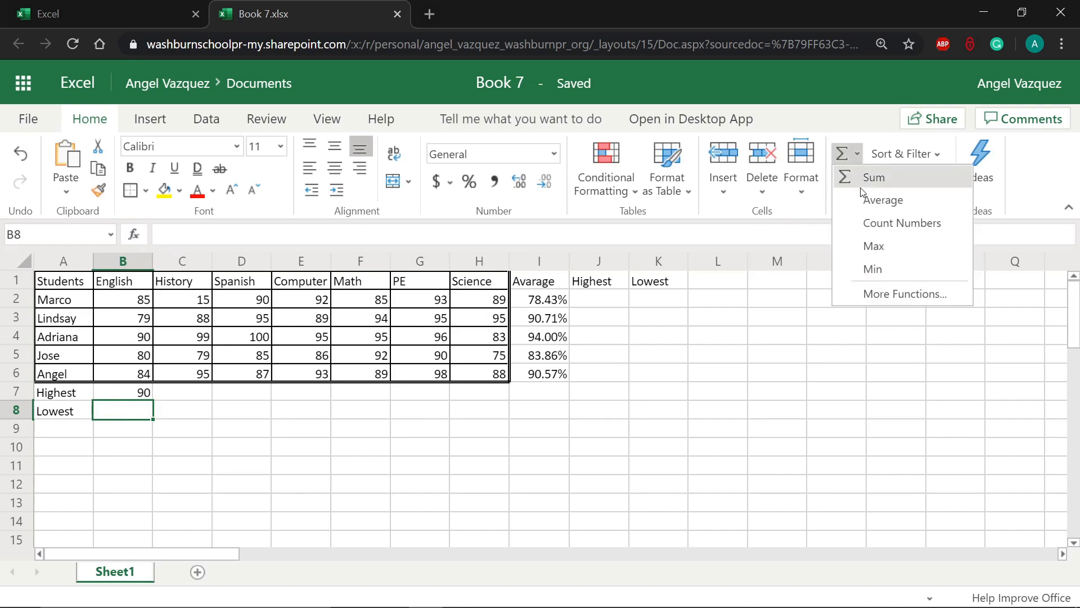
{"action": "left_click", "coordinate": [872, 269]}
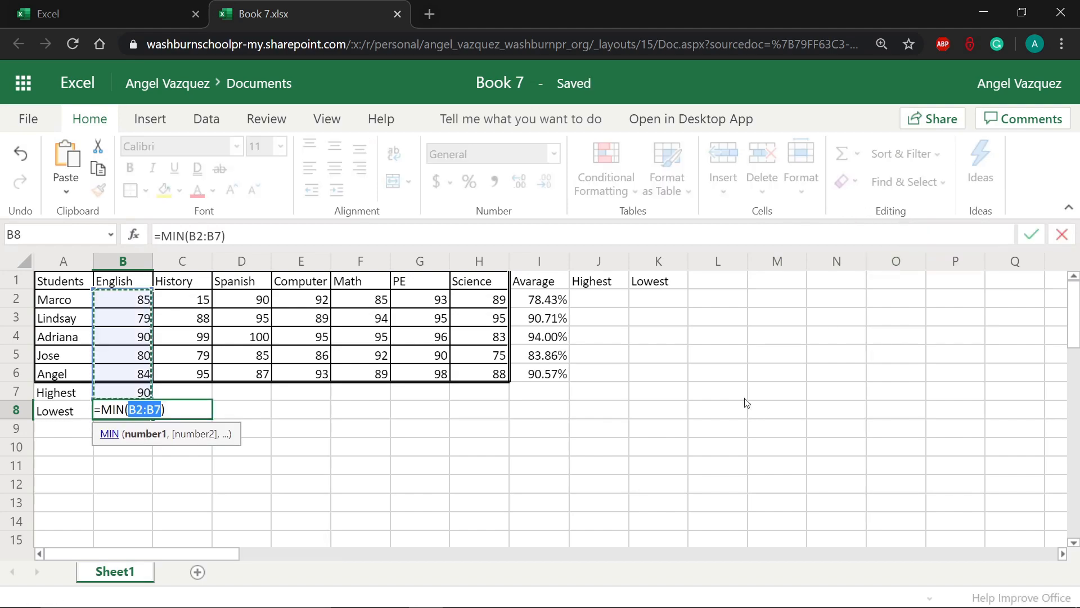
{"action": "key", "text": "Return"}
{"action": "left_click", "coordinate": [141, 414]}
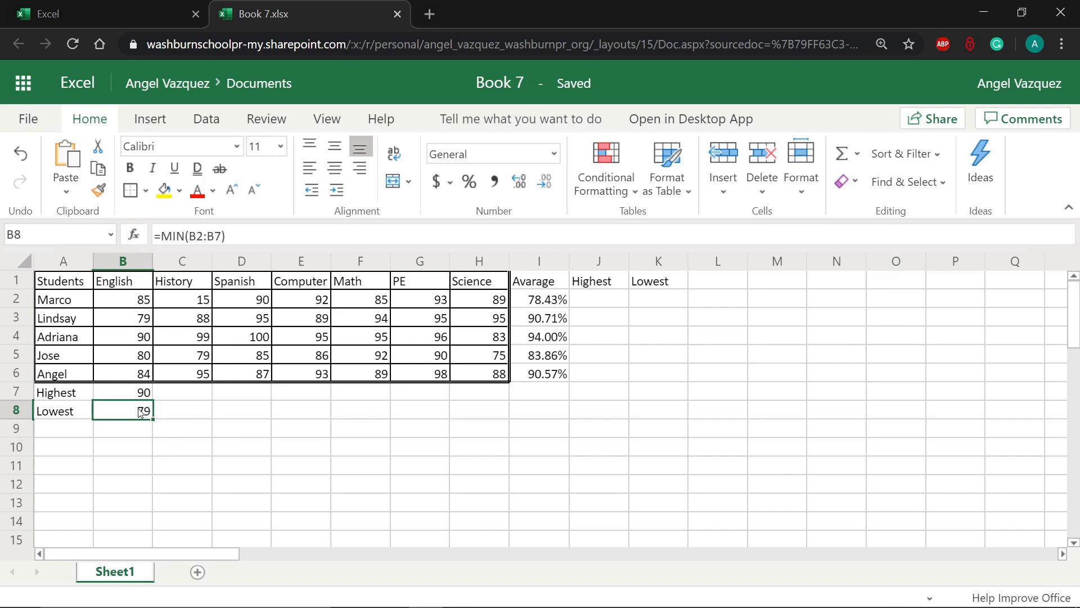
Review the formulas in B7 and B8, the empty result cells J2, K2 and C7, and the grades they should cover
{"action": "left_click", "coordinate": [136, 395]}
{"action": "left_click", "coordinate": [125, 417]}
{"action": "left_click", "coordinate": [125, 400]}
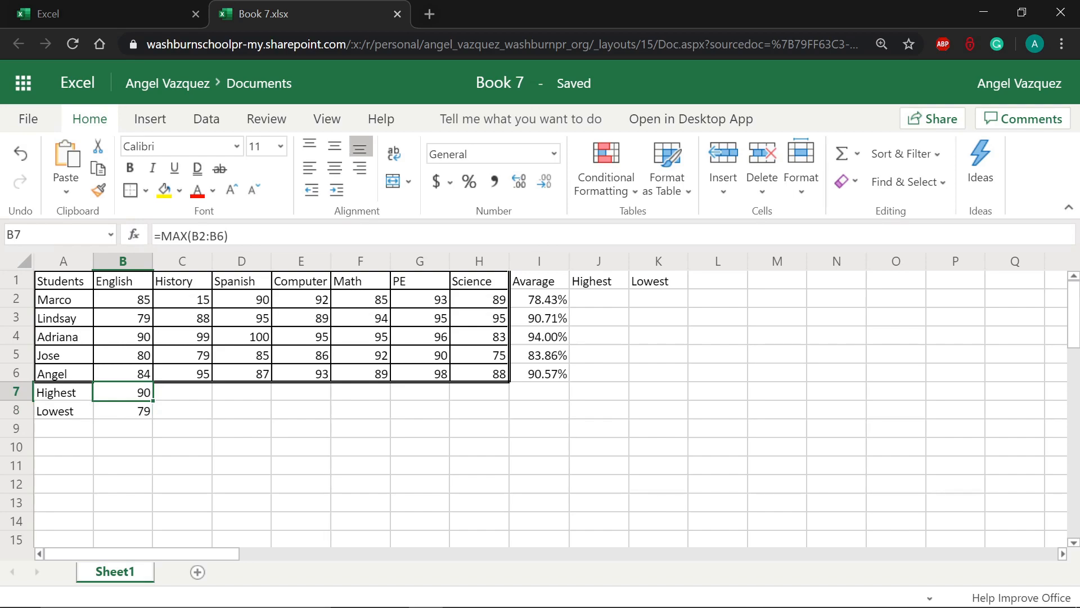
{"action": "left_click", "coordinate": [611, 303]}
{"action": "left_click", "coordinate": [652, 302]}
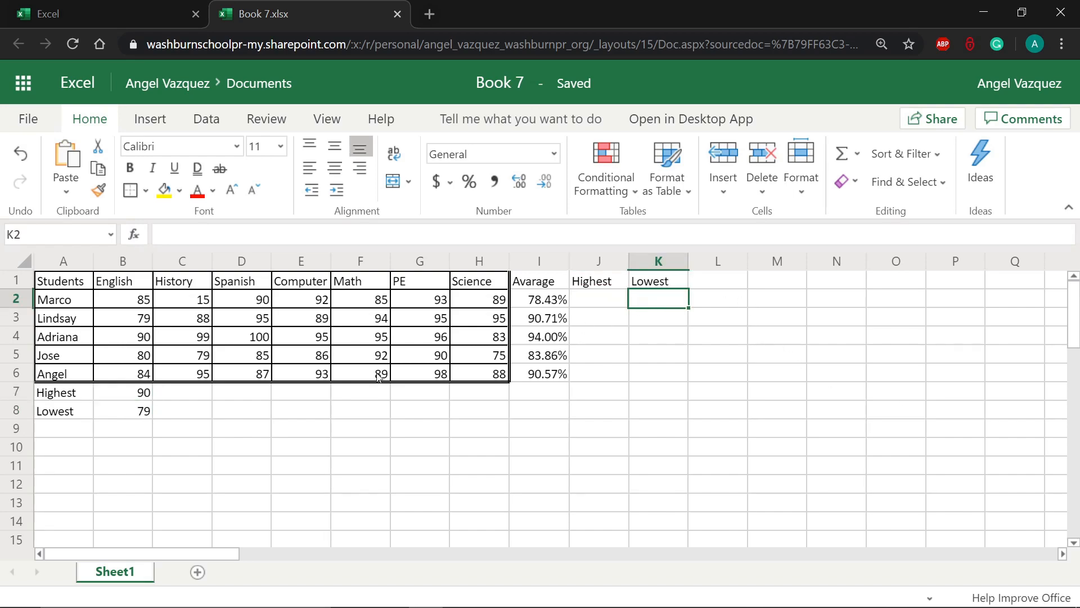
{"action": "left_click_drag", "start_coordinate": [128, 299], "coordinate": [501, 301]}
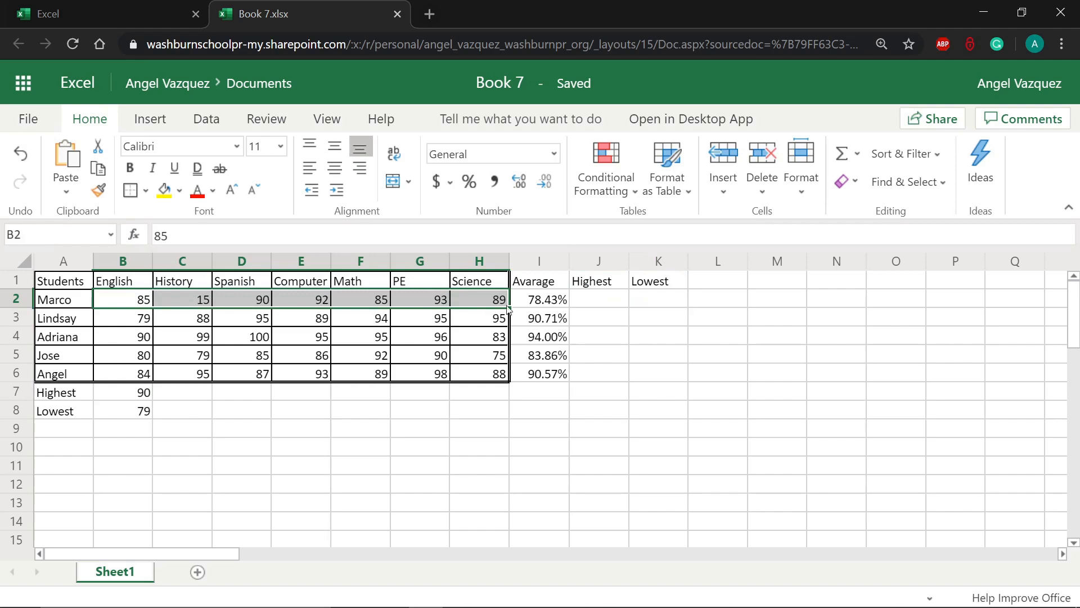
{"action": "left_click", "coordinate": [175, 400]}
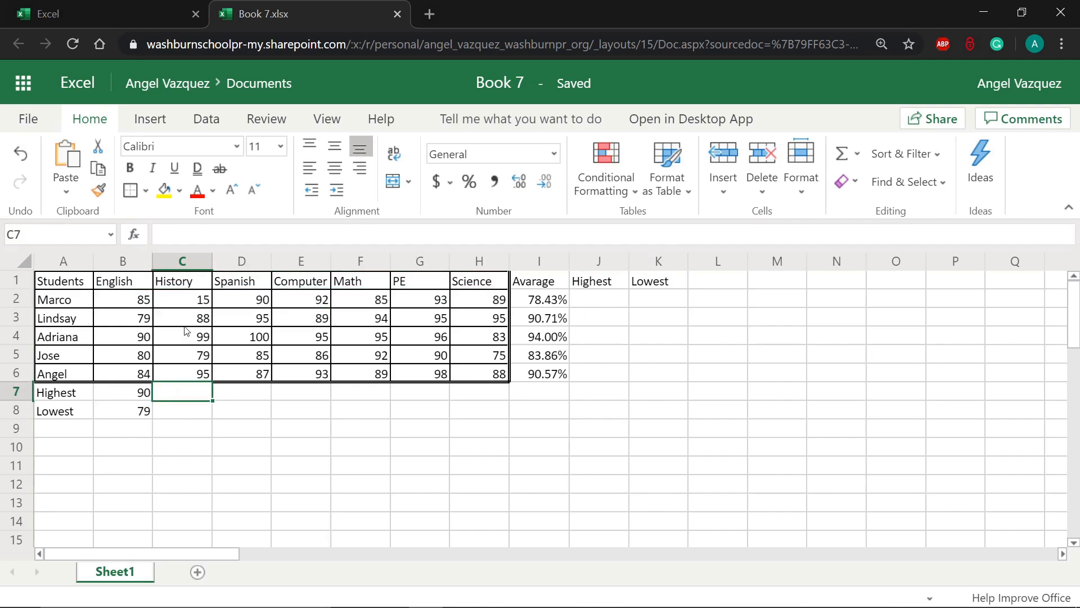
{"action": "left_click_drag", "start_coordinate": [190, 304], "coordinate": [193, 366]}
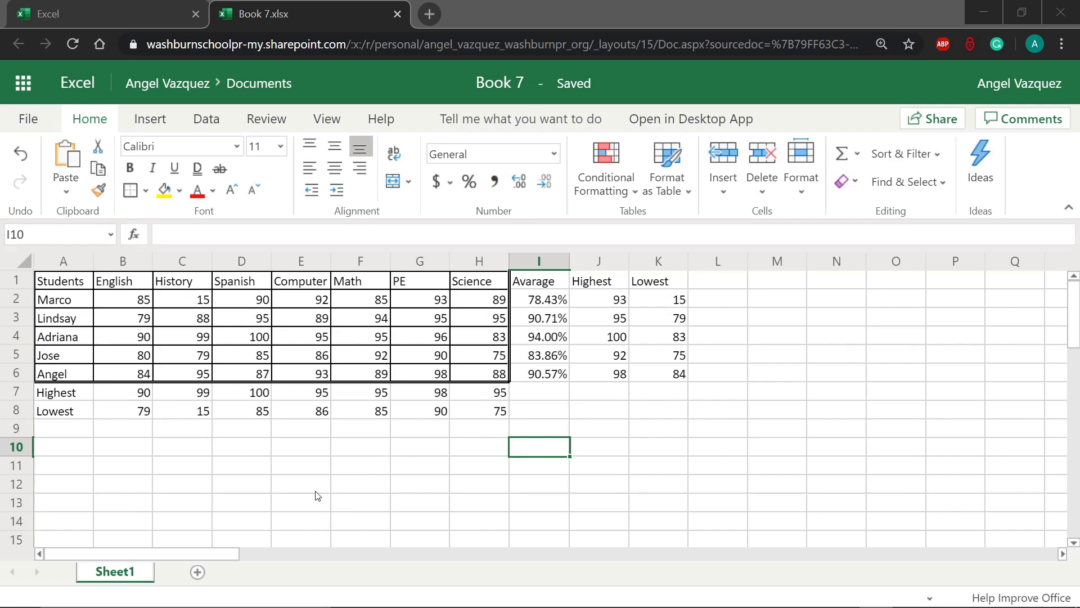
Fill the header row A1:H1 with a light gold theme color
{"action": "left_click_drag", "start_coordinate": [81, 396], "coordinate": [478, 406]}
{"action": "left_click_drag", "start_coordinate": [91, 282], "coordinate": [477, 378]}
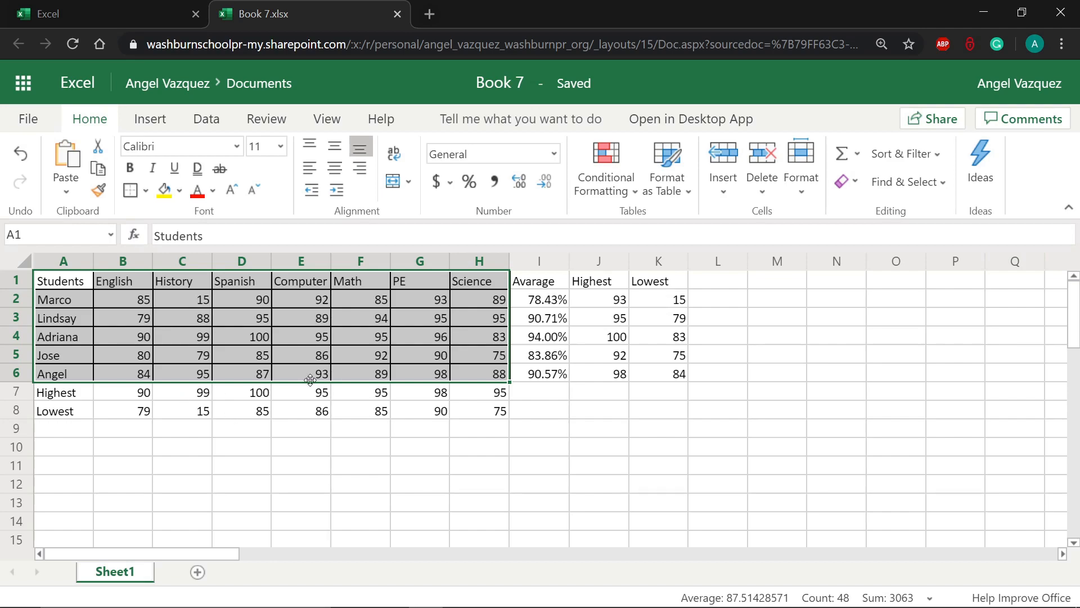
{"action": "left_click_drag", "start_coordinate": [67, 284], "coordinate": [483, 287]}
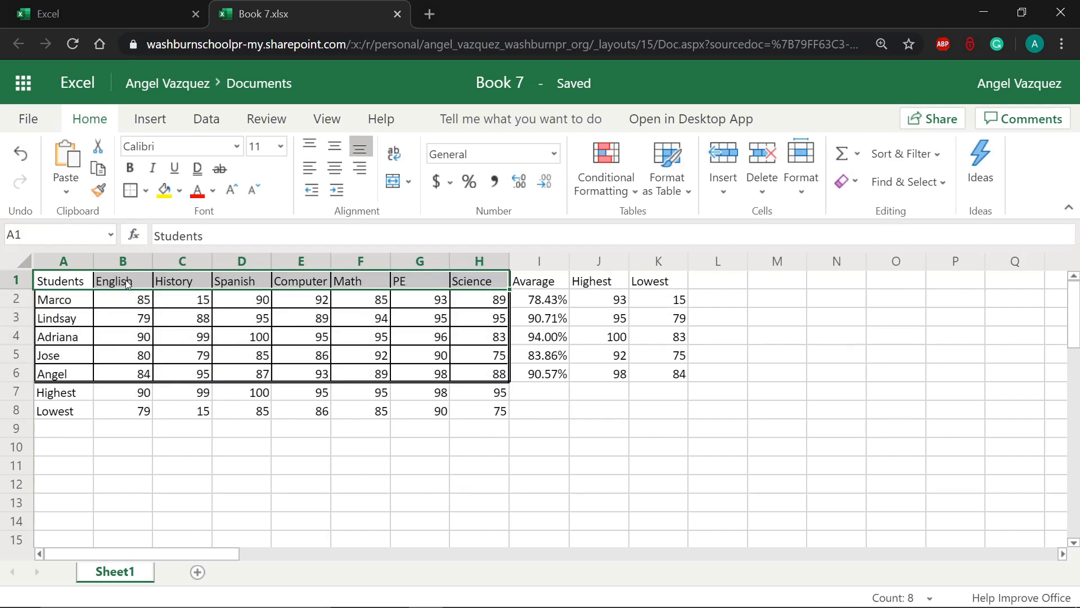
{"action": "left_click", "coordinate": [180, 192]}
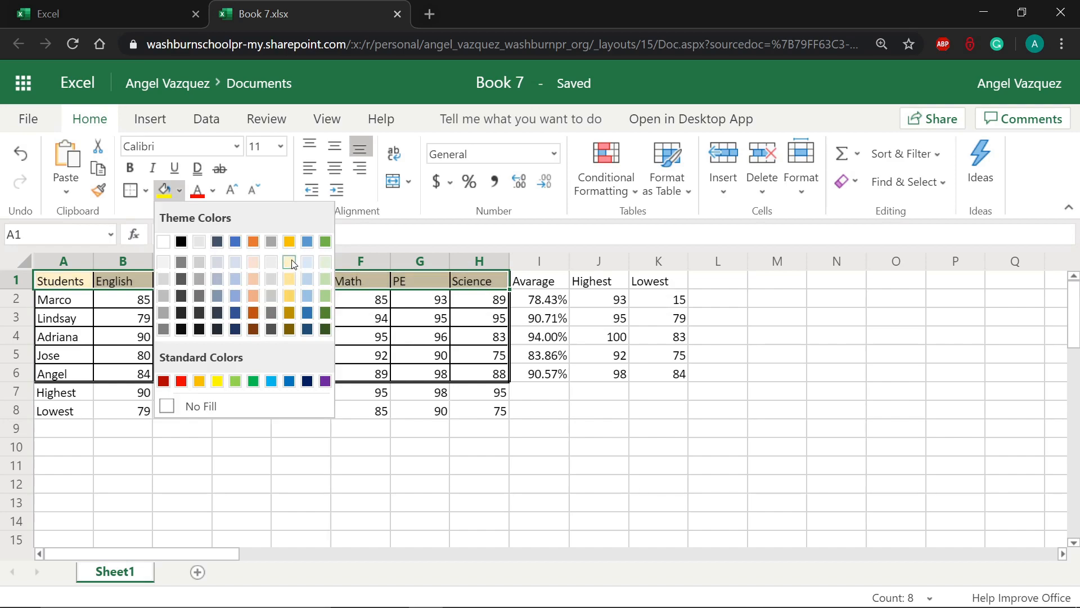
{"action": "left_click", "coordinate": [290, 279]}
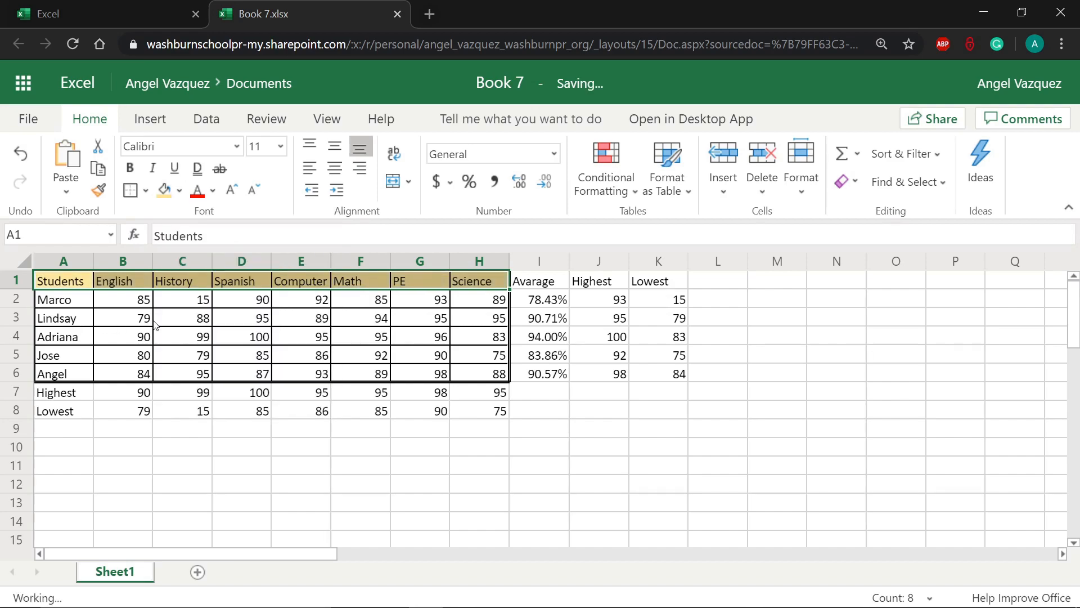
{"action": "left_click", "coordinate": [184, 316]}
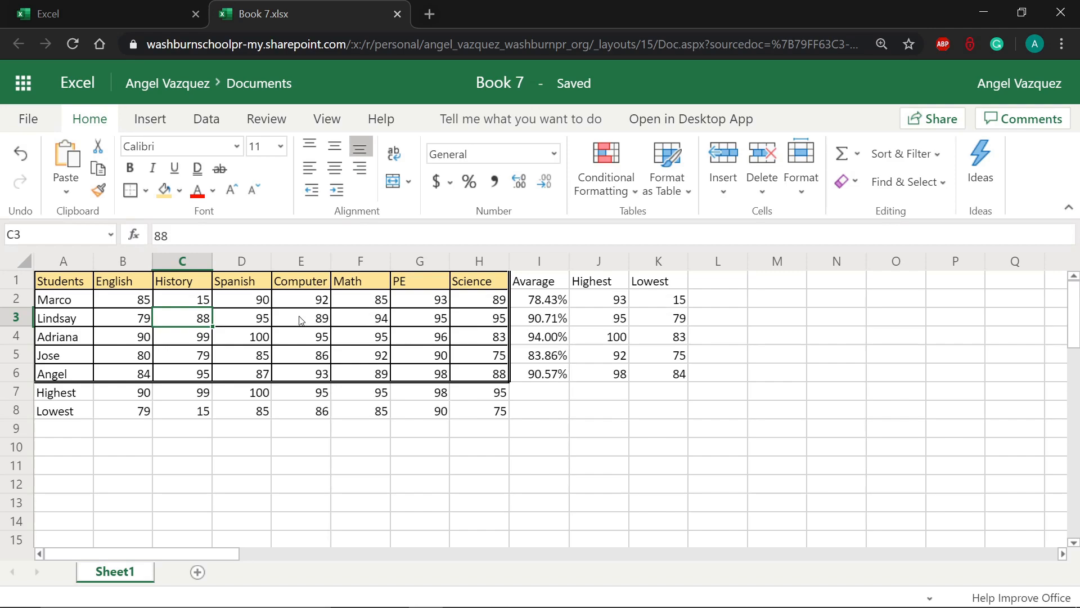
Try a dark orange-brown font color on the grade in E2, and set it back to Automatic
{"action": "left_click", "coordinate": [304, 302]}
{"action": "left_click", "coordinate": [213, 190]}
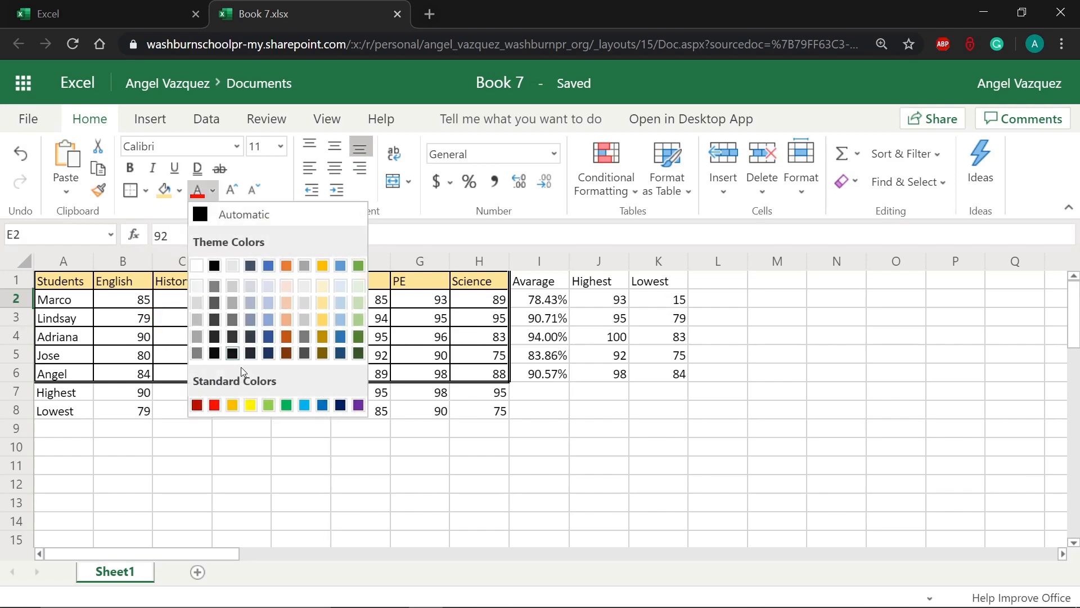
{"action": "left_click", "coordinate": [286, 352]}
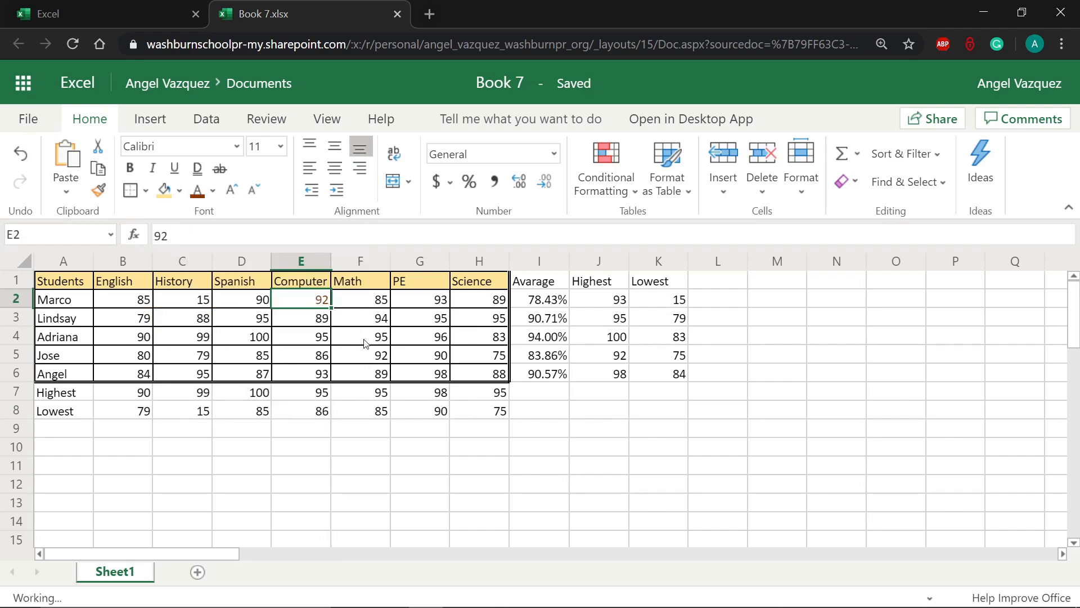
{"action": "left_click", "coordinate": [214, 191]}
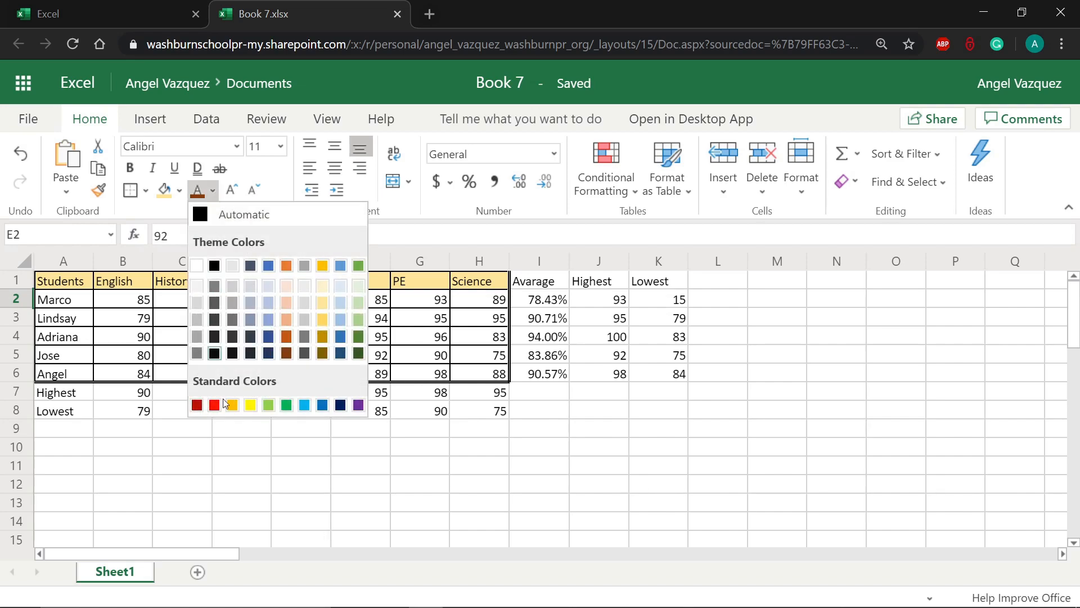
{"action": "left_click", "coordinate": [207, 218]}
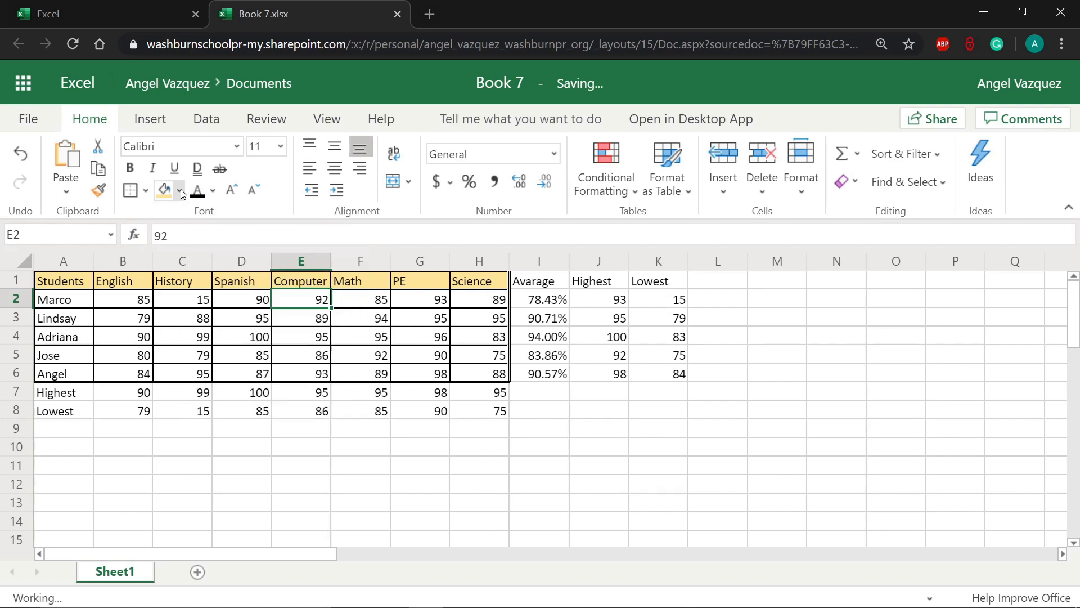
Try a dark orange-brown fill with a white font on the grade cell E2
{"action": "left_click", "coordinate": [181, 189]}
{"action": "left_click", "coordinate": [256, 336]}
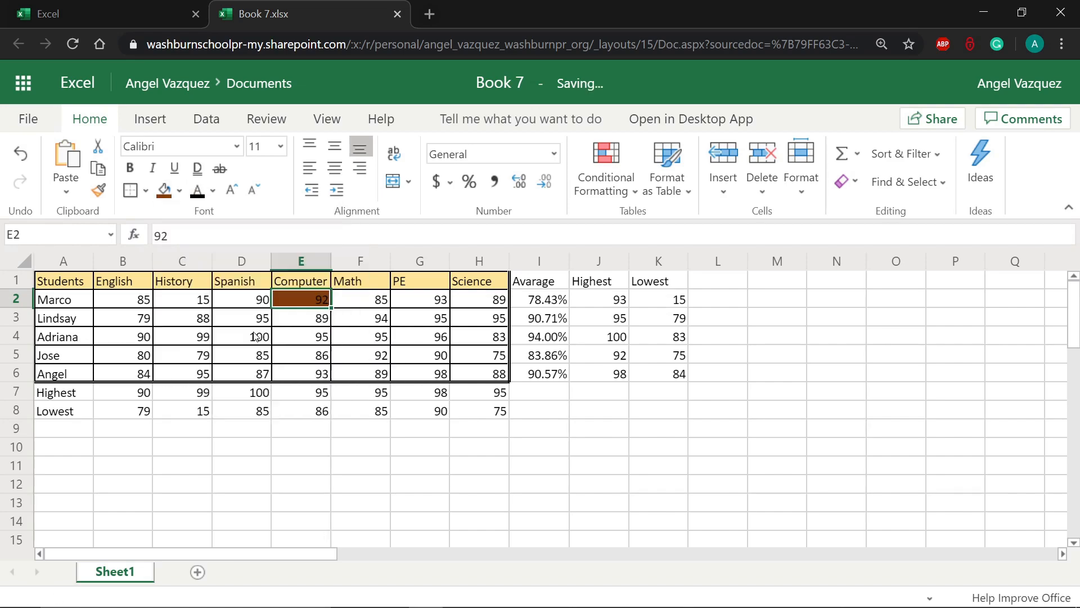
{"action": "left_click", "coordinate": [349, 319]}
{"action": "left_click", "coordinate": [313, 305]}
{"action": "left_click", "coordinate": [304, 321]}
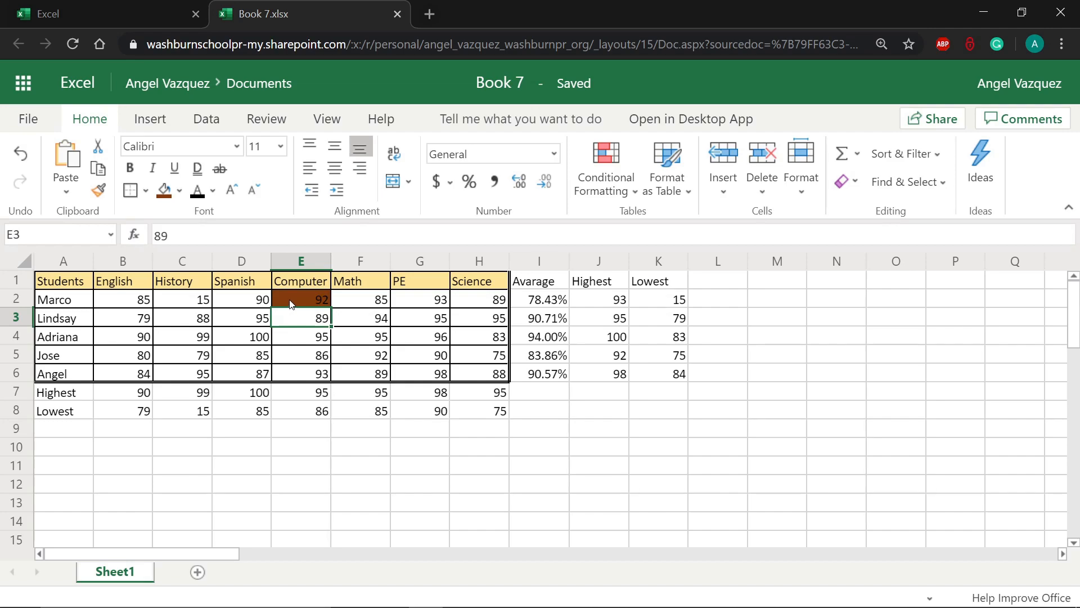
{"action": "left_click", "coordinate": [291, 304]}
{"action": "left_click", "coordinate": [213, 190]}
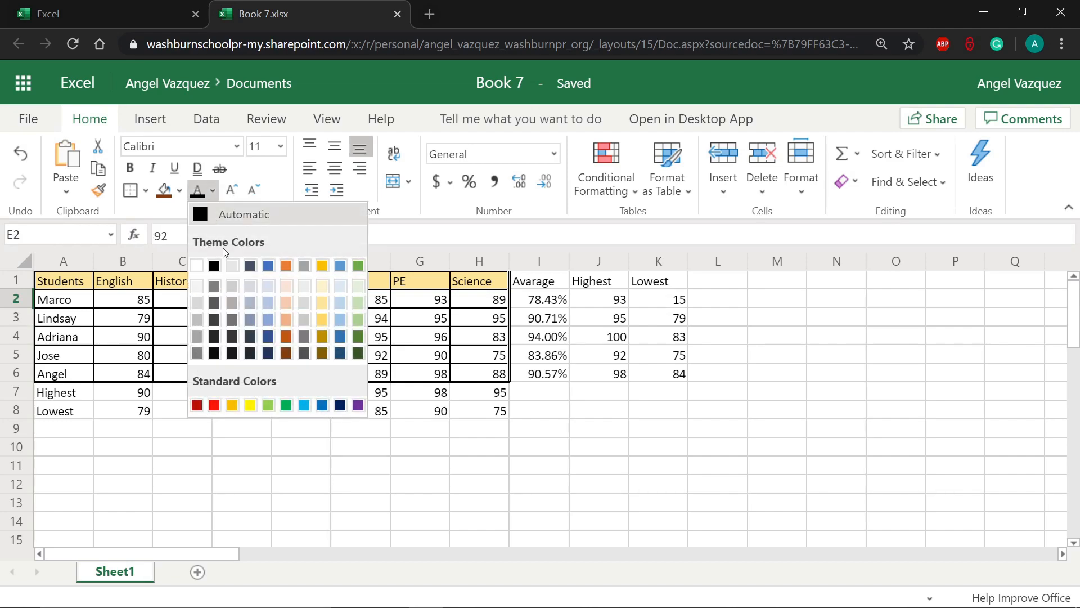
{"action": "left_click", "coordinate": [197, 265]}
{"action": "left_click", "coordinate": [479, 392]}
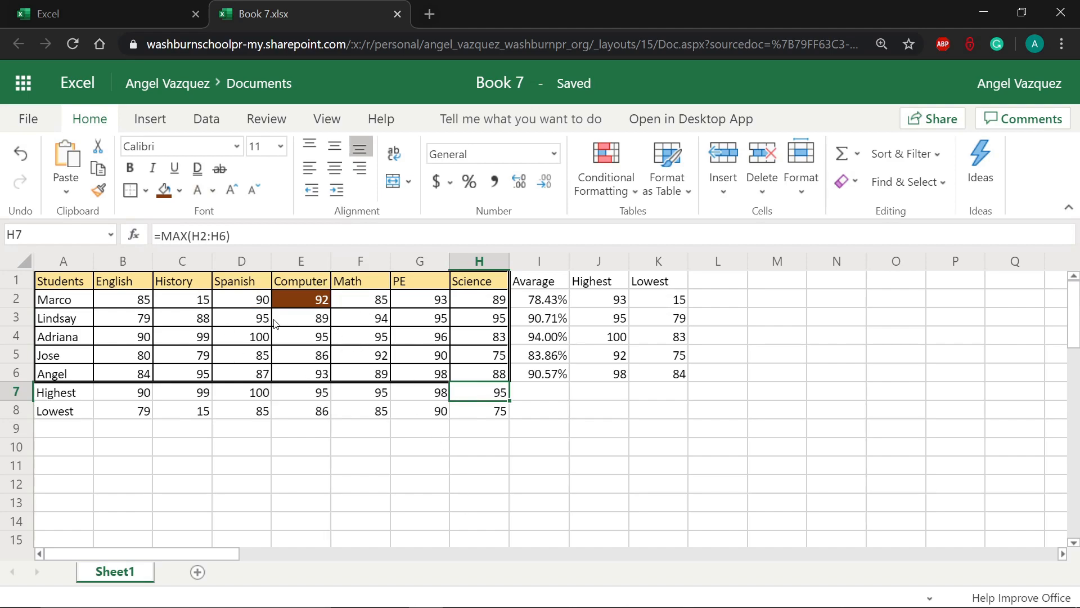
Remove the fill from E2 and reset its font color to Automatic
{"action": "left_click", "coordinate": [287, 307]}
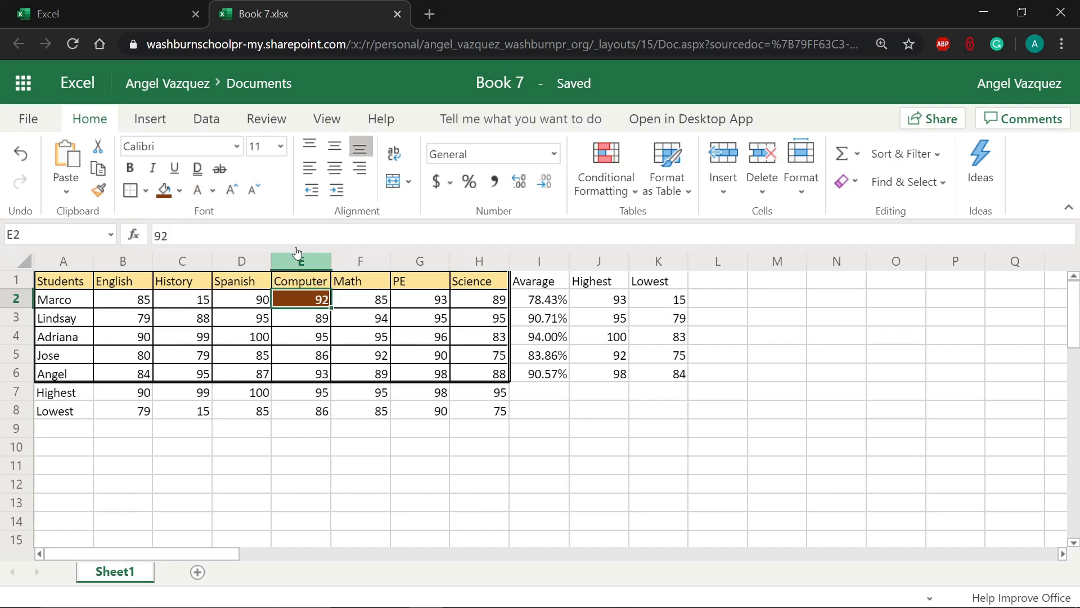
{"action": "left_click", "coordinate": [181, 189]}
{"action": "left_click", "coordinate": [200, 407]}
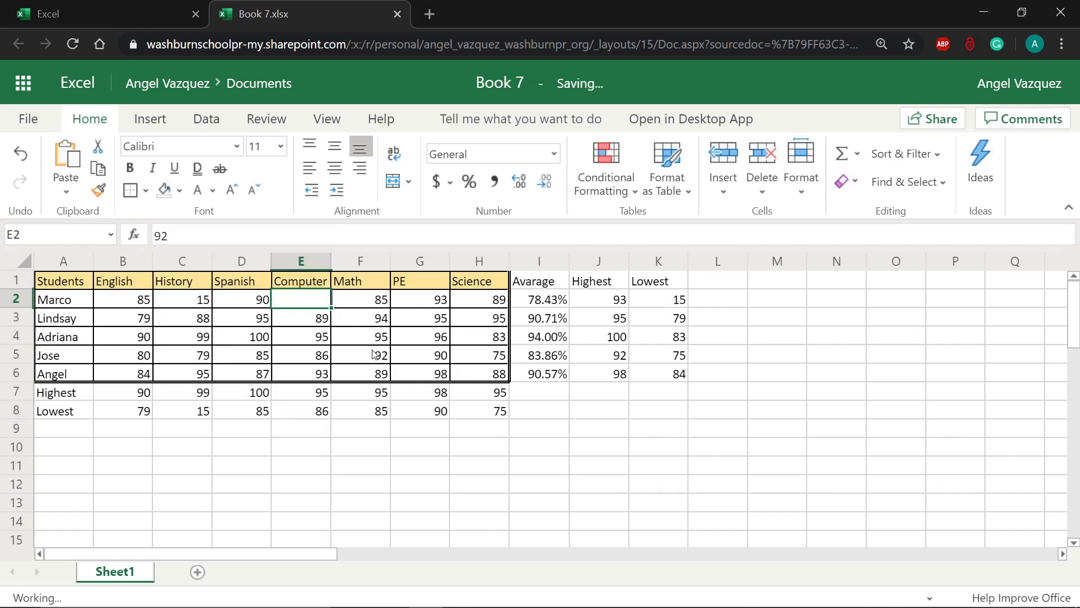
{"action": "left_click", "coordinate": [212, 191]}
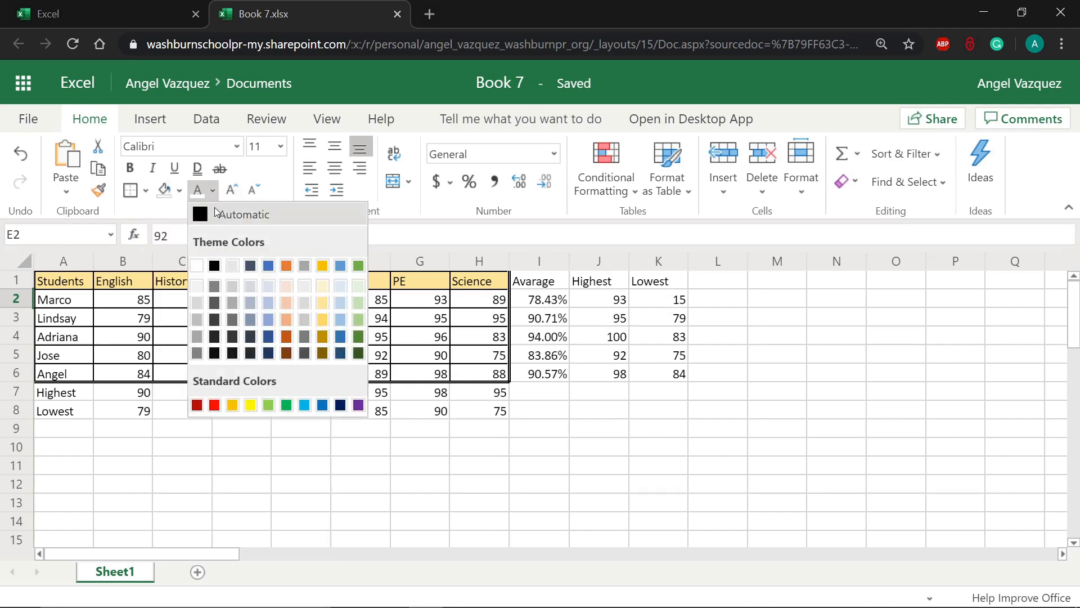
{"action": "left_click", "coordinate": [214, 209]}
{"action": "left_click", "coordinate": [428, 392]}
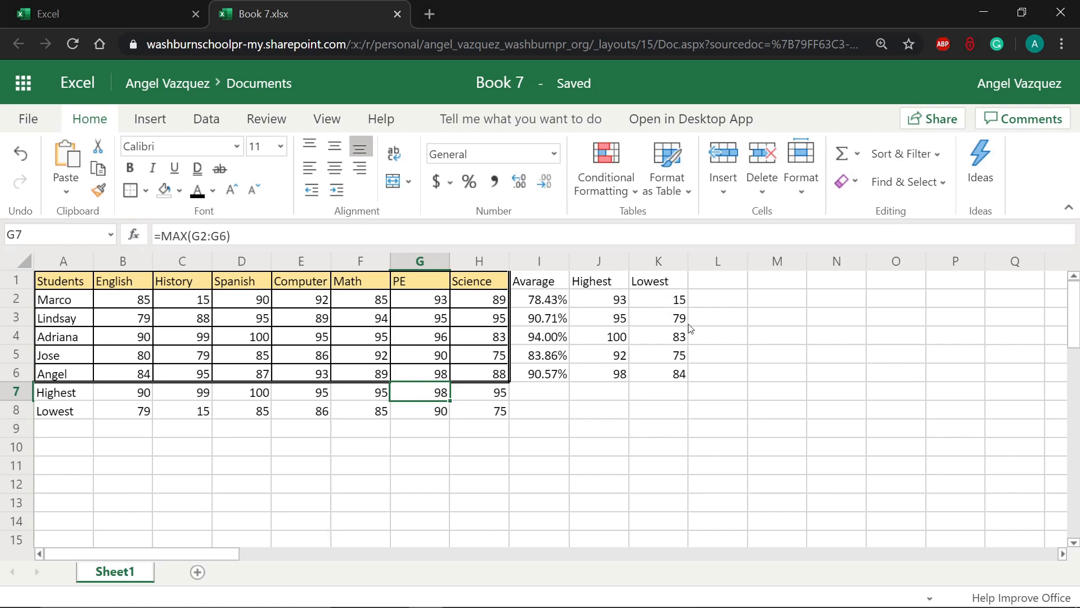
{"action": "left_click_drag", "start_coordinate": [667, 281], "coordinate": [57, 382]}
{"action": "left_click", "coordinate": [164, 450]}
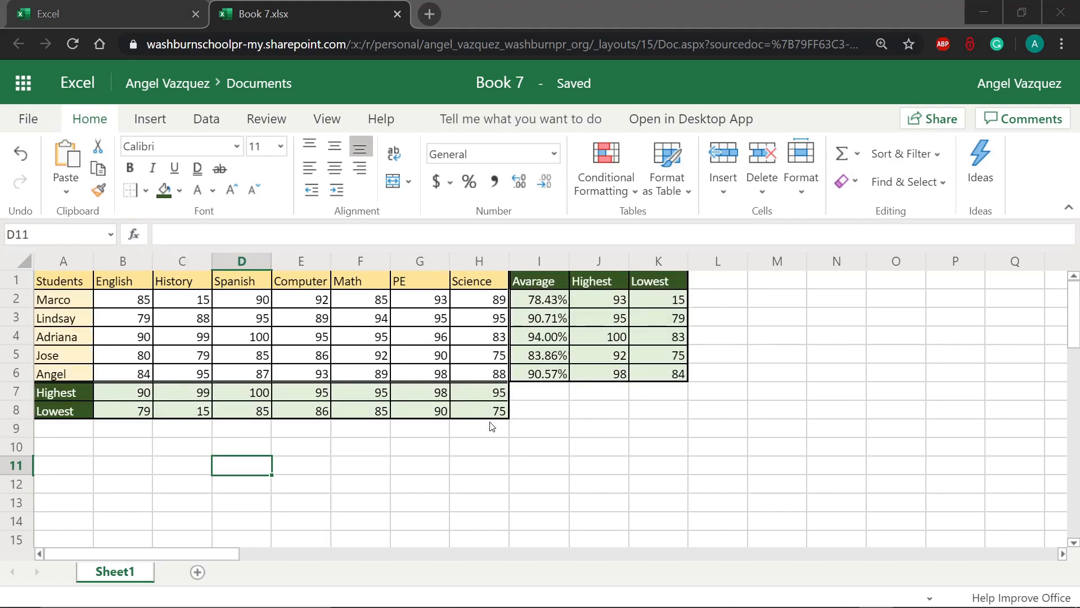
{"action": "left_click_drag", "start_coordinate": [72, 289], "coordinate": [654, 412]}
{"action": "left_click", "coordinate": [479, 447]}
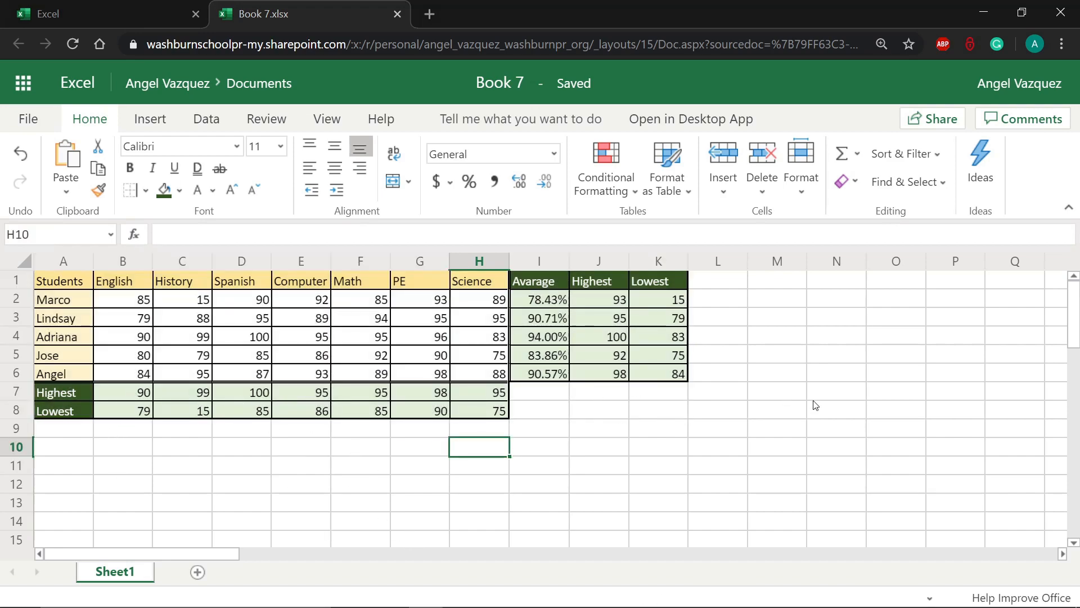
{"action": "left_click_drag", "start_coordinate": [73, 279], "coordinate": [484, 372]}
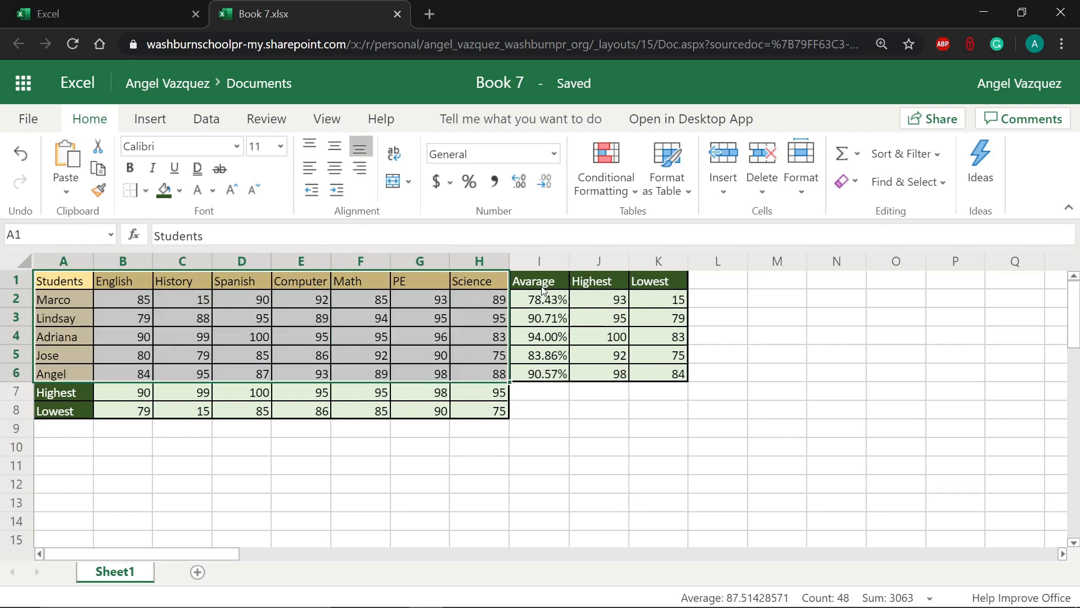
{"action": "left_click_drag", "start_coordinate": [543, 284], "coordinate": [540, 355]}
{"action": "left_click_drag", "start_coordinate": [613, 287], "coordinate": [612, 374]}
{"action": "left_click_drag", "start_coordinate": [652, 283], "coordinate": [656, 374]}
{"action": "left_click", "coordinate": [503, 445]}
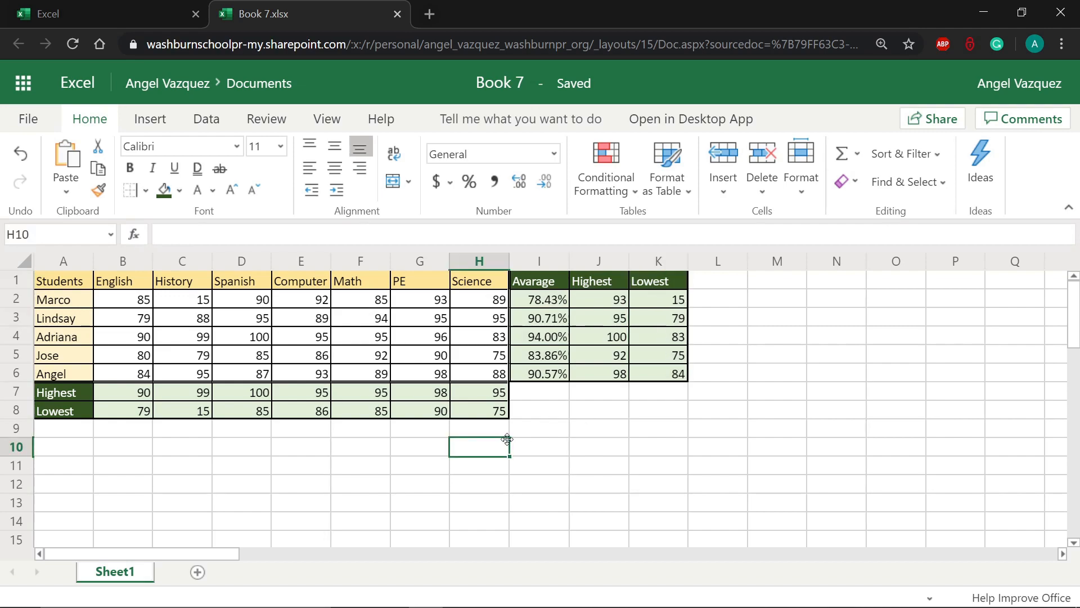
Middle-align and horizontally center the header cells A1:H1
{"action": "left_click_drag", "start_coordinate": [61, 281], "coordinate": [472, 284]}
{"action": "left_click", "coordinate": [335, 146]}
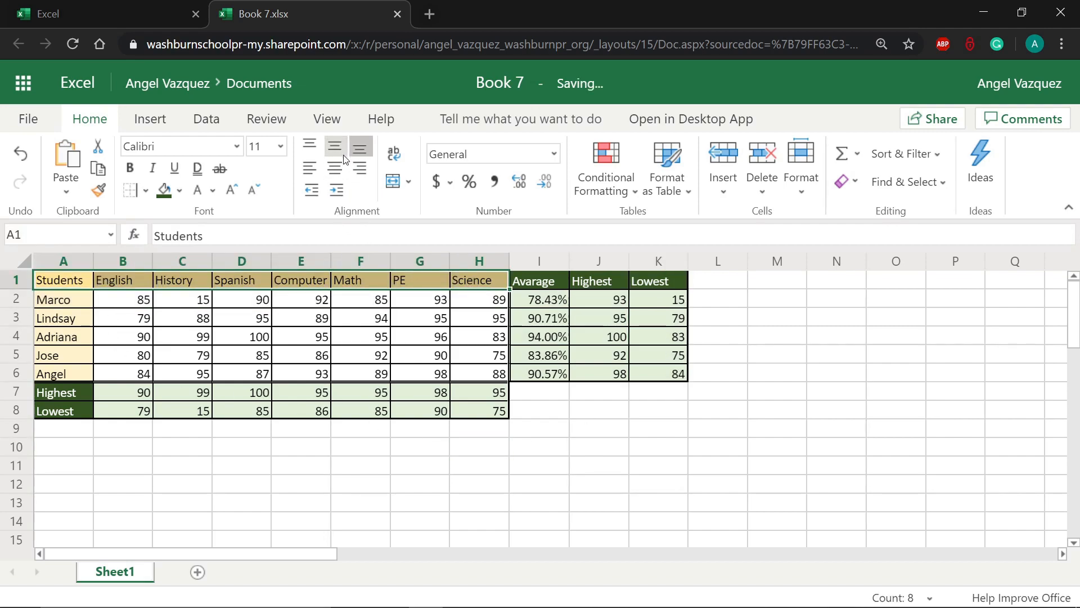
{"action": "left_click", "coordinate": [337, 167]}
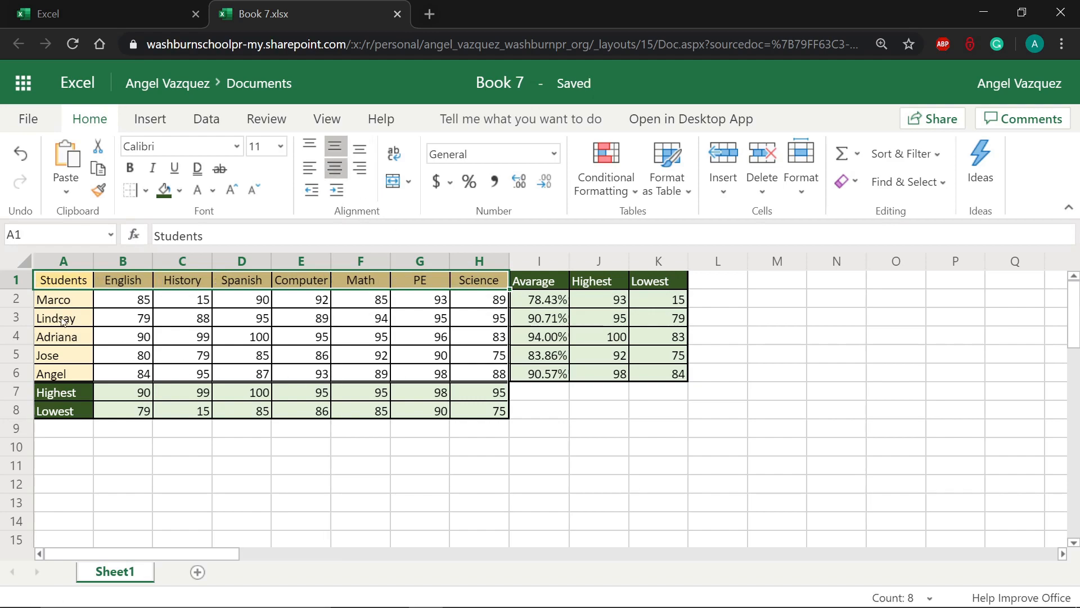
Middle-align and horizontally center the students' grades in B2:H6
{"action": "left_click_drag", "start_coordinate": [129, 302], "coordinate": [480, 372]}
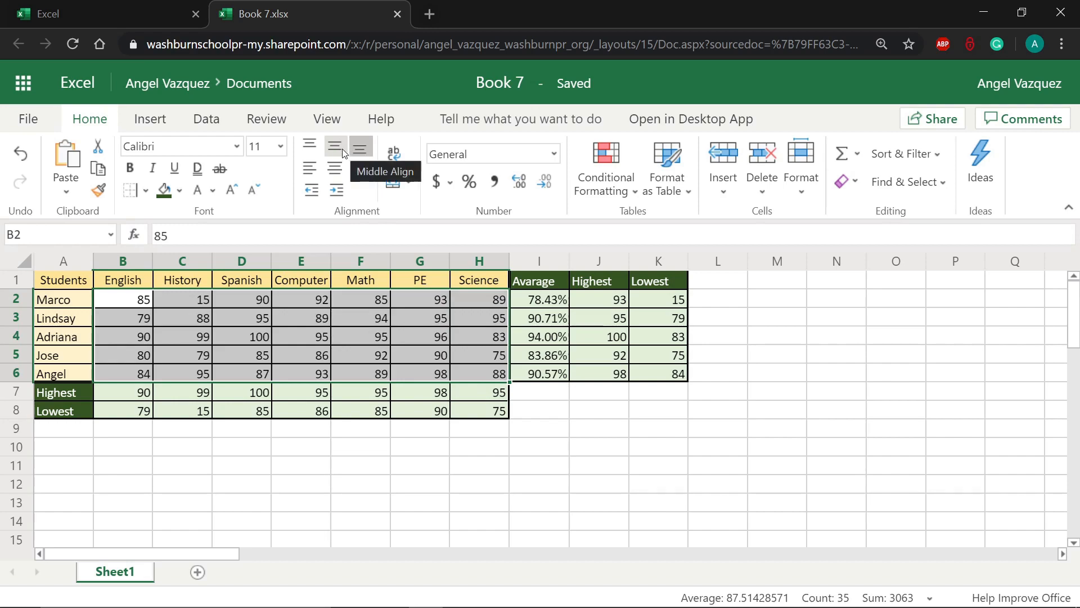
{"action": "left_click_drag", "start_coordinate": [130, 302], "coordinate": [485, 373]}
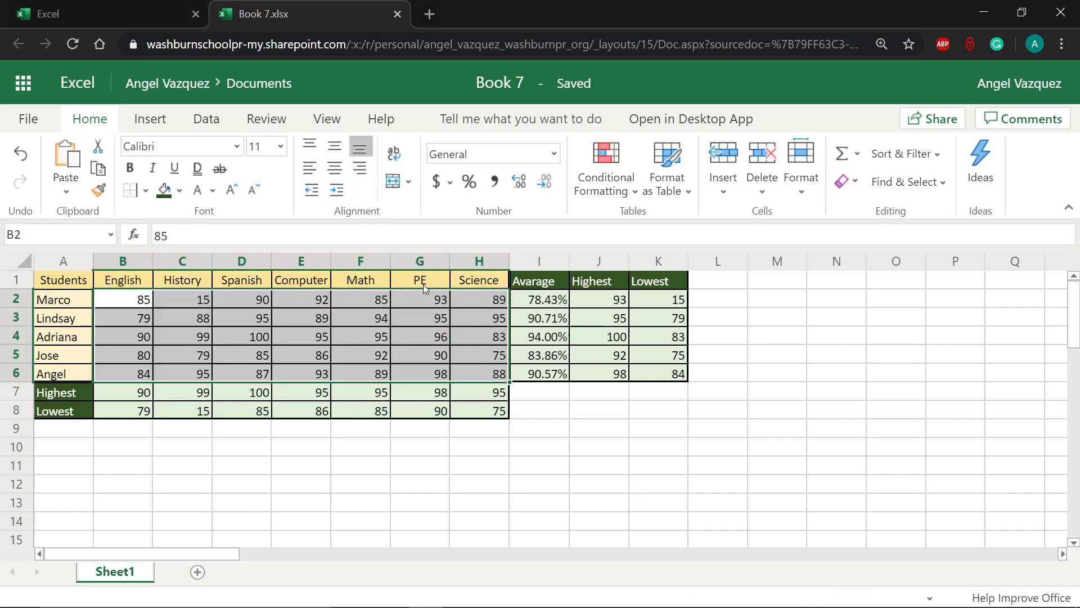
{"action": "left_click", "coordinate": [335, 148]}
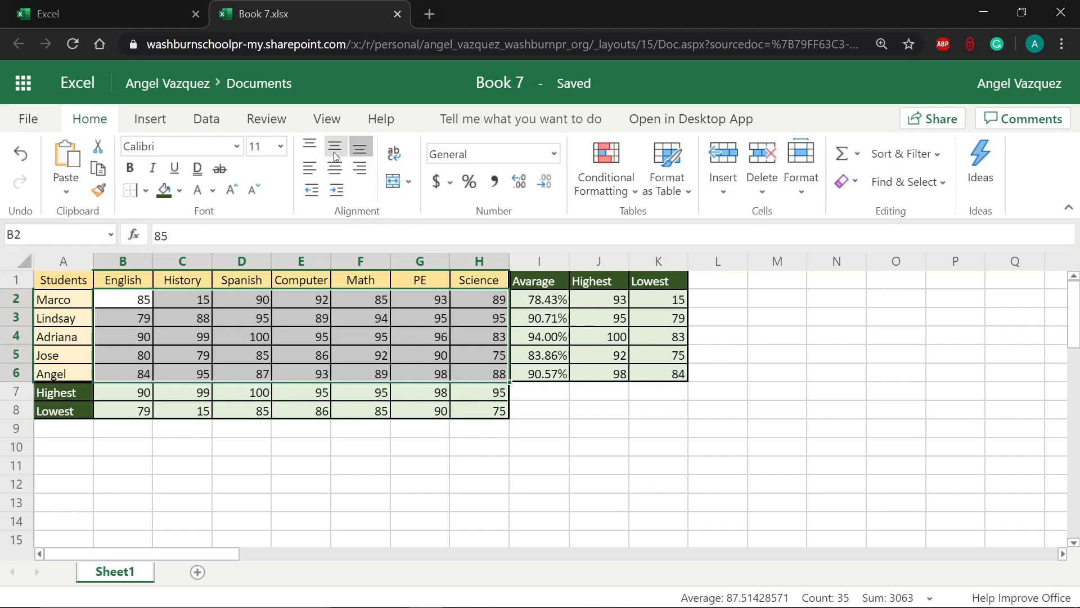
{"action": "left_click", "coordinate": [339, 170]}
{"action": "left_click", "coordinate": [417, 410]}
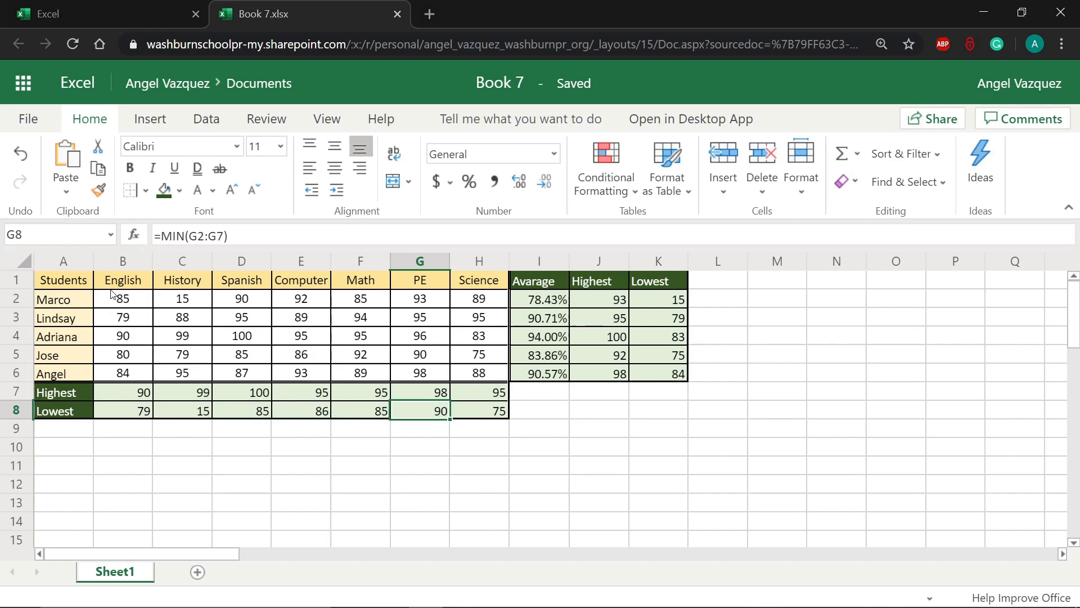
Middle-align and horizontally center the whole table A1:K8, including the averages and the highest and lowest grades
{"action": "left_click_drag", "start_coordinate": [88, 284], "coordinate": [650, 416]}
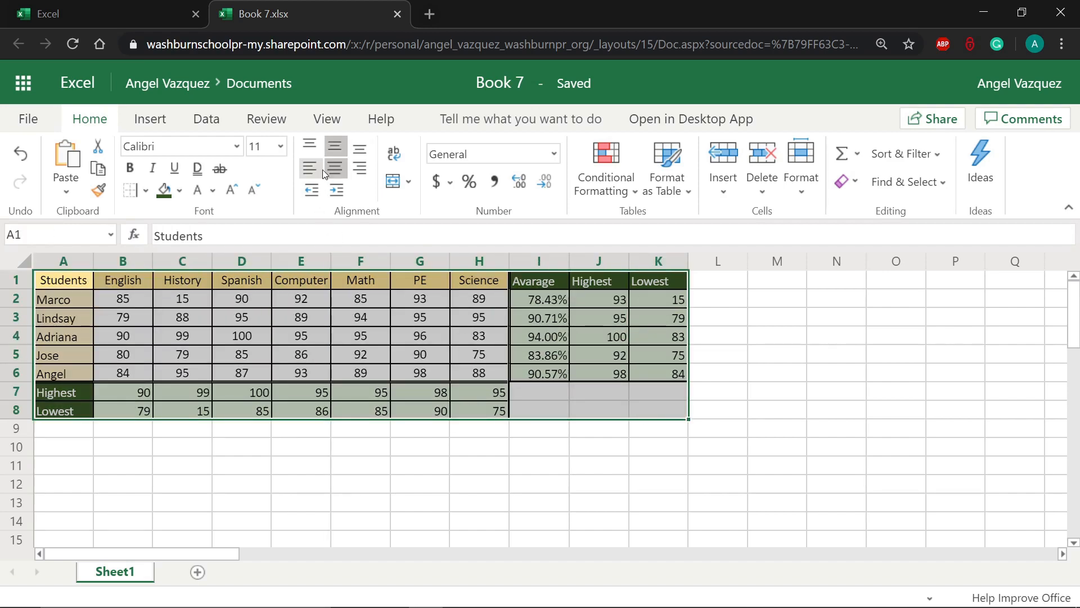
{"action": "left_click", "coordinate": [333, 147]}
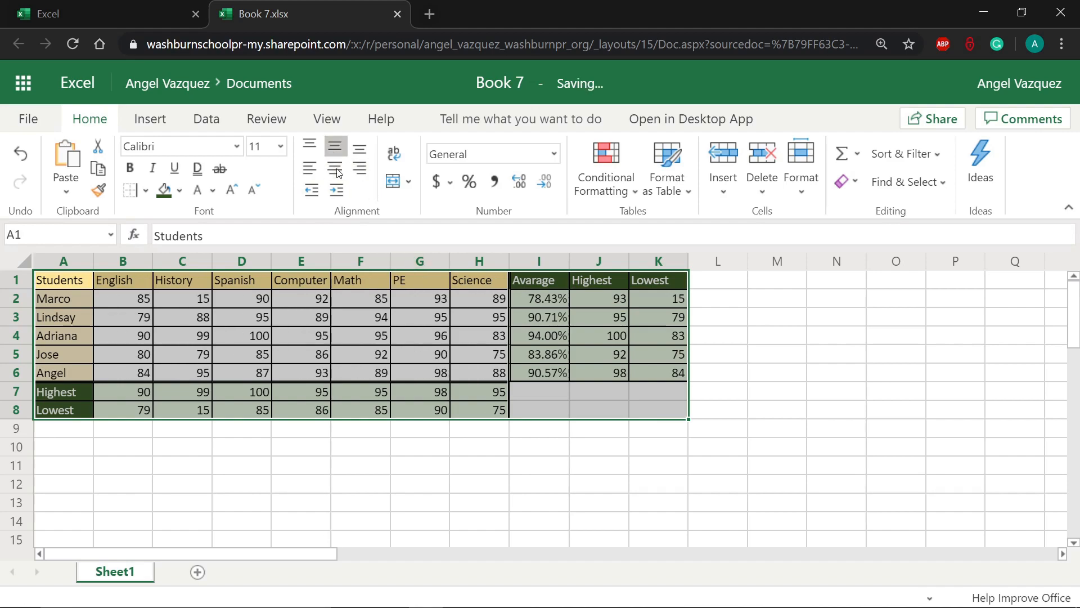
{"action": "left_click", "coordinate": [337, 170]}
{"action": "left_click", "coordinate": [632, 452]}
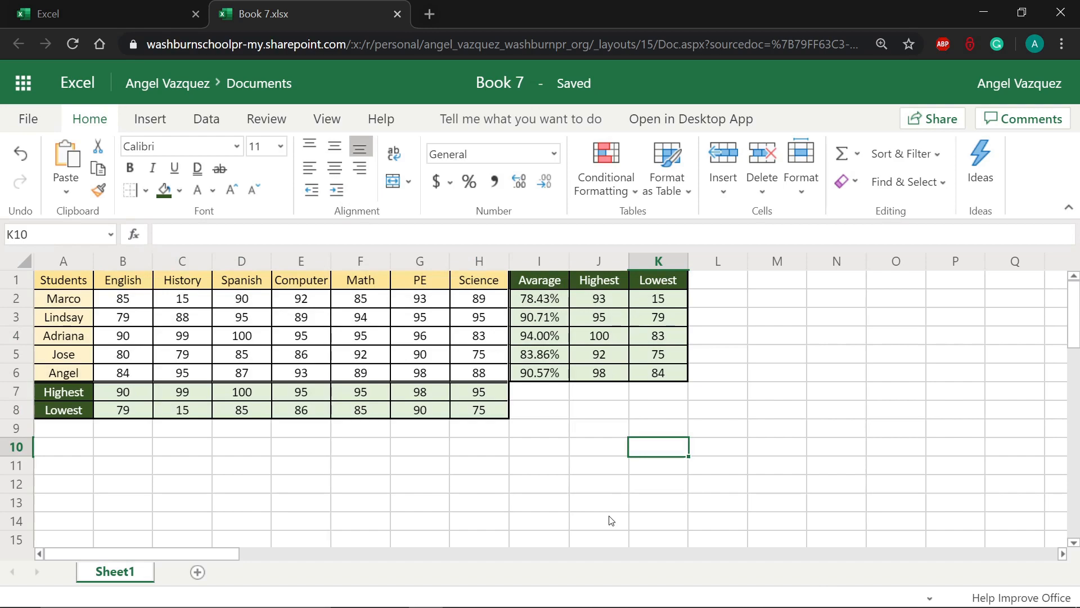
{"action": "left_click", "coordinate": [269, 436]}
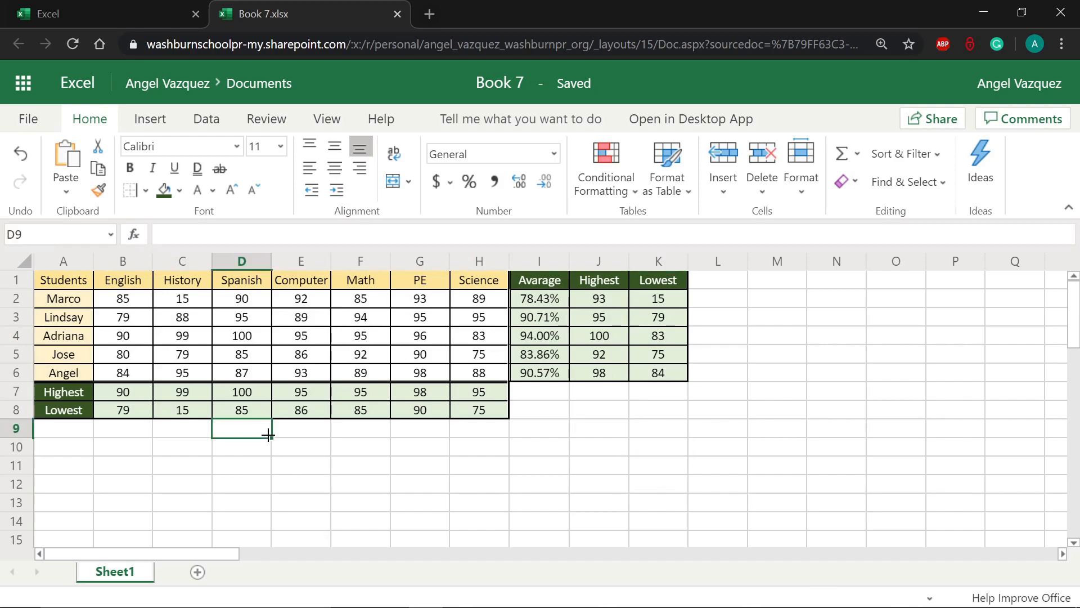
{"action": "left_click", "coordinate": [318, 470]}
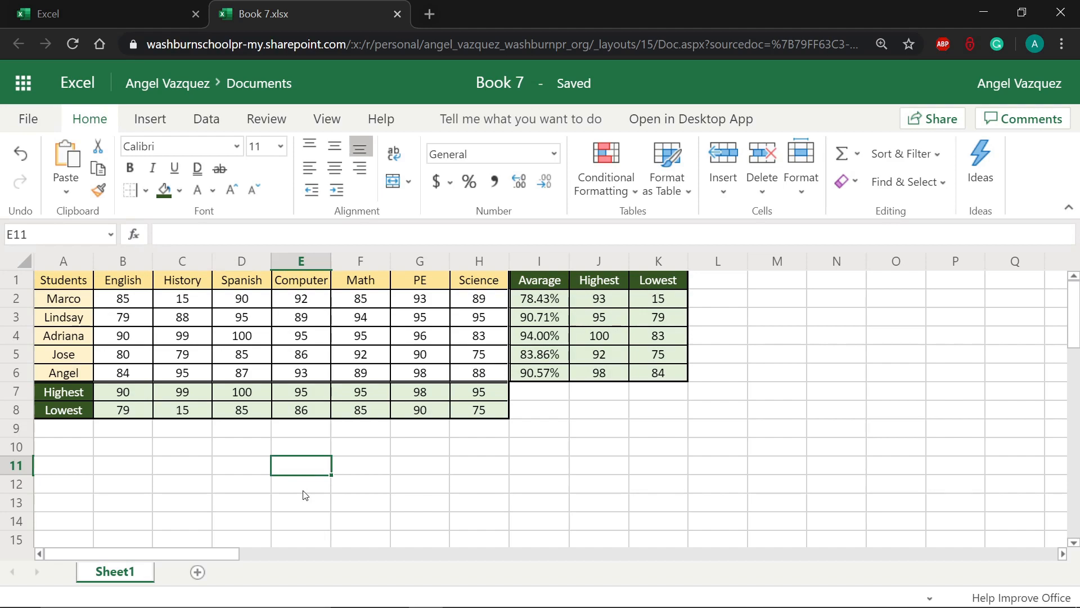
{"action": "left_click_drag", "start_coordinate": [59, 276], "coordinate": [472, 372]}
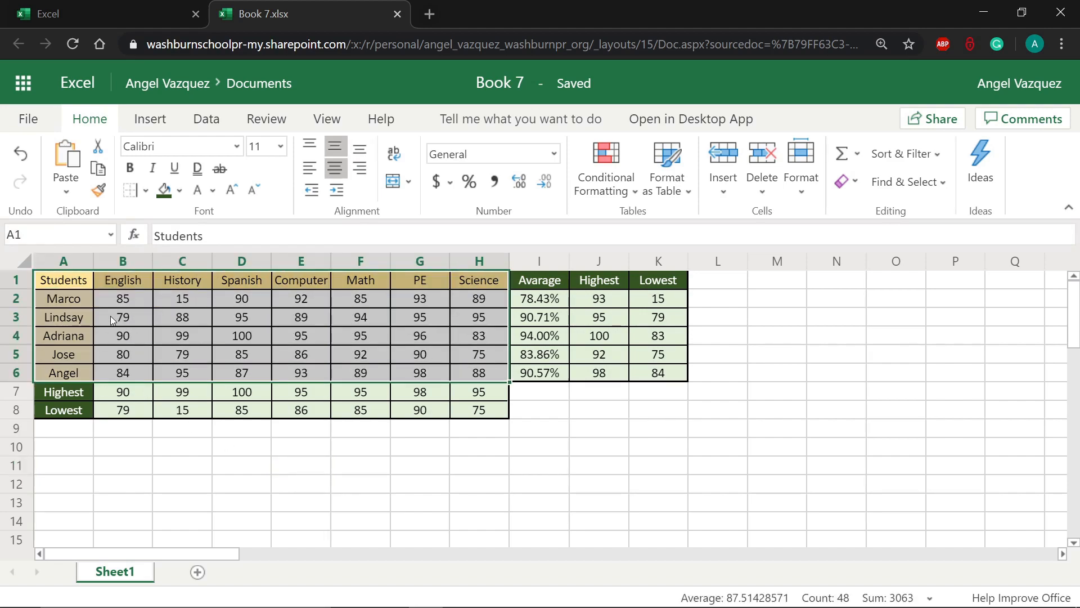
{"action": "left_click", "coordinate": [112, 450]}
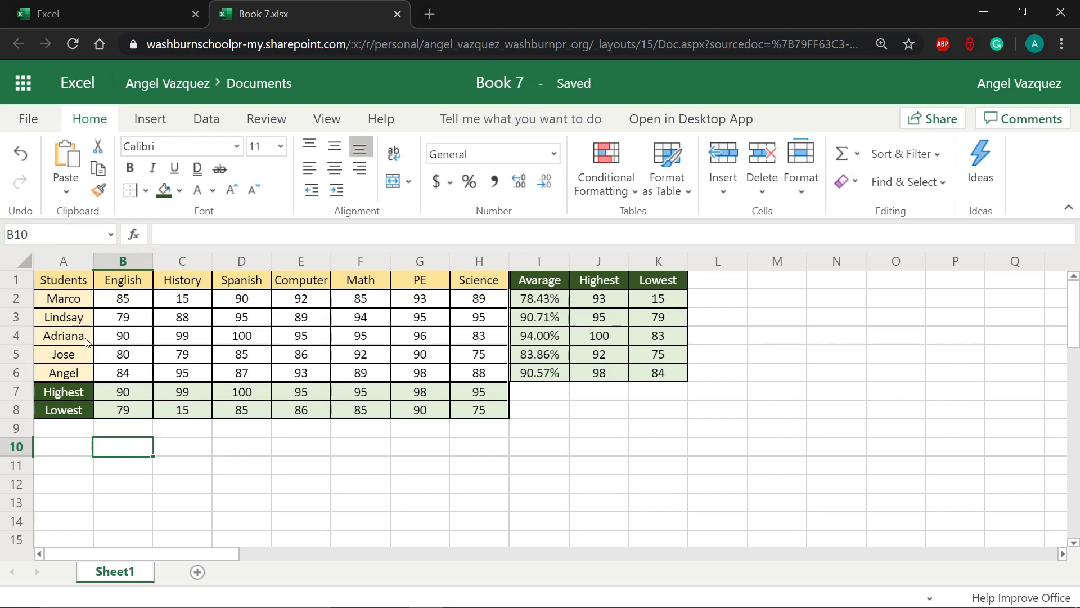
Examine the students' averages and compare the highest grades per student and in Spanish with the grade in D4
{"action": "left_click", "coordinate": [540, 335]}
{"action": "left_click", "coordinate": [552, 316]}
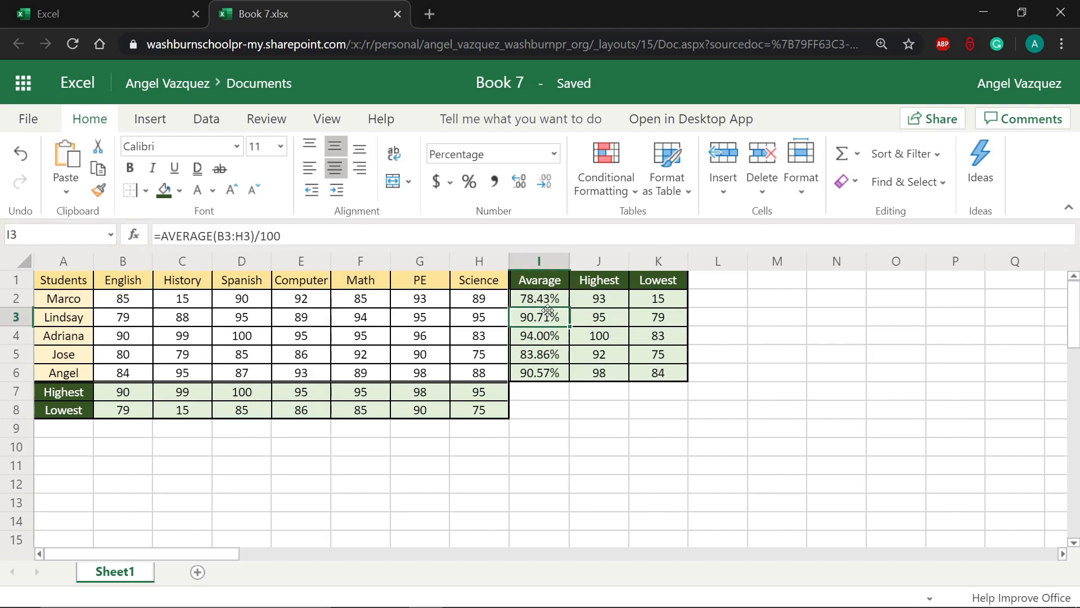
{"action": "left_click", "coordinate": [543, 298]}
{"action": "left_click", "coordinate": [555, 318]}
{"action": "left_click", "coordinate": [597, 334]}
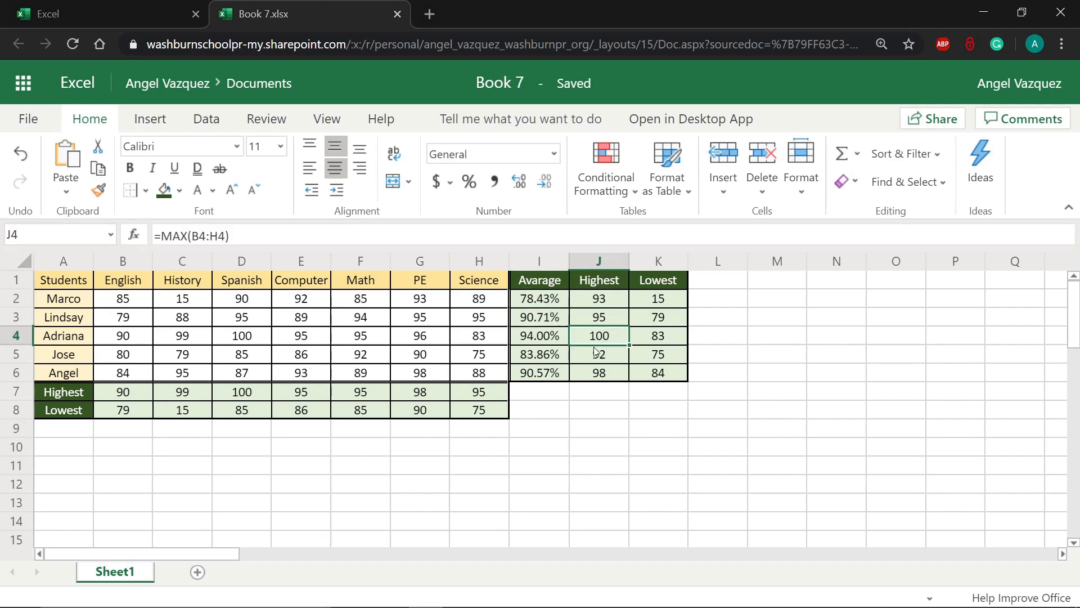
{"action": "left_click", "coordinate": [100, 341]}
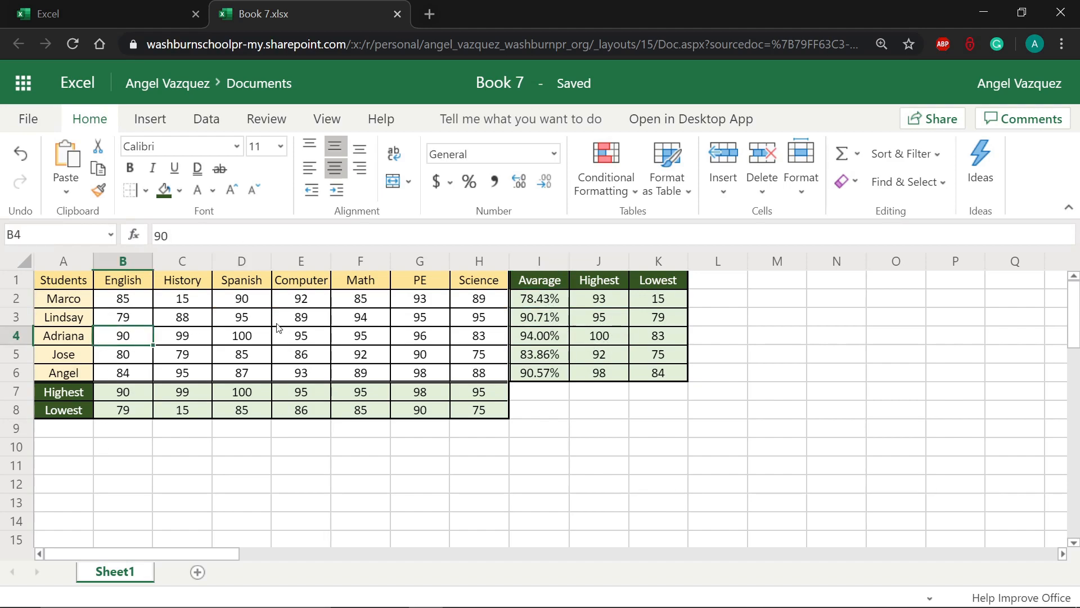
{"action": "left_click", "coordinate": [607, 338]}
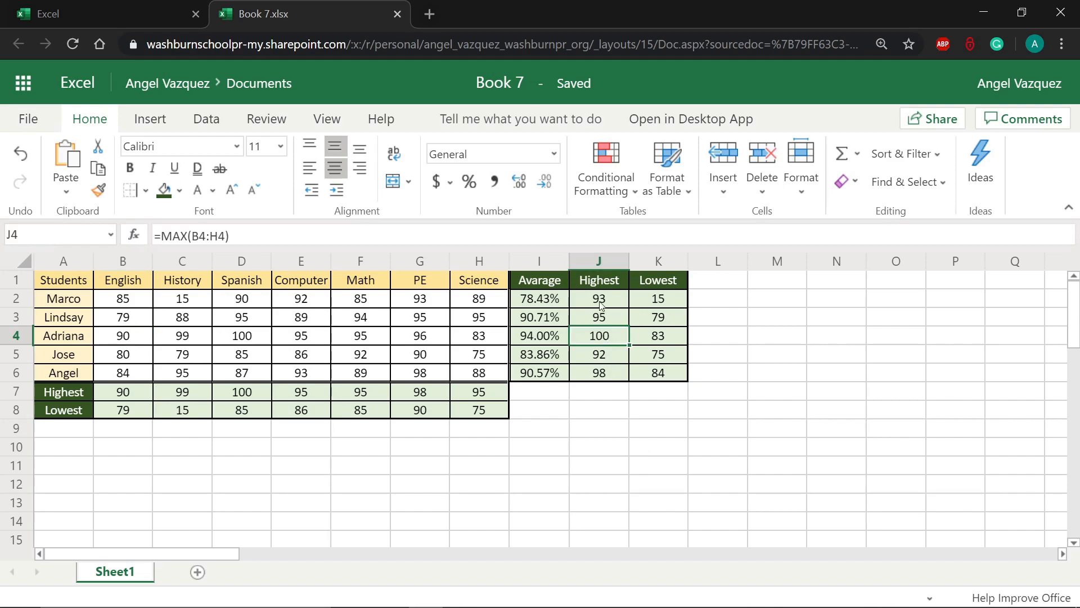
{"action": "left_click", "coordinate": [608, 287]}
{"action": "left_click", "coordinate": [597, 336]}
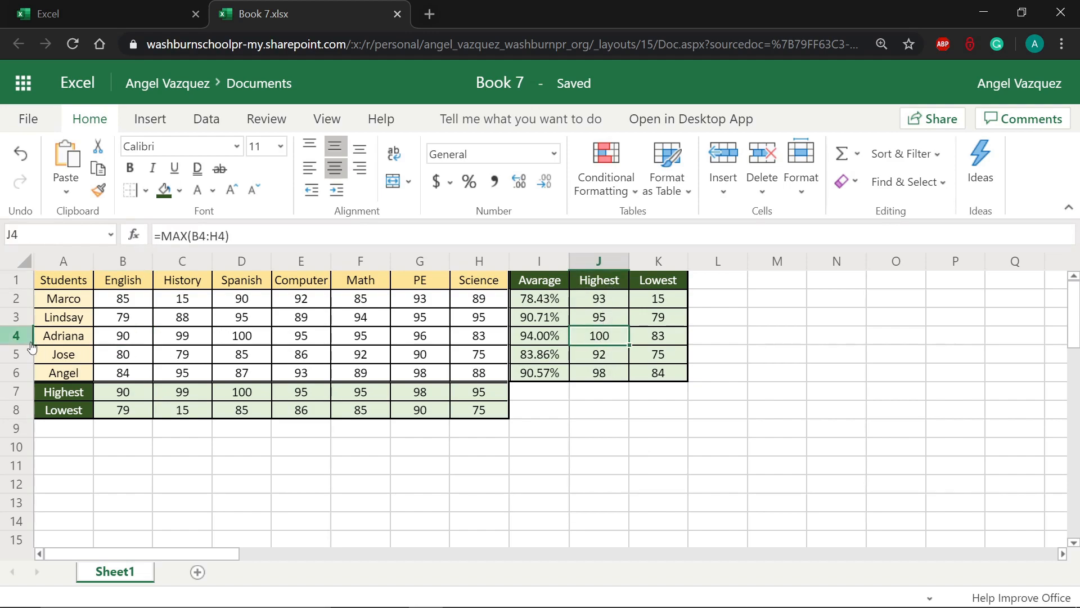
{"action": "left_click", "coordinate": [241, 337]}
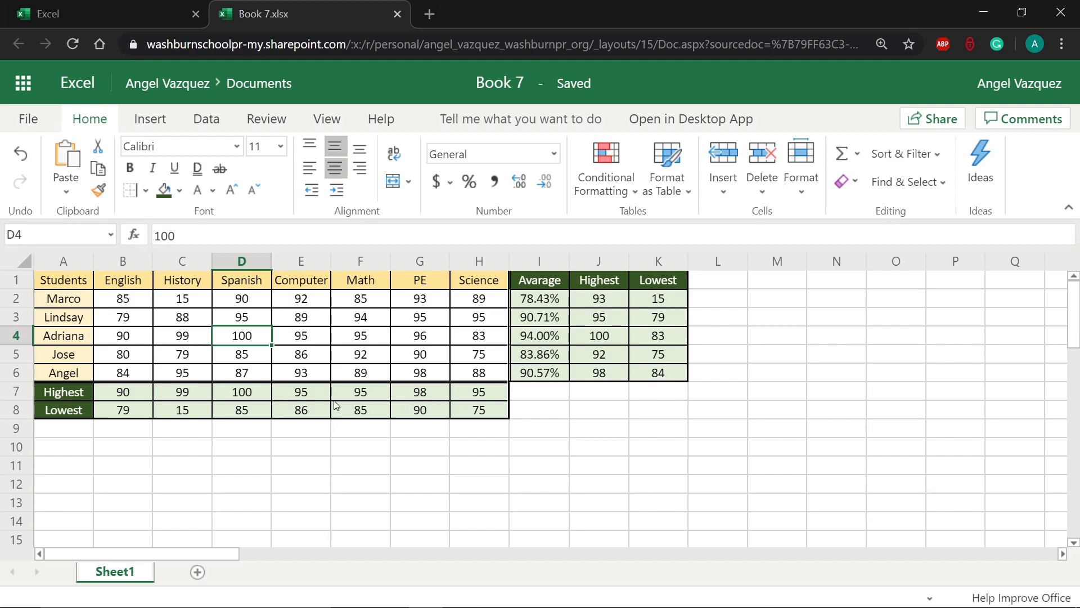
{"action": "left_click", "coordinate": [247, 397]}
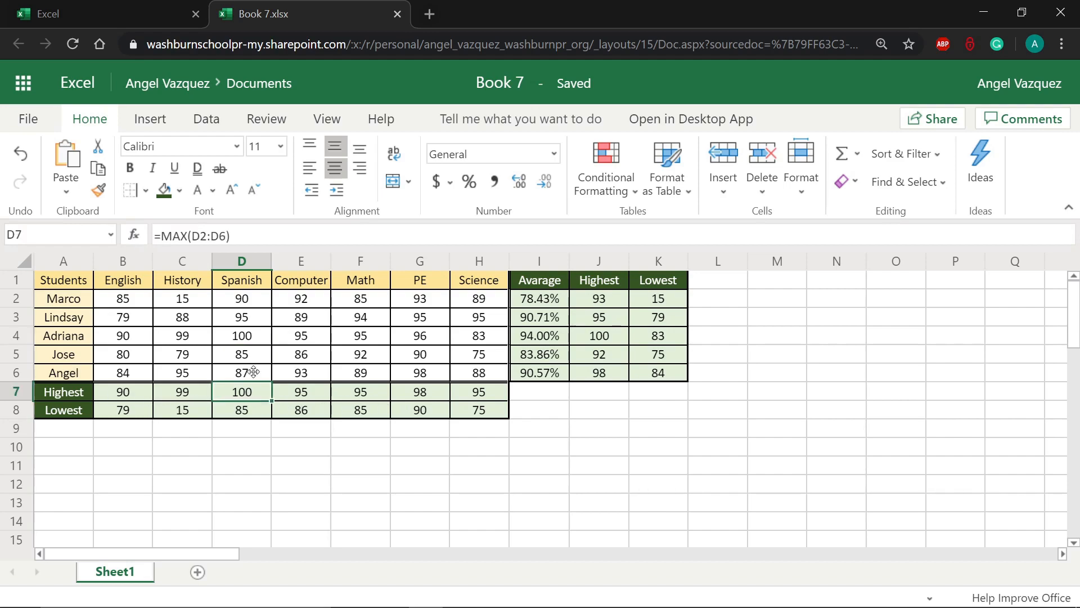
{"action": "left_click", "coordinate": [253, 342]}
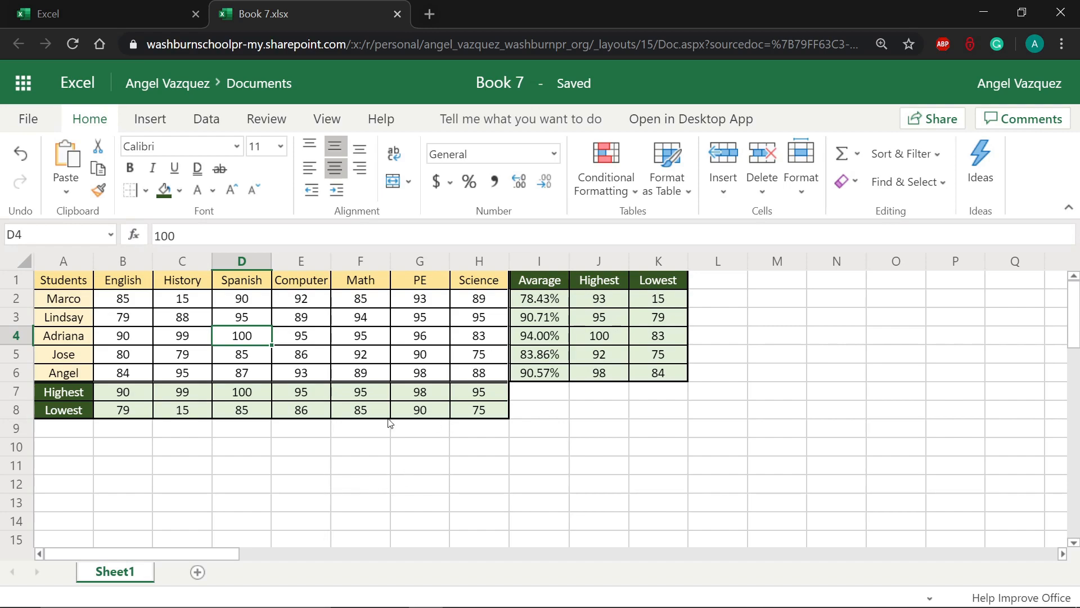
{"action": "left_click", "coordinate": [322, 415]}
{"action": "left_click", "coordinate": [299, 437]}
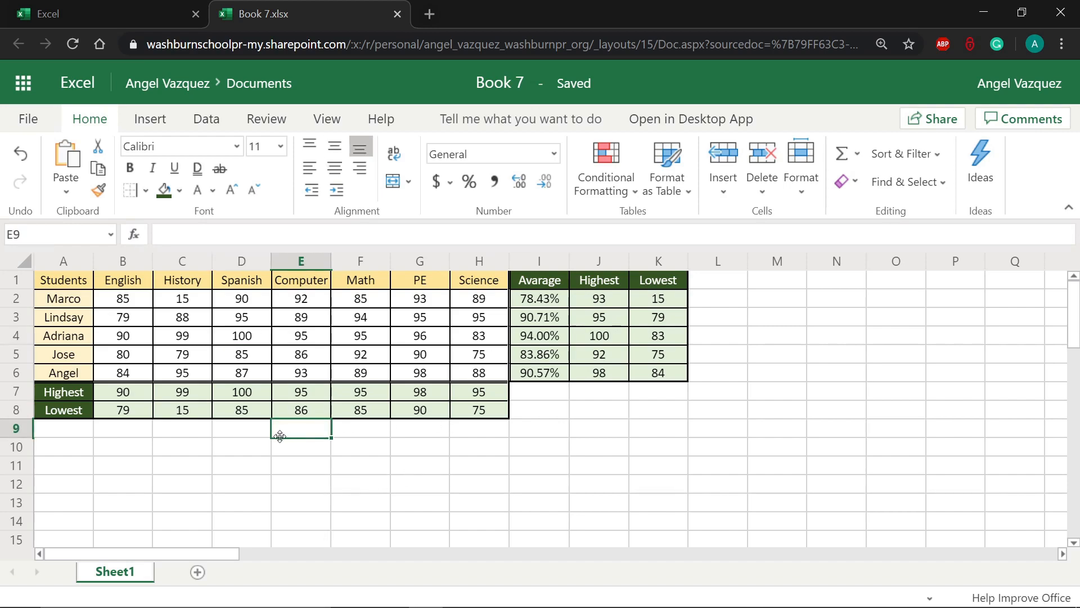
{"action": "left_click", "coordinate": [201, 446]}
{"action": "left_click", "coordinate": [133, 449]}
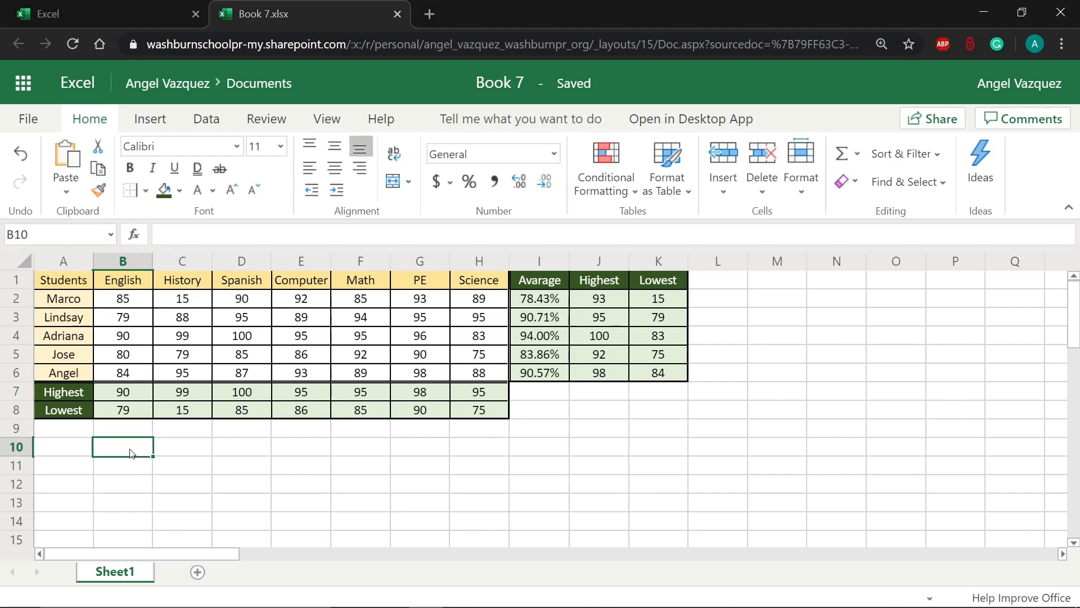
Try a 2-D pie chart of the student grades in A1:H6, and delete the chart
{"action": "left_click_drag", "start_coordinate": [61, 282], "coordinate": [465, 380]}
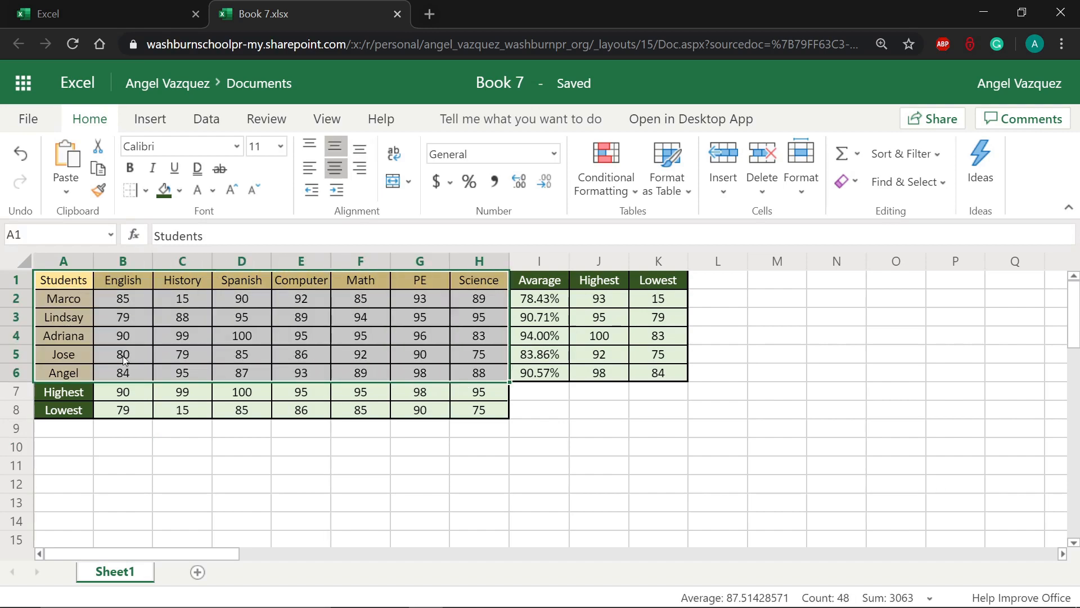
{"action": "left_click_drag", "start_coordinate": [58, 281], "coordinate": [485, 375]}
{"action": "left_click", "coordinate": [161, 128]}
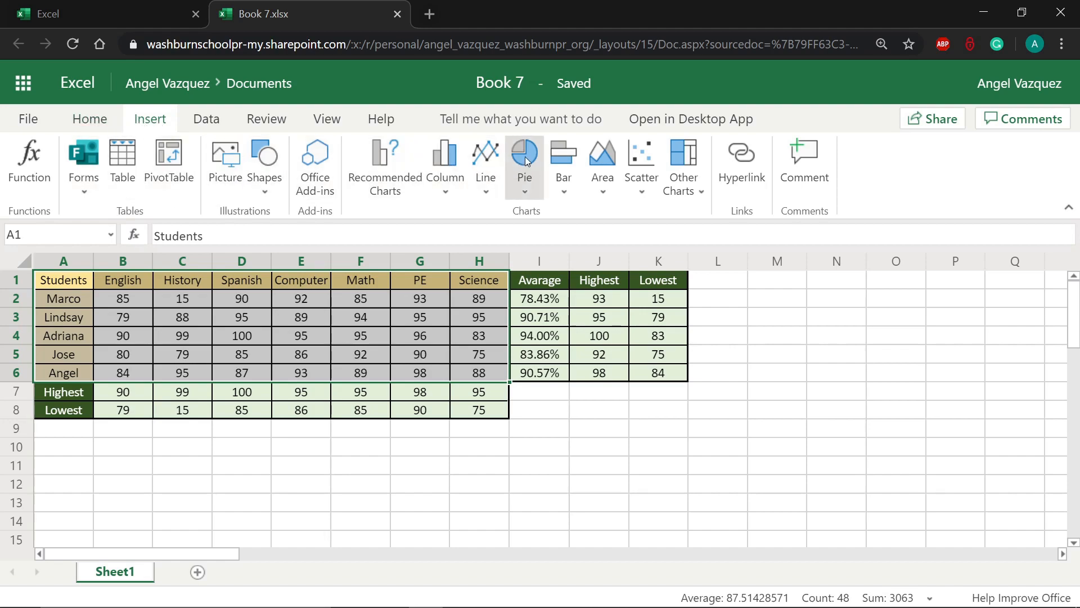
{"action": "left_click", "coordinate": [541, 194]}
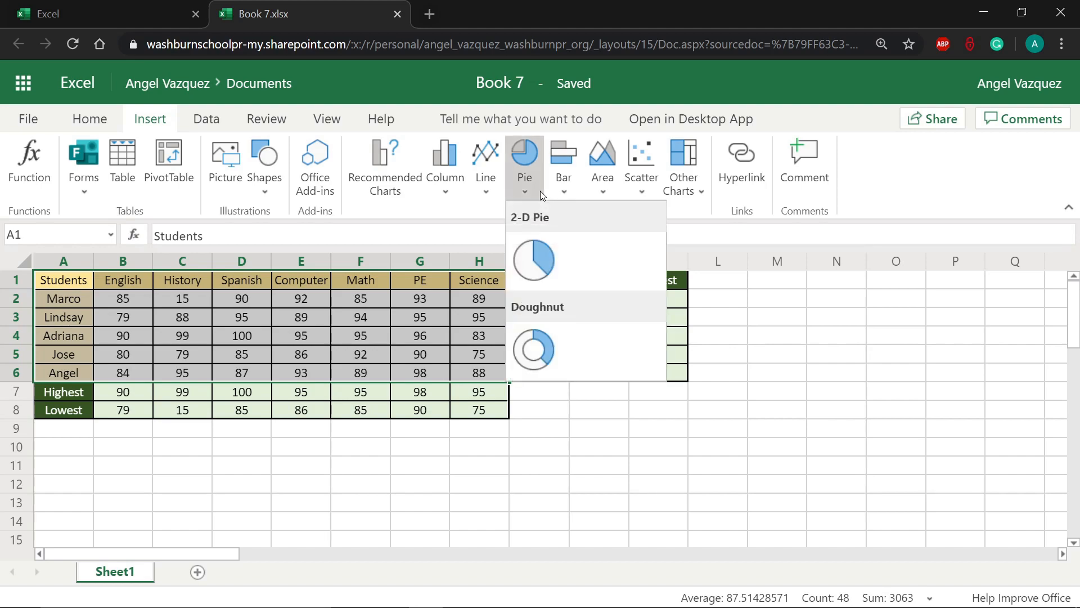
{"action": "left_click", "coordinate": [537, 259]}
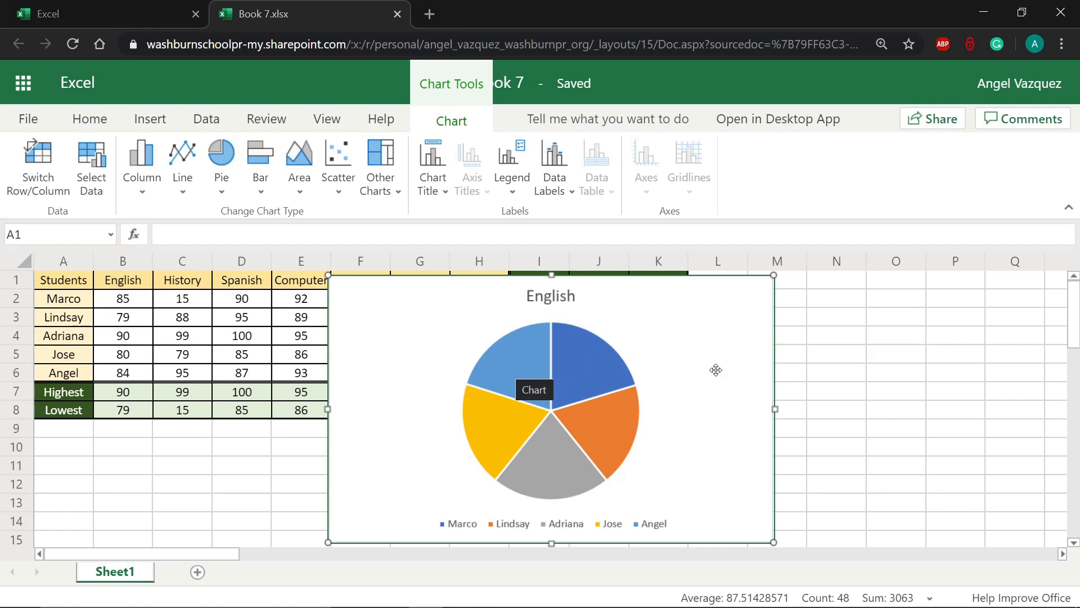
{"action": "key", "text": "Delete"}
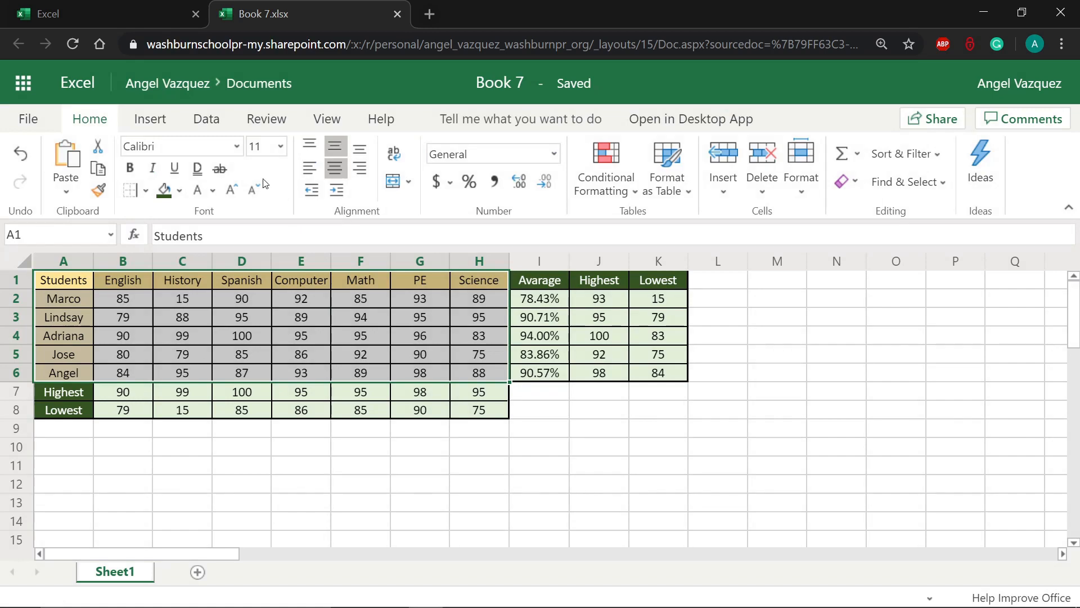
Insert a 2-D clustered column chart from the student grades in A1:H6
{"action": "left_click", "coordinate": [151, 123]}
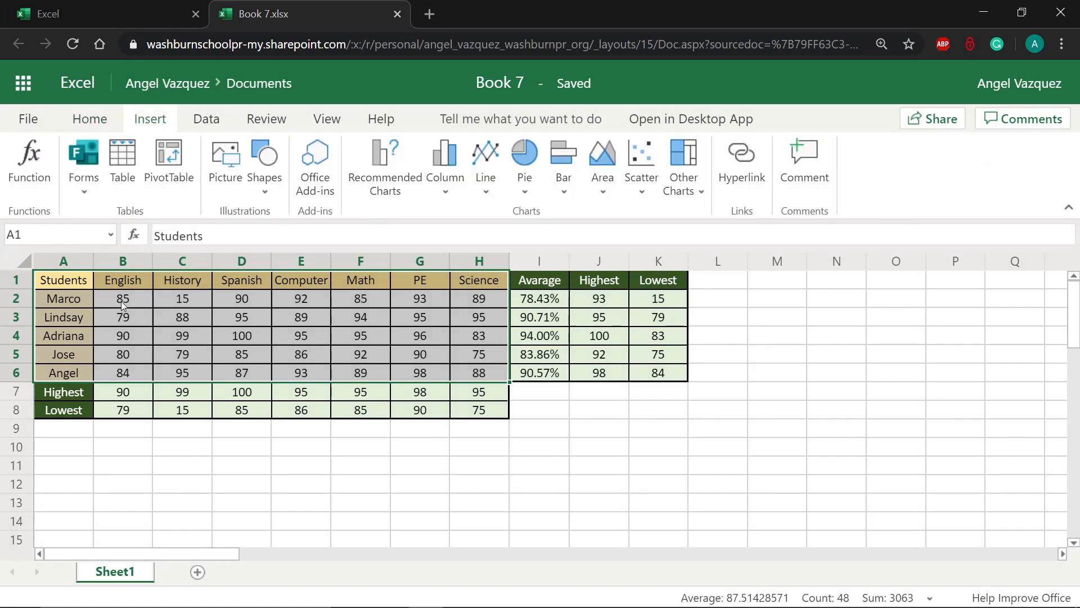
{"action": "left_click", "coordinate": [445, 186]}
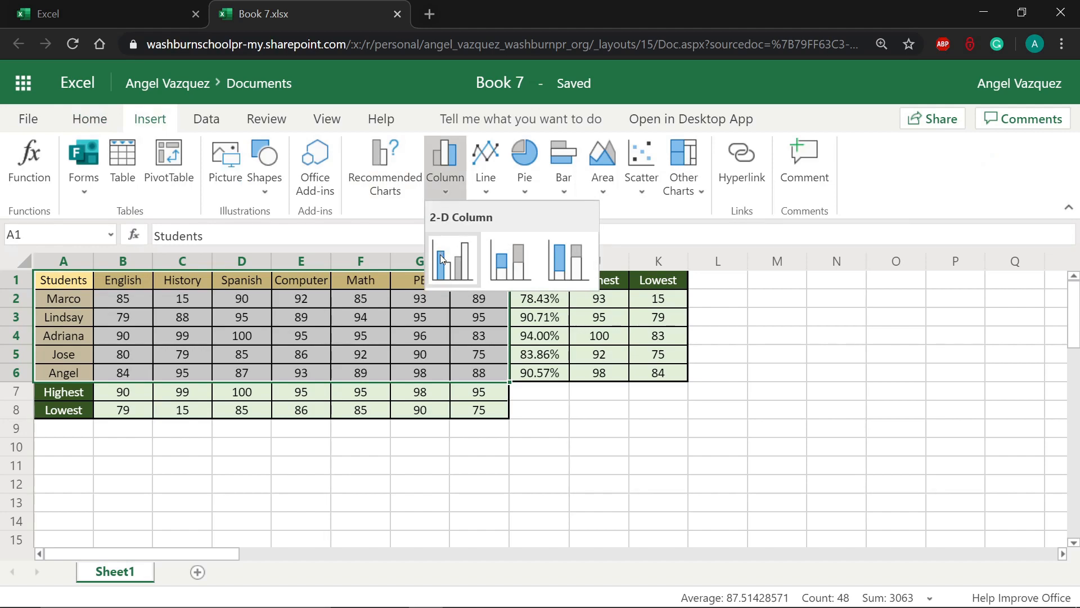
{"action": "left_click", "coordinate": [458, 257]}
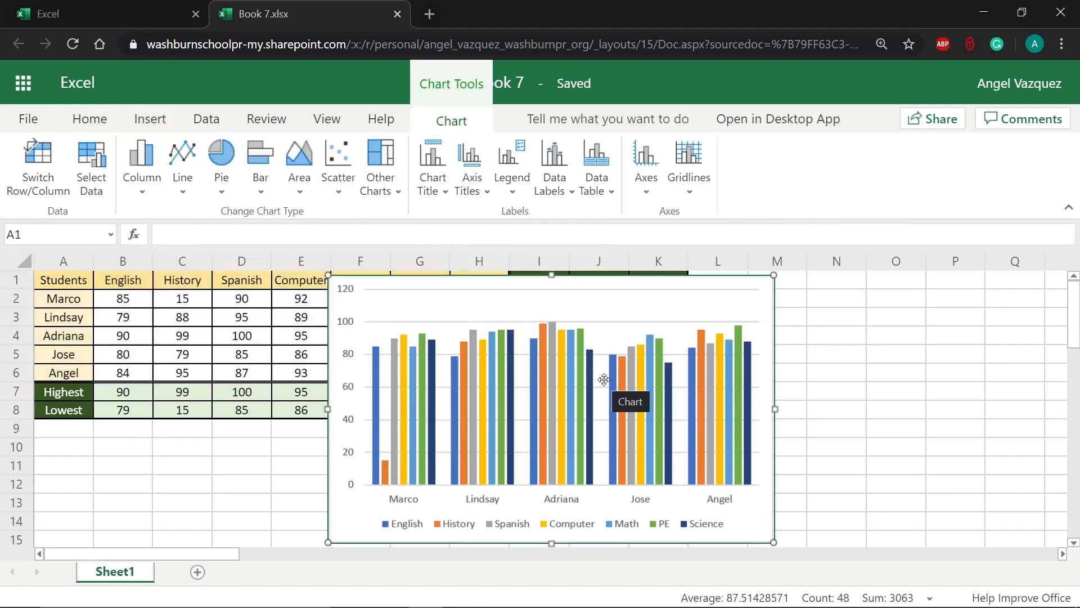
Move the column chart below the grade table so that it starts in column B at row 10
{"action": "scroll", "coordinate": [557, 346], "scroll_direction": "down", "scroll_amount": 2}
{"action": "scroll", "coordinate": [557, 346], "scroll_direction": "up", "scroll_amount": 2}
{"action": "left_click_drag", "start_coordinate": [549, 382], "coordinate": [360, 445]}
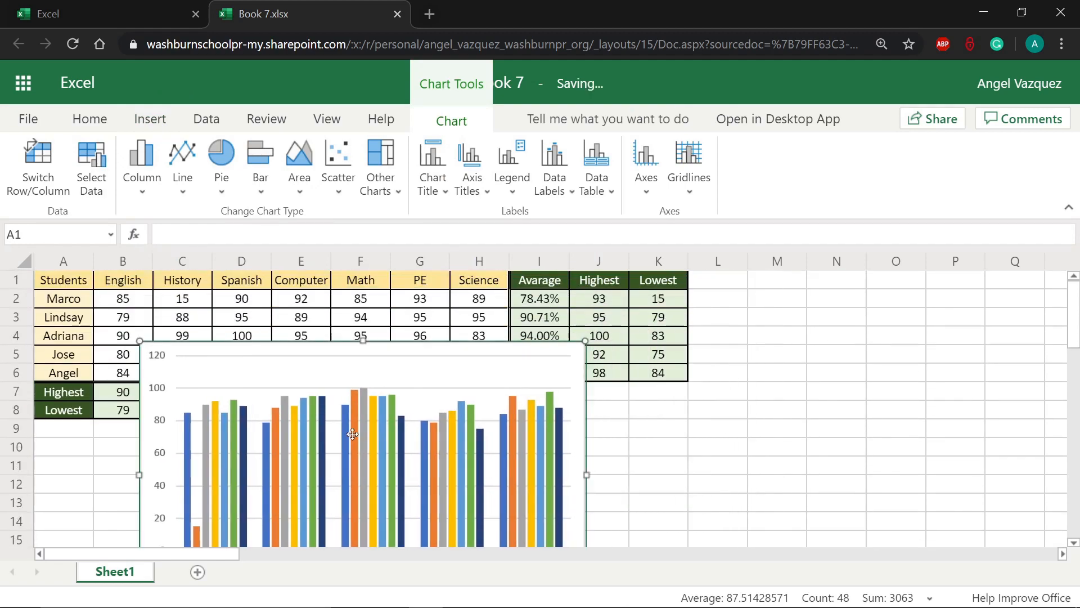
{"action": "scroll", "coordinate": [336, 395], "scroll_direction": "down", "scroll_amount": 2}
{"action": "left_click_drag", "start_coordinate": [378, 351], "coordinate": [287, 405]}
{"action": "scroll", "coordinate": [313, 359], "scroll_direction": "down", "scroll_amount": 2}
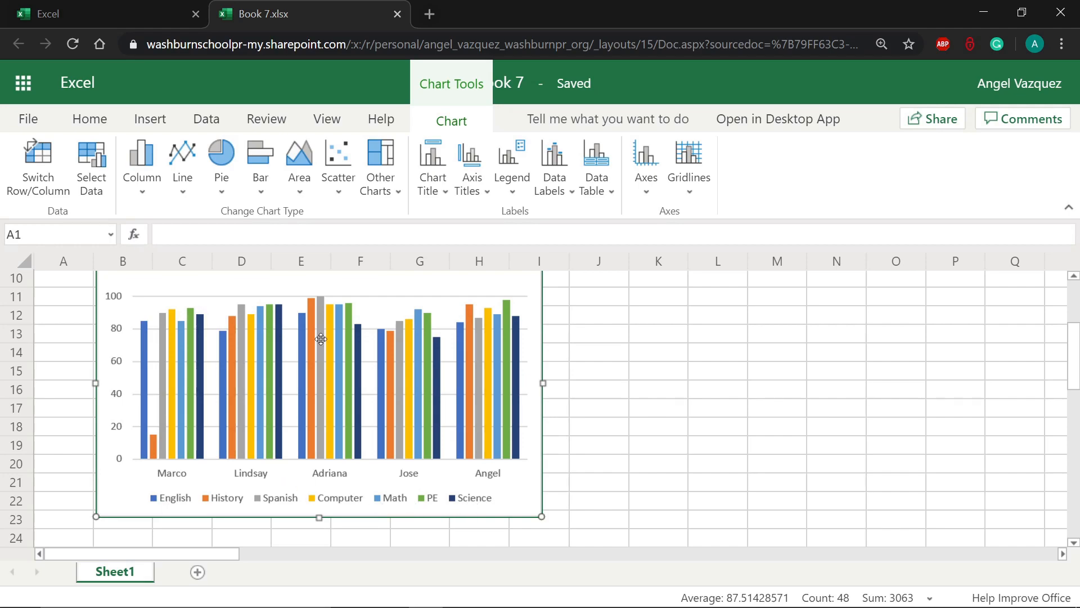
{"action": "scroll", "coordinate": [320, 339], "scroll_direction": "up", "scroll_amount": 1}
{"action": "scroll", "coordinate": [345, 343], "scroll_direction": "down", "scroll_amount": 1}
{"action": "left_click_drag", "start_coordinate": [345, 343], "coordinate": [340, 364]}
{"action": "scroll", "coordinate": [349, 366], "scroll_direction": "up", "scroll_amount": 2}
{"action": "scroll", "coordinate": [360, 369], "scroll_direction": "down", "scroll_amount": 2}
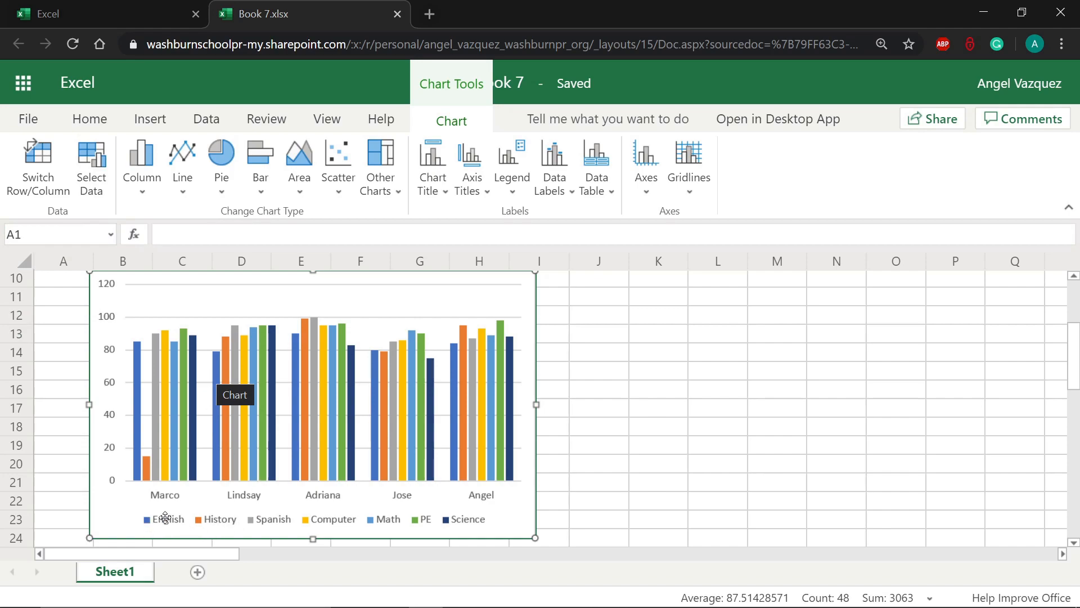
Compare Marco's grades, the English column and Marco's History grade in the table with the bars in the chart
{"action": "scroll", "coordinate": [245, 411], "scroll_direction": "up", "scroll_amount": 3}
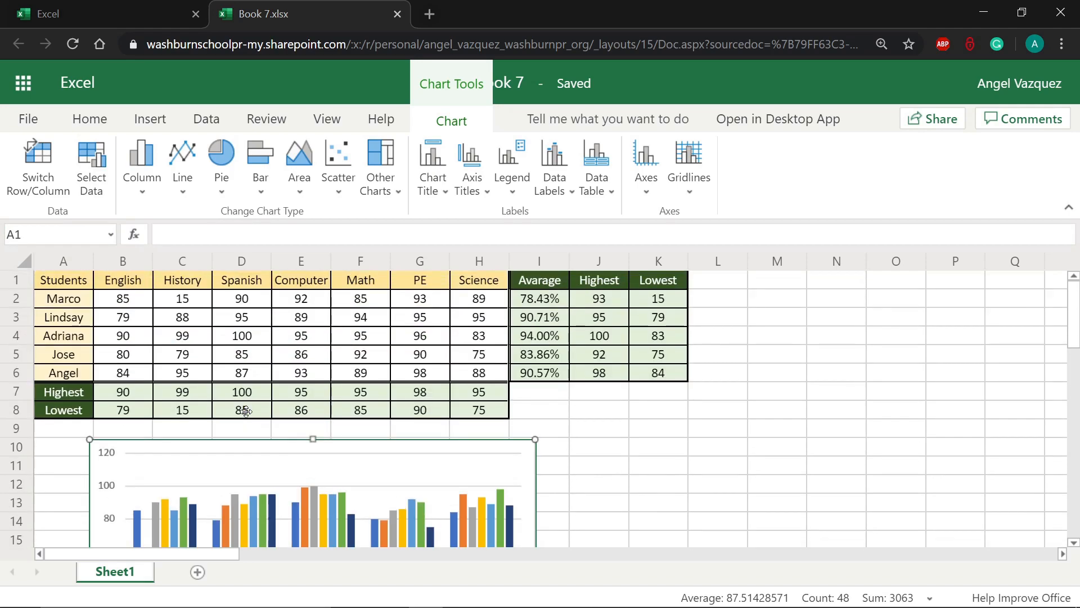
{"action": "left_click", "coordinate": [79, 303]}
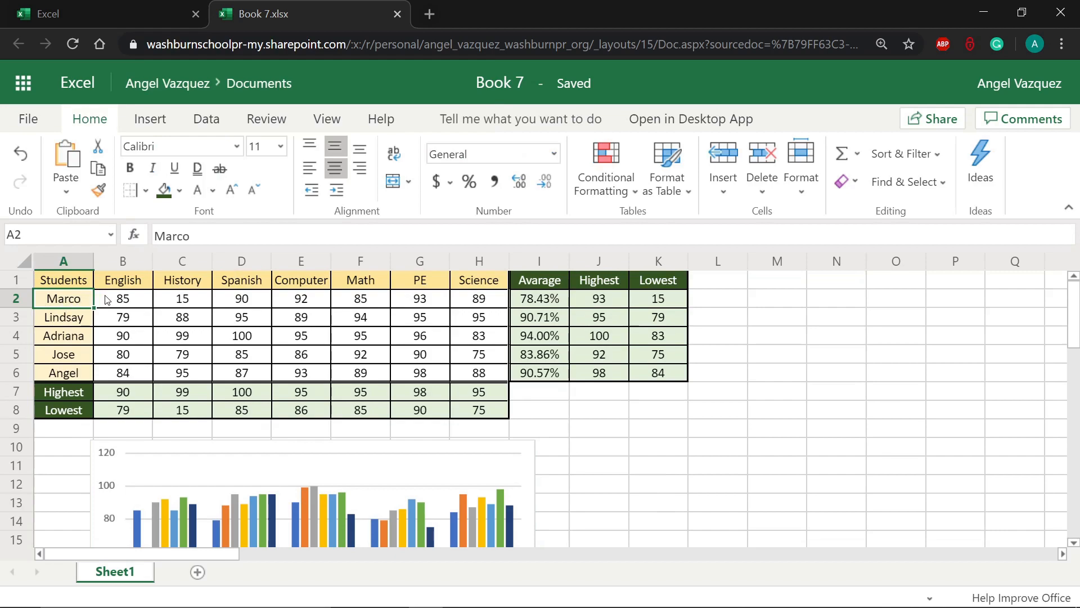
{"action": "left_click_drag", "start_coordinate": [107, 299], "coordinate": [479, 298]}
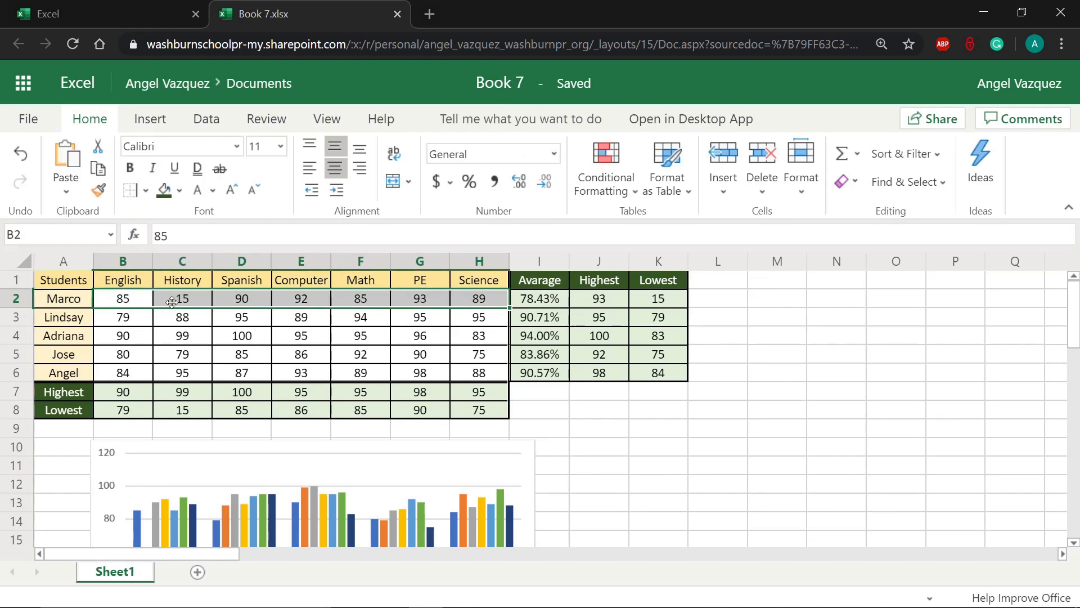
{"action": "left_click", "coordinate": [135, 279]}
{"action": "left_click_drag", "start_coordinate": [123, 299], "coordinate": [113, 377]}
{"action": "scroll", "coordinate": [198, 452], "scroll_direction": "down", "scroll_amount": 3}
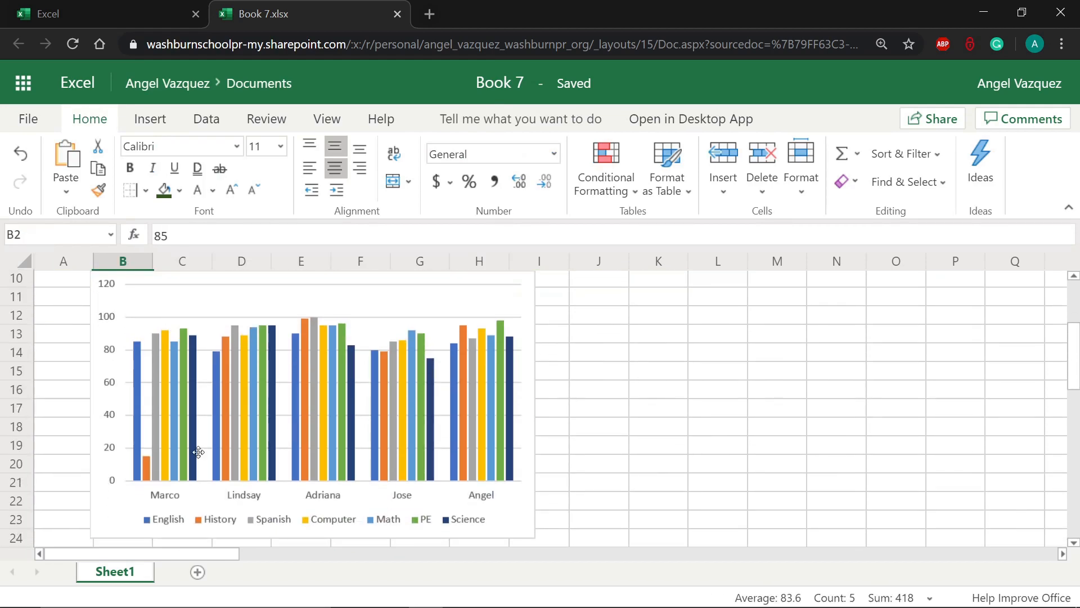
{"action": "left_click", "coordinate": [186, 496]}
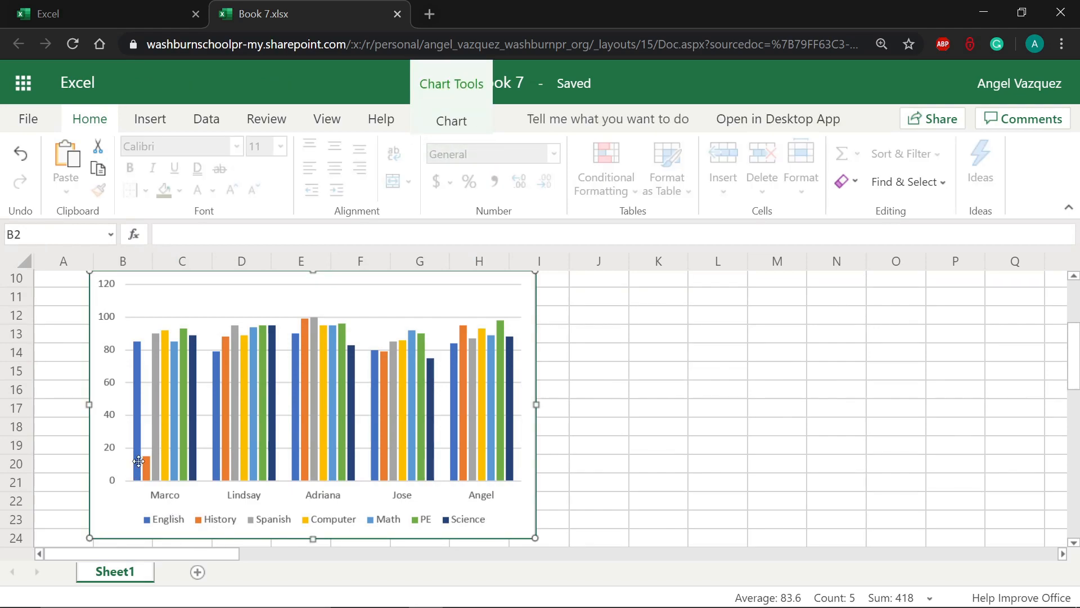
{"action": "scroll", "coordinate": [177, 388], "scroll_direction": "up", "scroll_amount": 3}
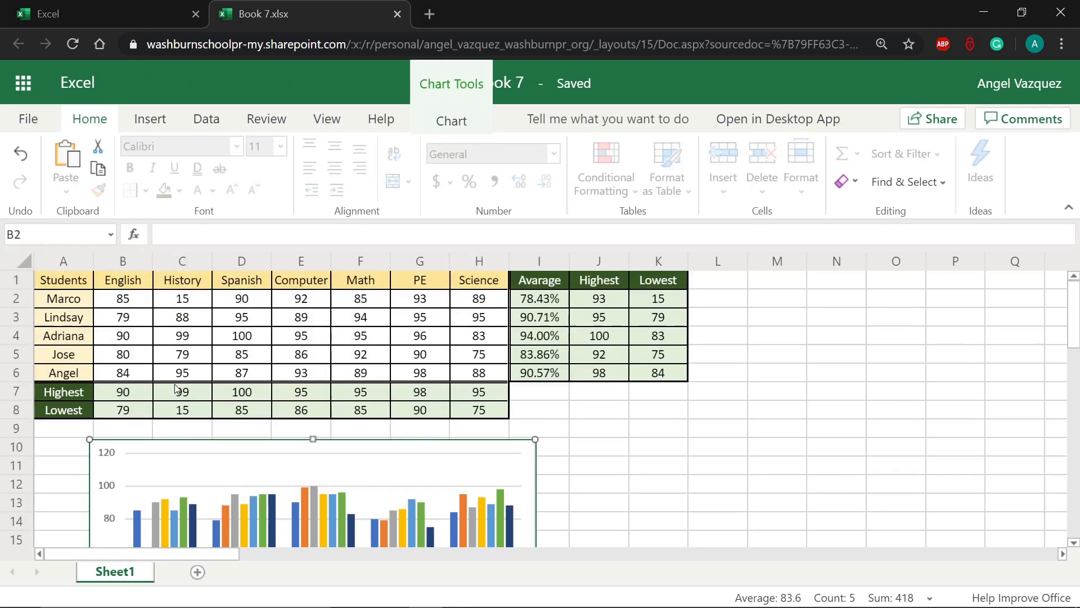
{"action": "left_click", "coordinate": [192, 306]}
{"action": "scroll", "coordinate": [193, 306], "scroll_direction": "down", "scroll_amount": 3}
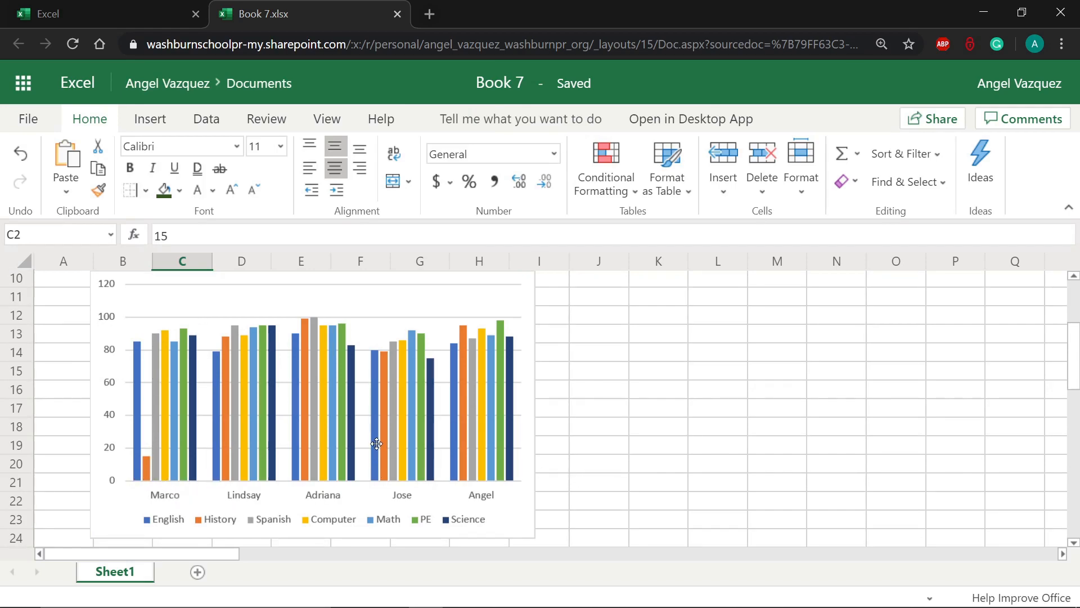
Switch the chart's rows and columns so the subjects form the horizontal axis and the students become the series
{"action": "left_click", "coordinate": [291, 395]}
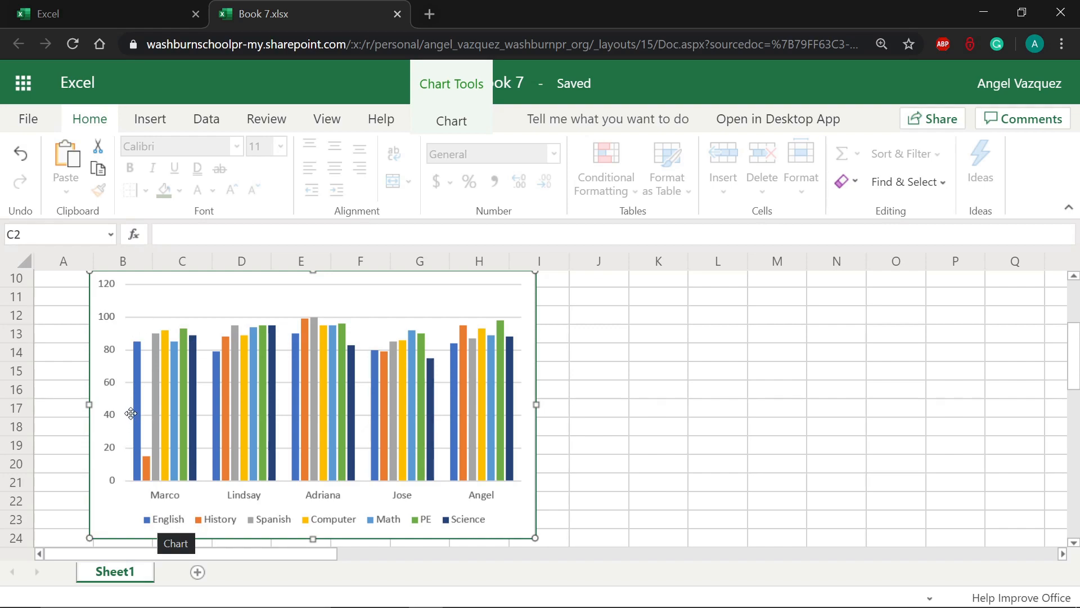
{"action": "left_click", "coordinate": [444, 122]}
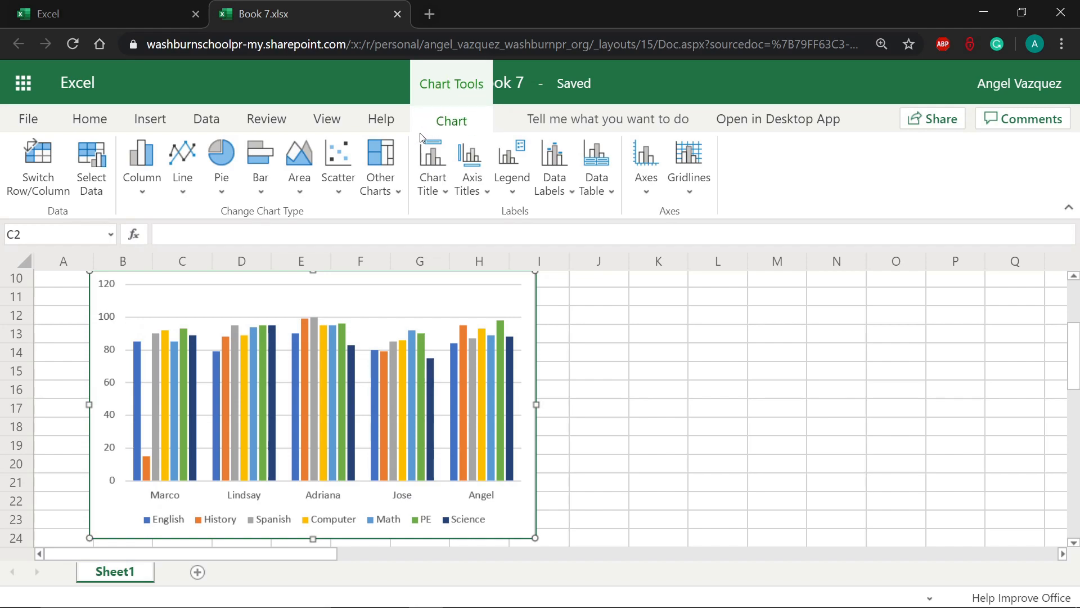
{"action": "left_click", "coordinate": [40, 167]}
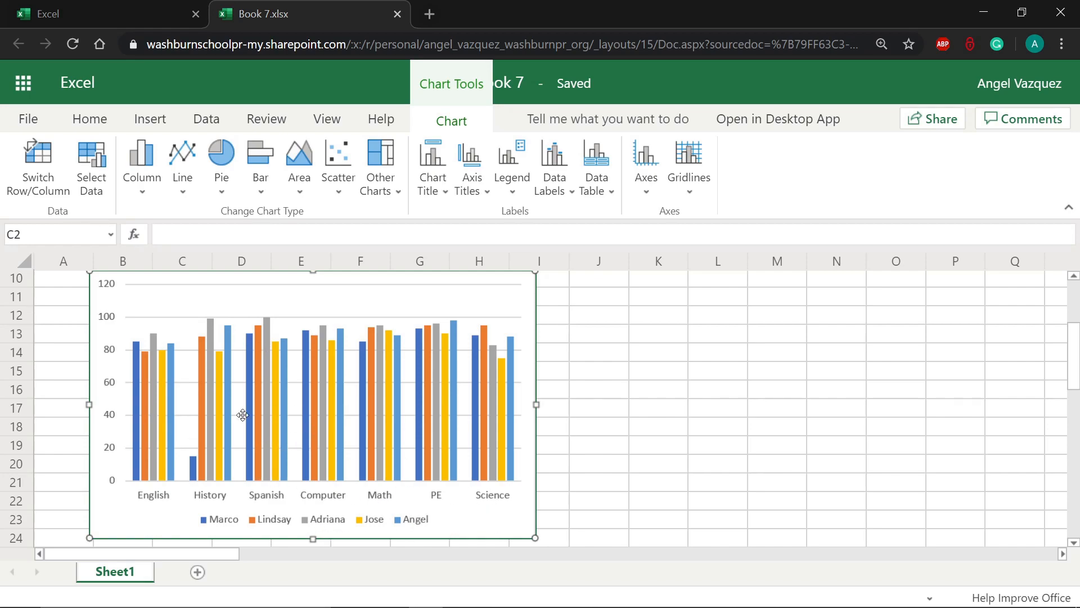
Shift the chart to start in column A below the table and widen it to the end of column K
{"action": "left_click_drag", "start_coordinate": [510, 532], "coordinate": [484, 534]}
{"action": "scroll", "coordinate": [496, 508], "scroll_direction": "up", "scroll_amount": 3}
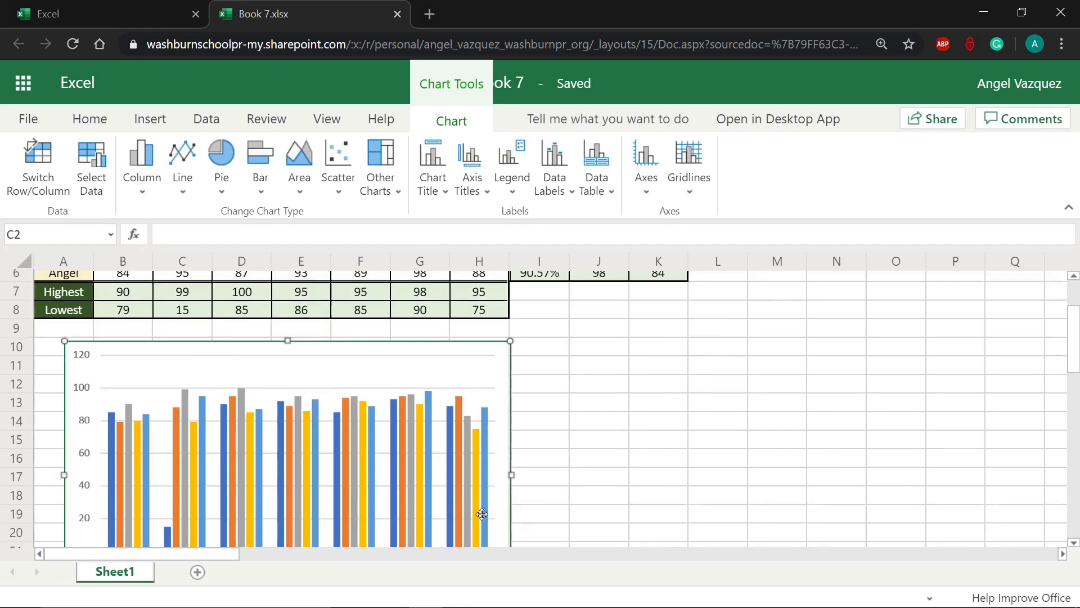
{"action": "scroll", "coordinate": [484, 511], "scroll_direction": "down", "scroll_amount": 5}
{"action": "scroll", "coordinate": [482, 512], "scroll_direction": "up", "scroll_amount": 2}
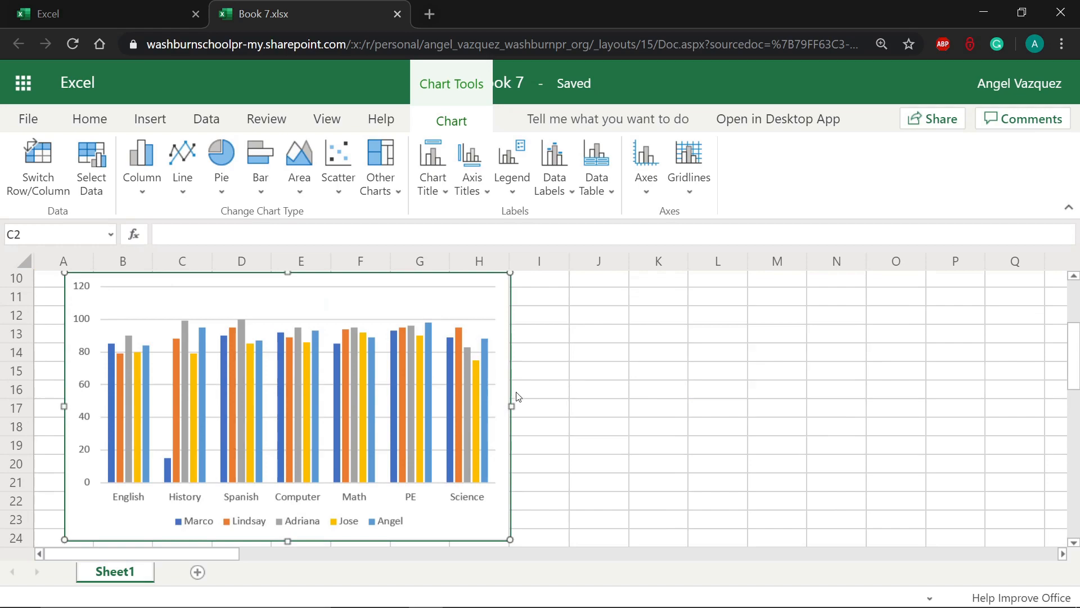
{"action": "left_click_drag", "start_coordinate": [513, 405], "coordinate": [679, 393]}
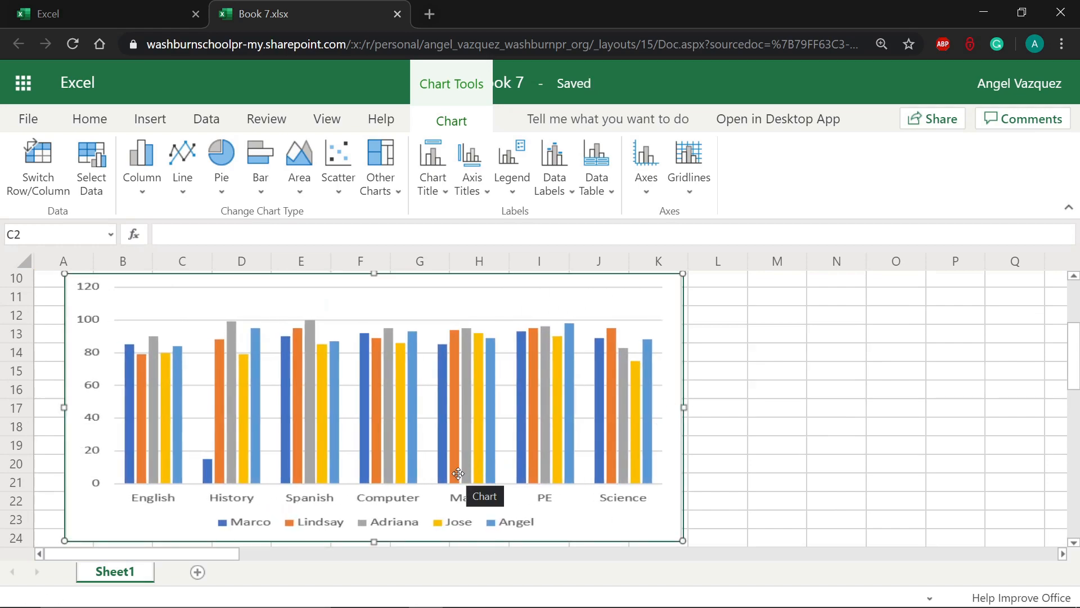
{"action": "scroll", "coordinate": [293, 450], "scroll_direction": "up", "scroll_amount": 3}
{"action": "scroll", "coordinate": [258, 313], "scroll_direction": "down", "scroll_amount": 5}
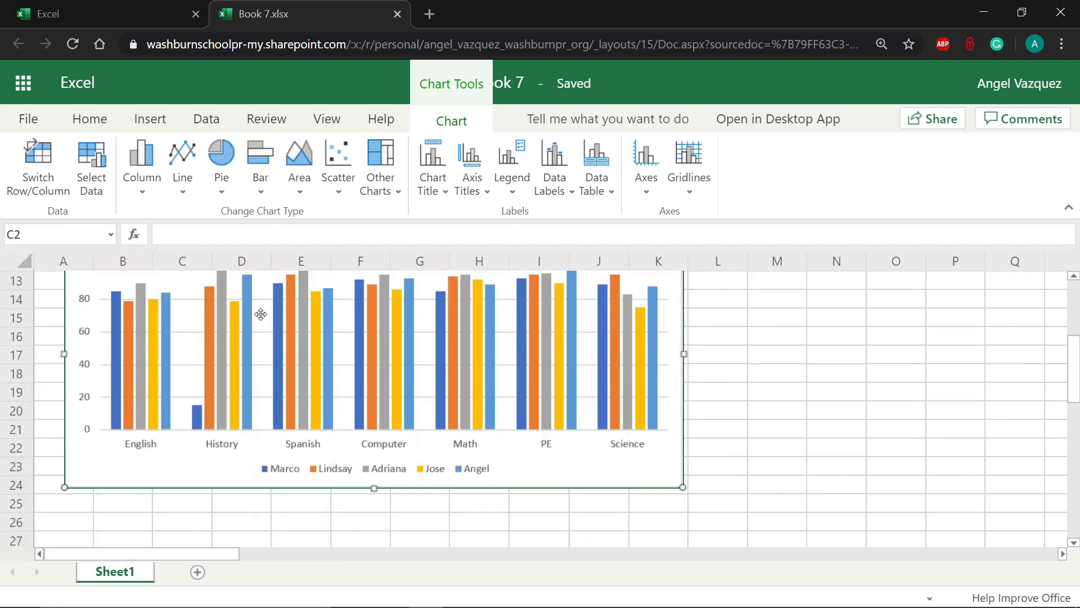
{"action": "scroll", "coordinate": [299, 362], "scroll_direction": "up", "scroll_amount": 3}
{"action": "scroll", "coordinate": [320, 410], "scroll_direction": "down", "scroll_amount": 1}
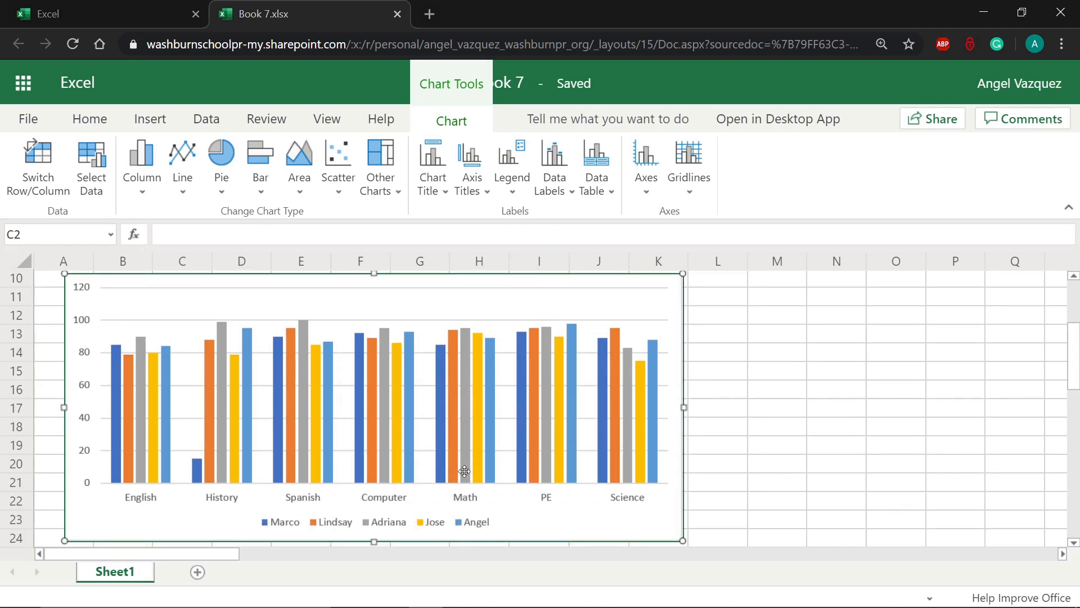
Add the title "Student Grades" above the chart
{"action": "left_click", "coordinate": [518, 160]}
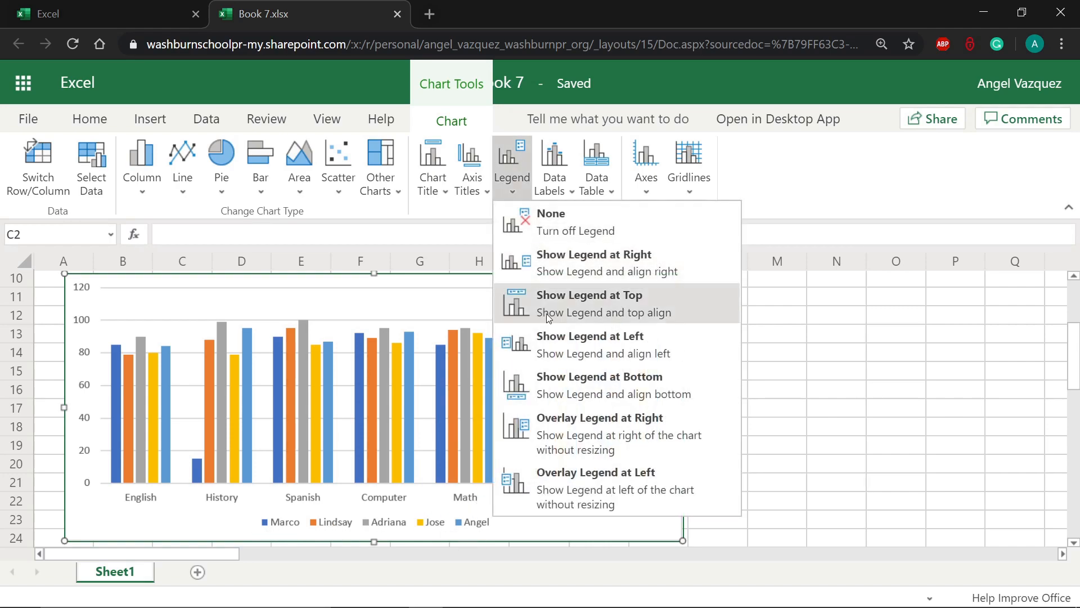
{"action": "left_click", "coordinate": [410, 376]}
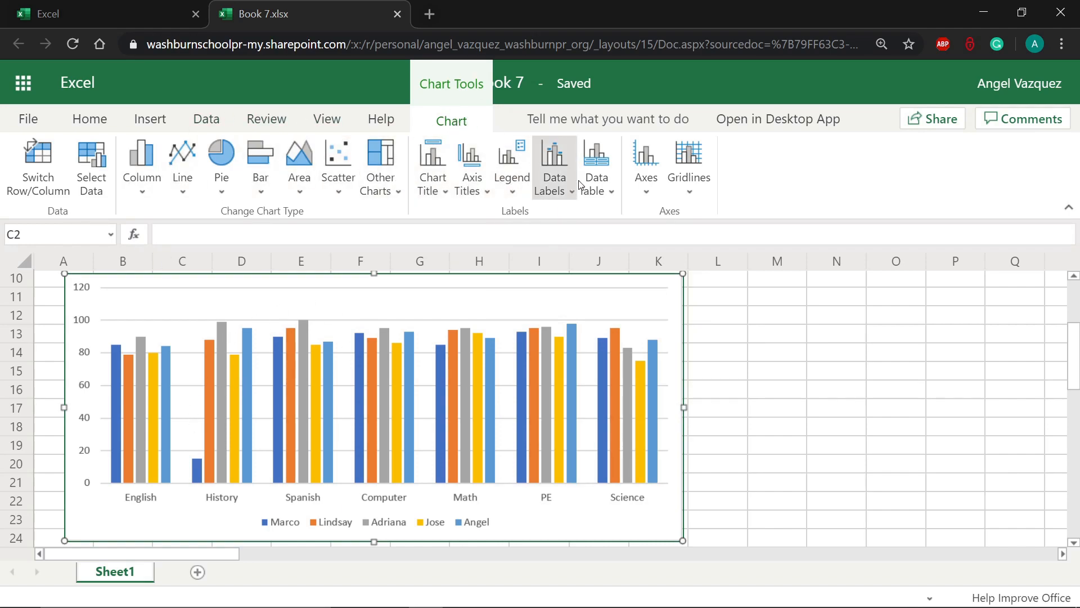
{"action": "left_click", "coordinate": [423, 191]}
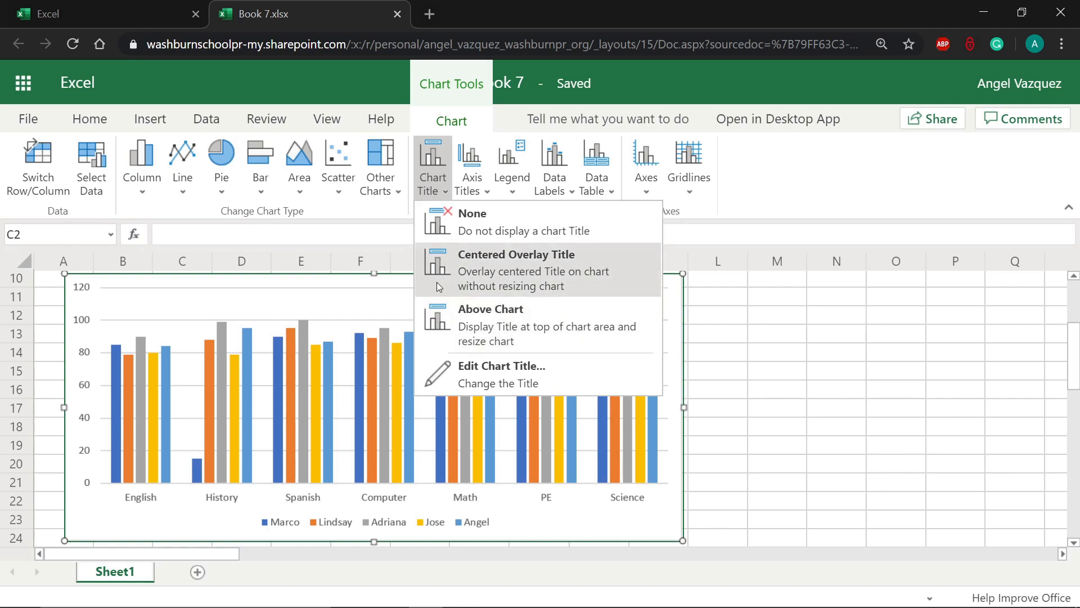
{"action": "left_click", "coordinate": [474, 325]}
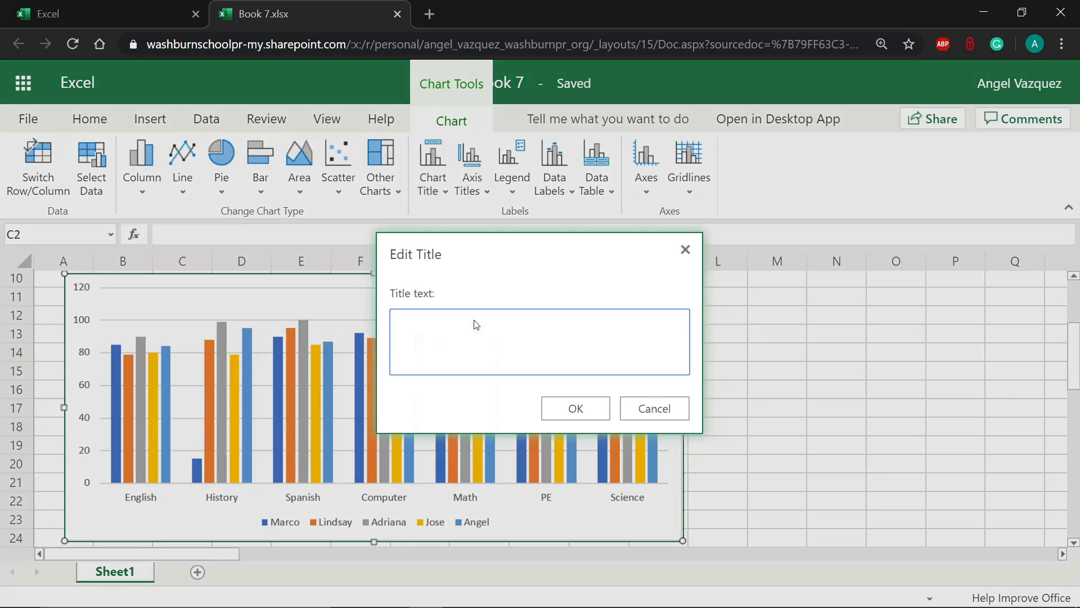
{"action": "type", "text": "Student Grades"}
{"action": "left_click", "coordinate": [579, 412]}
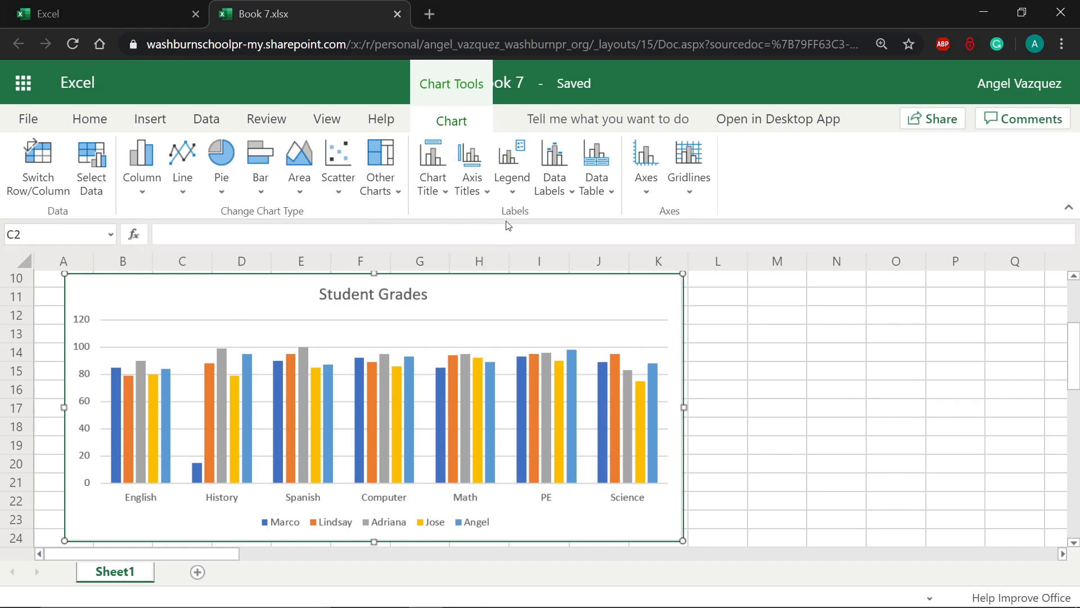
Show the chart's legend with the student names at the right of the plot
{"action": "left_click", "coordinate": [510, 188]}
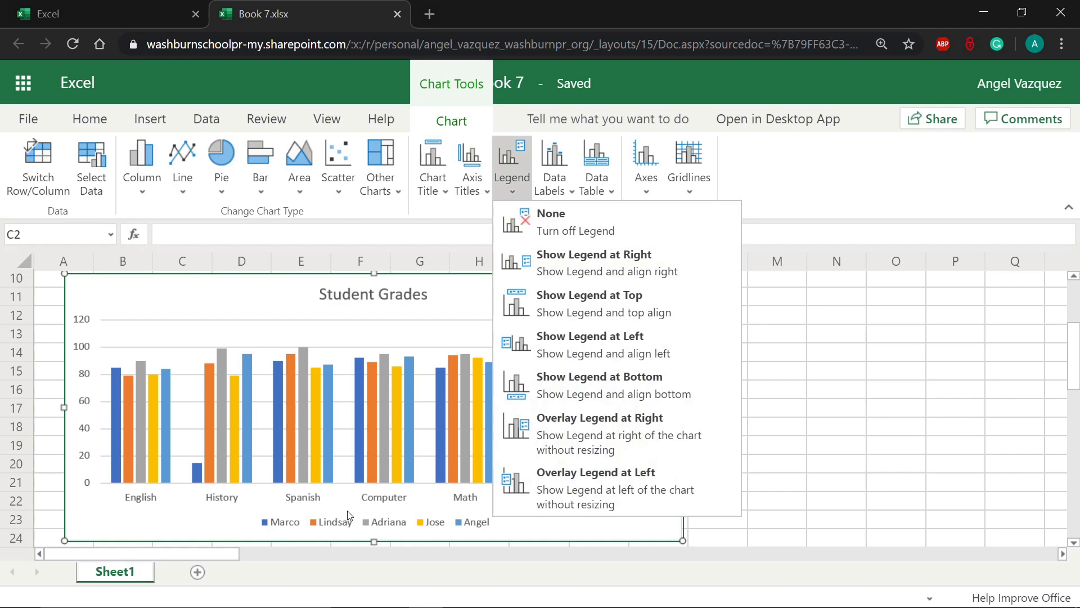
{"action": "left_click", "coordinate": [297, 516]}
{"action": "left_click", "coordinate": [510, 180]}
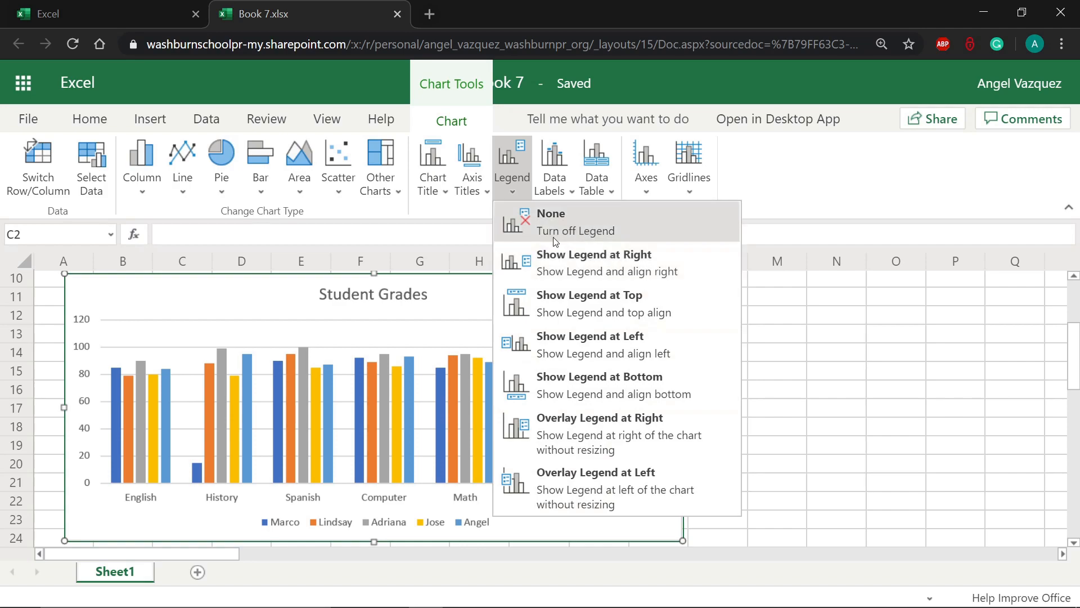
{"action": "left_click", "coordinate": [540, 262]}
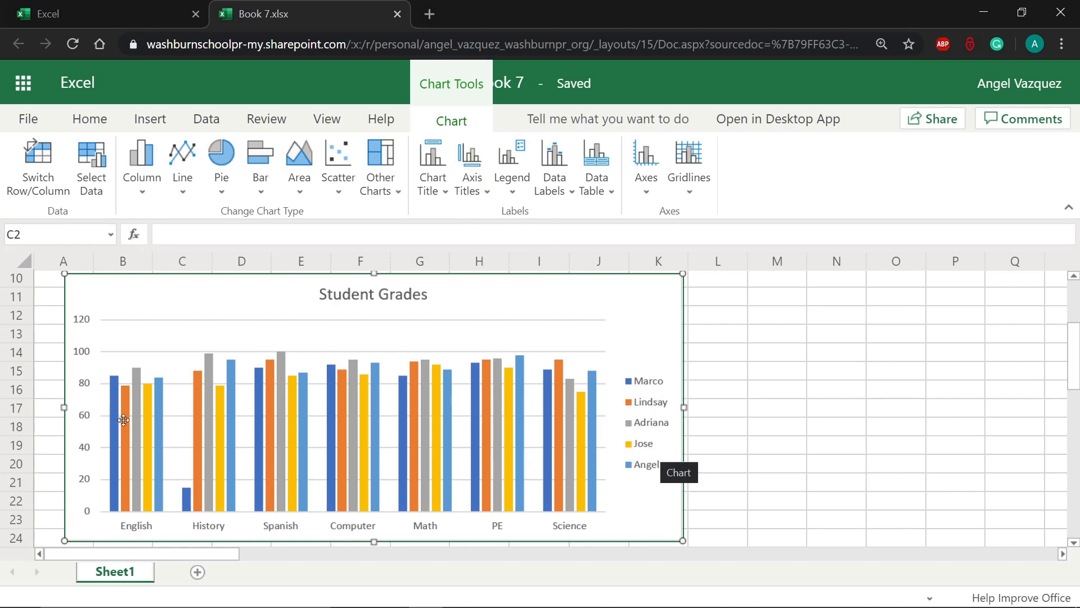
{"action": "left_click", "coordinate": [478, 177]}
{"action": "mouse_move", "coordinate": [506, 224]}
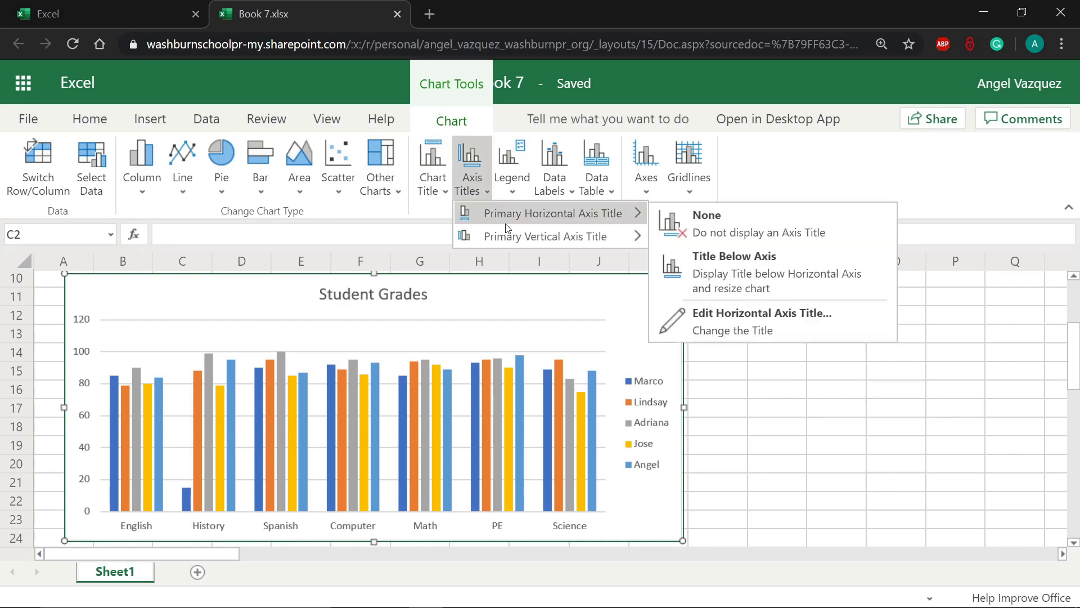
{"action": "mouse_move", "coordinate": [592, 213]}
{"action": "left_click", "coordinate": [518, 168]}
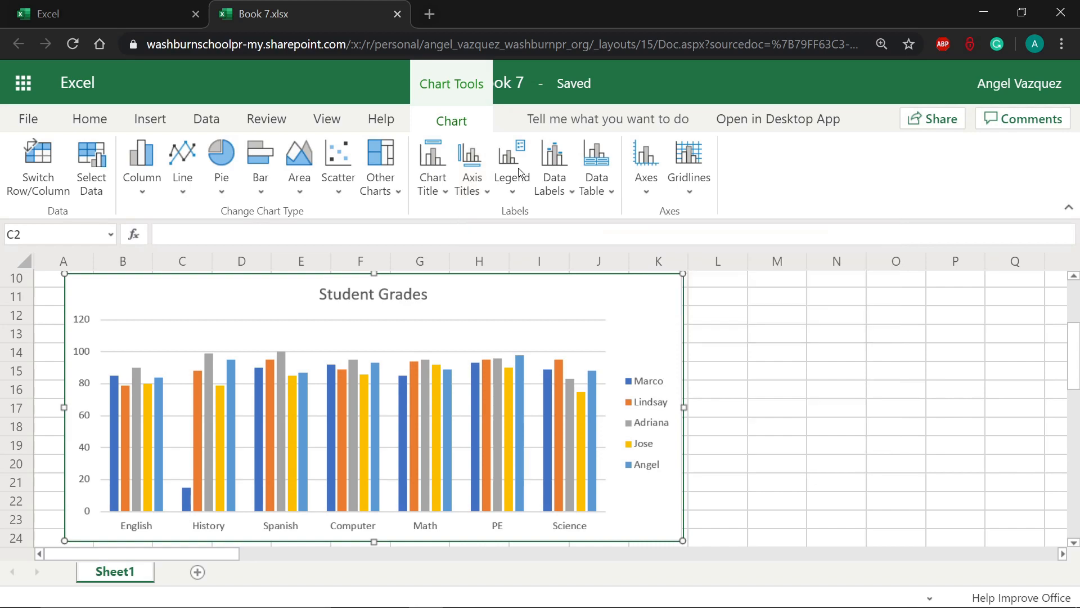
{"action": "left_click", "coordinate": [552, 169]}
{"action": "left_click", "coordinate": [355, 536]}
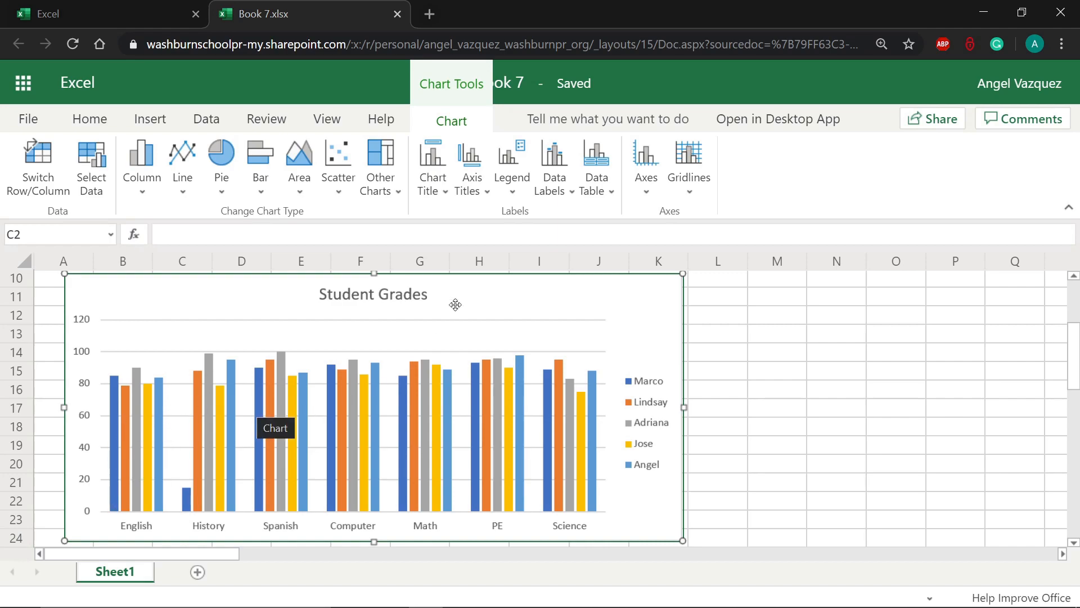
Add data labels to the chart's columns, trying Outside End and Inside End before choosing Inside Base
{"action": "left_click", "coordinate": [559, 173]}
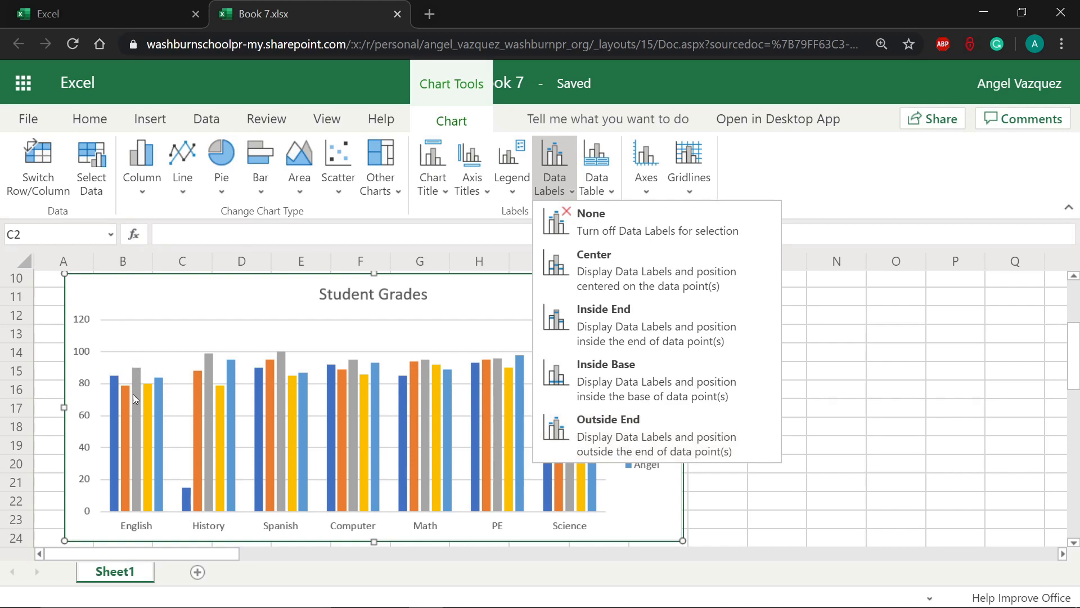
{"action": "left_click", "coordinate": [624, 445]}
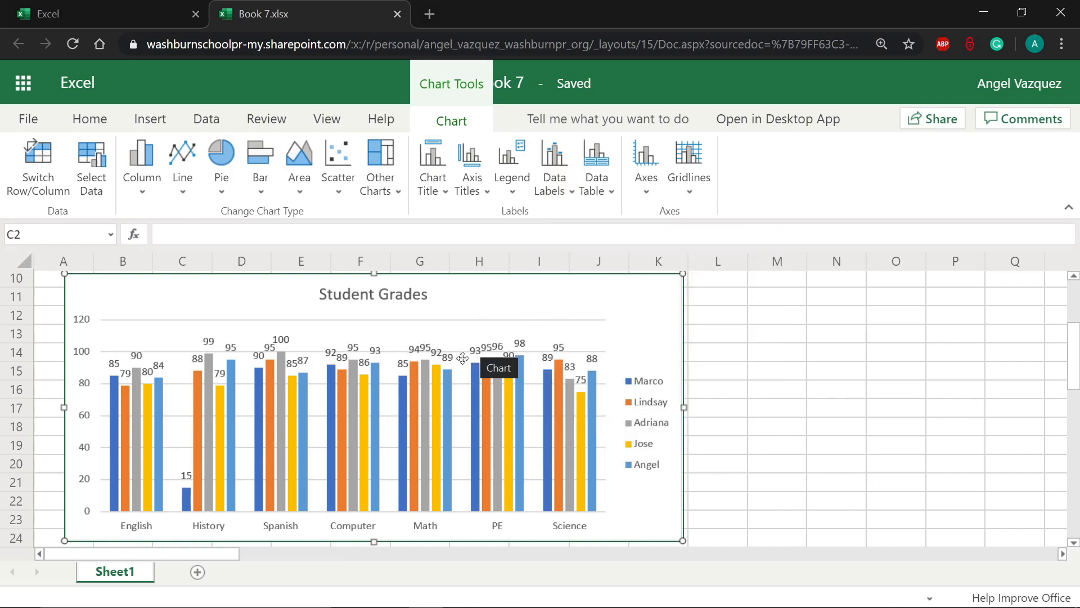
{"action": "left_click", "coordinate": [559, 190]}
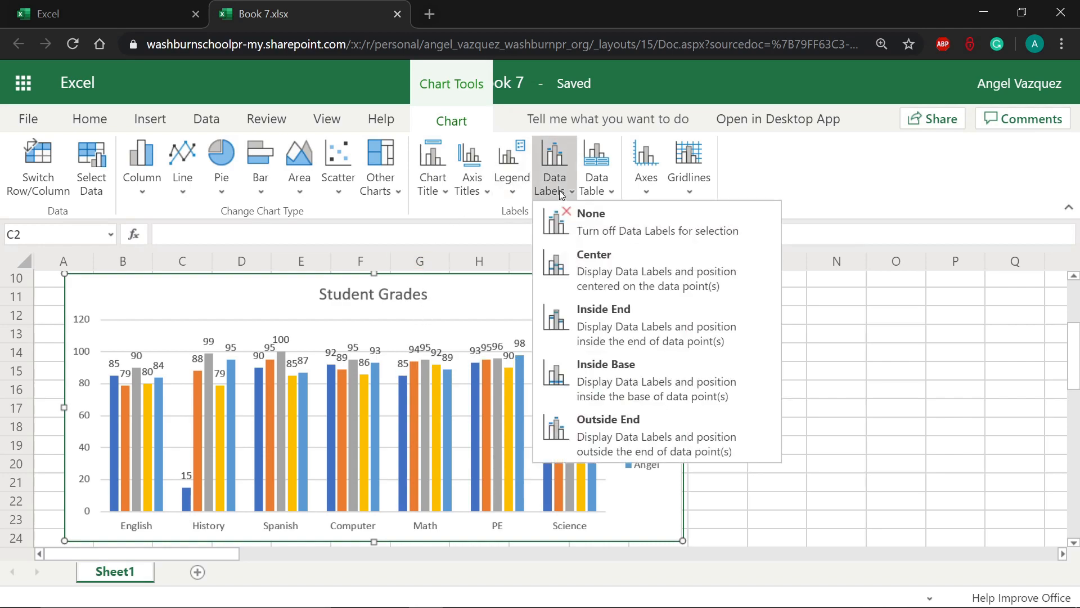
{"action": "left_click", "coordinate": [623, 307]}
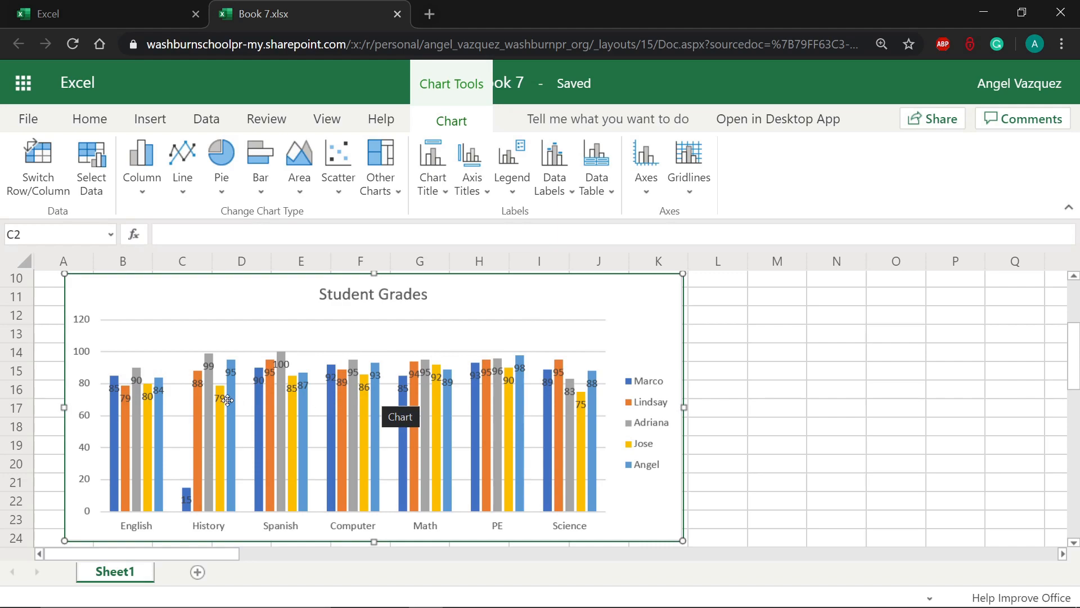
{"action": "left_click", "coordinate": [557, 189]}
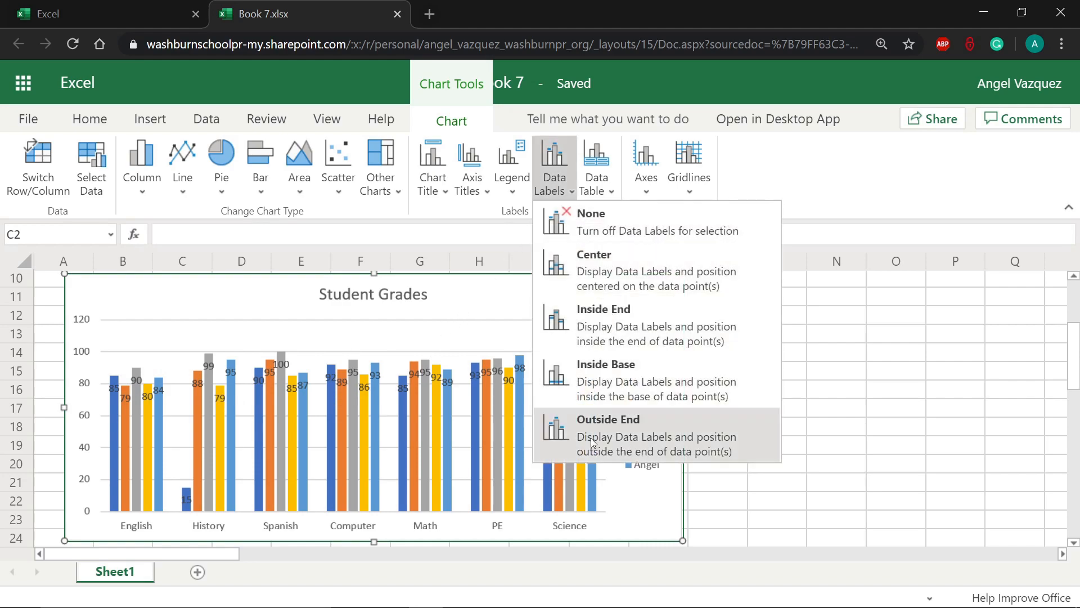
{"action": "left_click", "coordinate": [606, 367]}
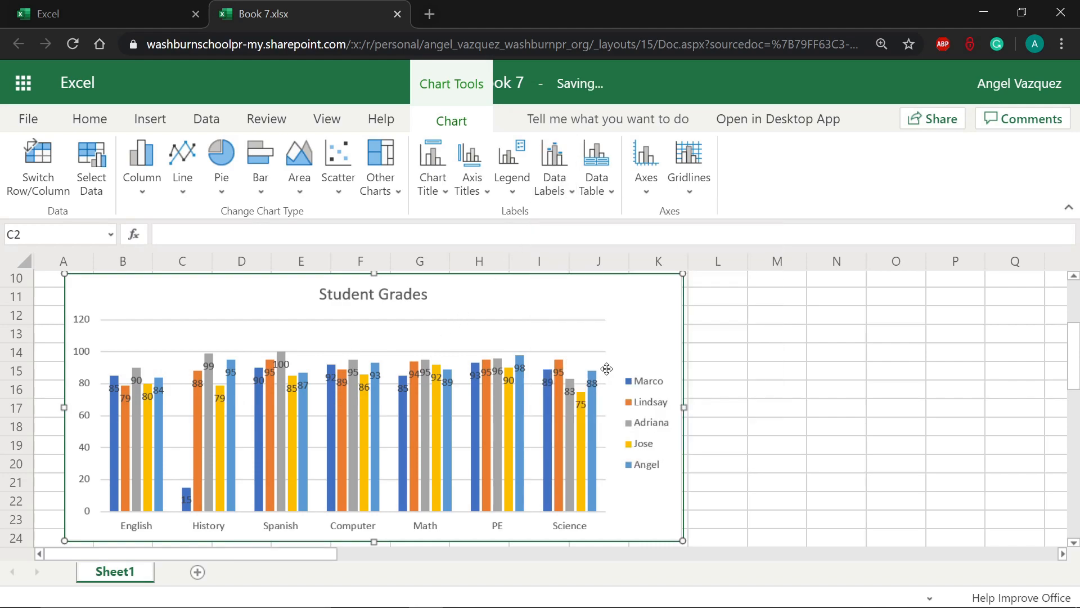
Turn off the data labels on the Student Grades chart
{"action": "left_click", "coordinate": [560, 193]}
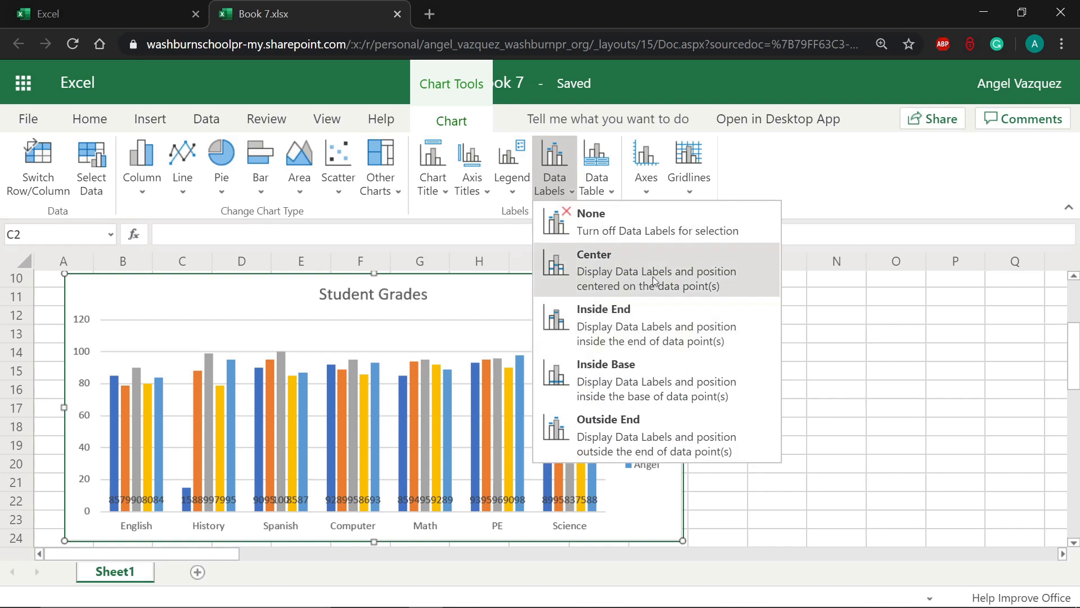
{"action": "left_click", "coordinate": [678, 228]}
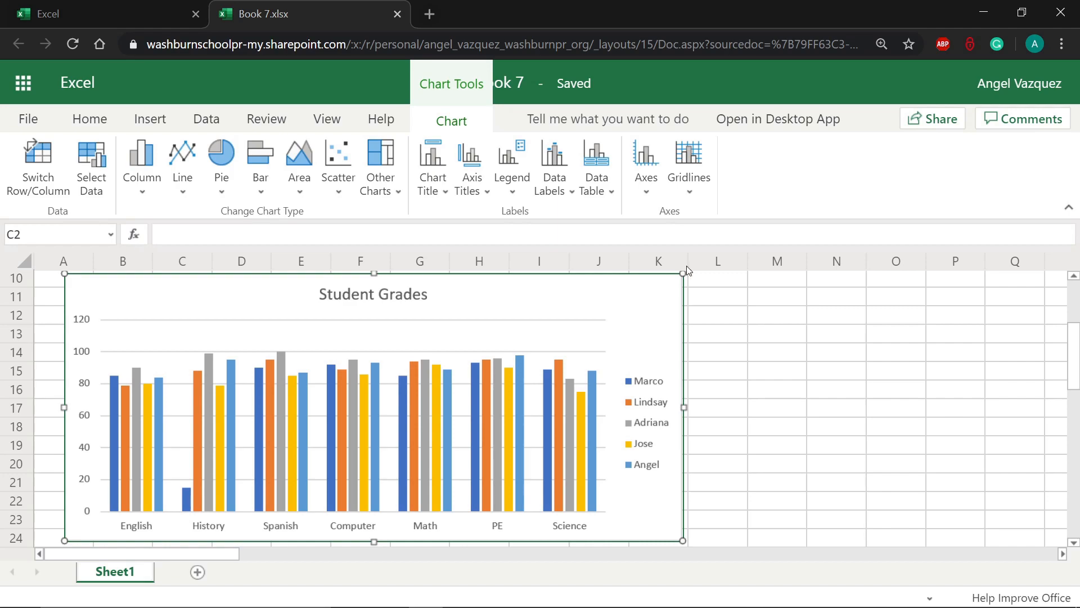
Show a data table without legend keys below the chart and compare it with the worksheet's grade table
{"action": "left_click", "coordinate": [600, 197]}
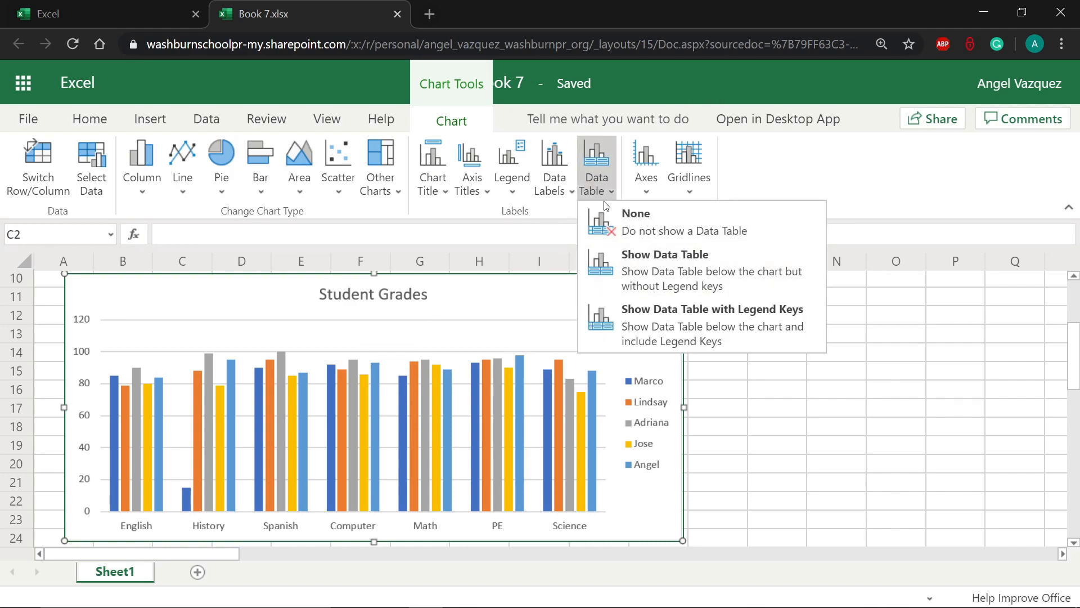
{"action": "left_click", "coordinate": [660, 272]}
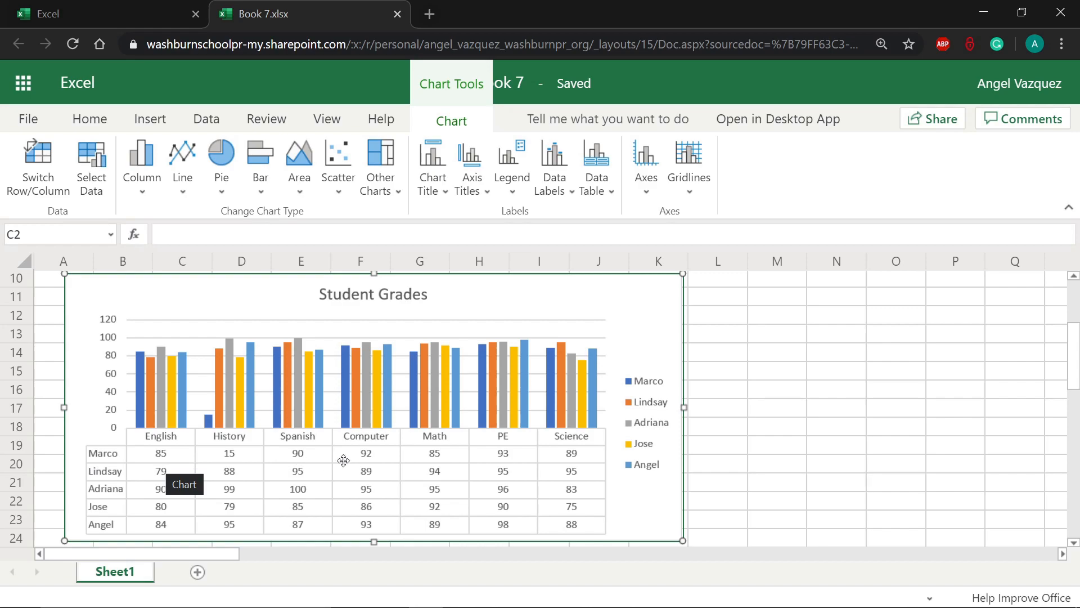
{"action": "scroll", "coordinate": [485, 442], "scroll_direction": "up", "scroll_amount": 3}
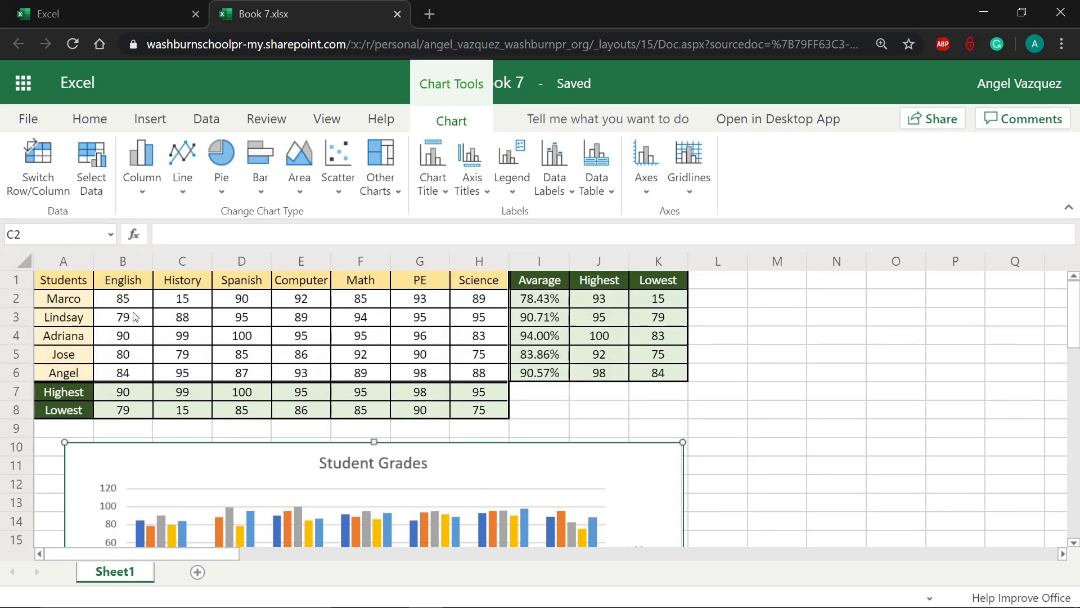
{"action": "scroll", "coordinate": [286, 373], "scroll_direction": "down", "scroll_amount": 4}
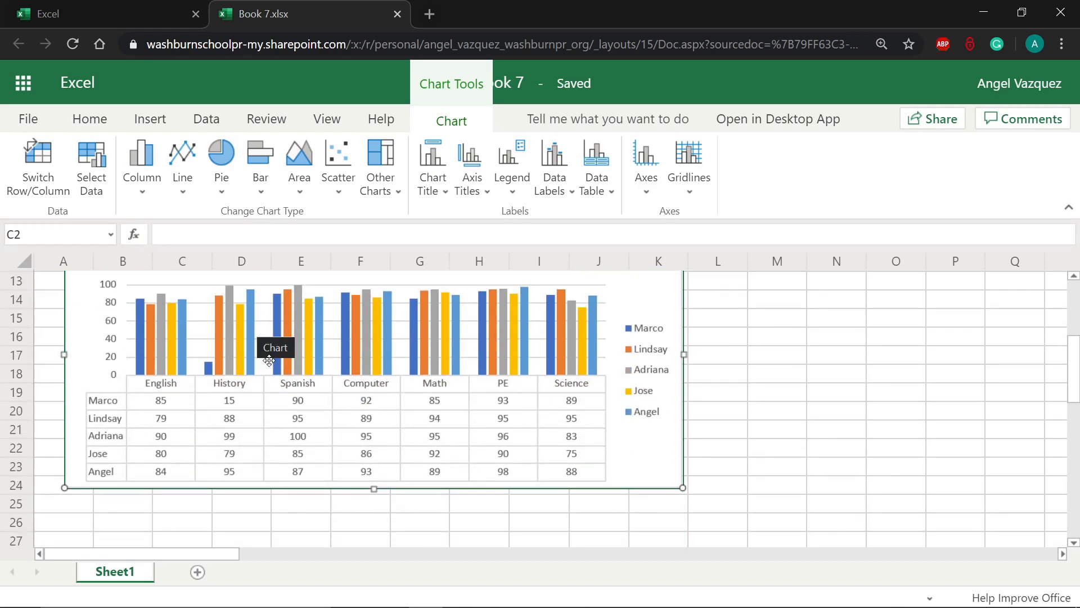
{"action": "scroll", "coordinate": [270, 355], "scroll_direction": "up", "scroll_amount": 1}
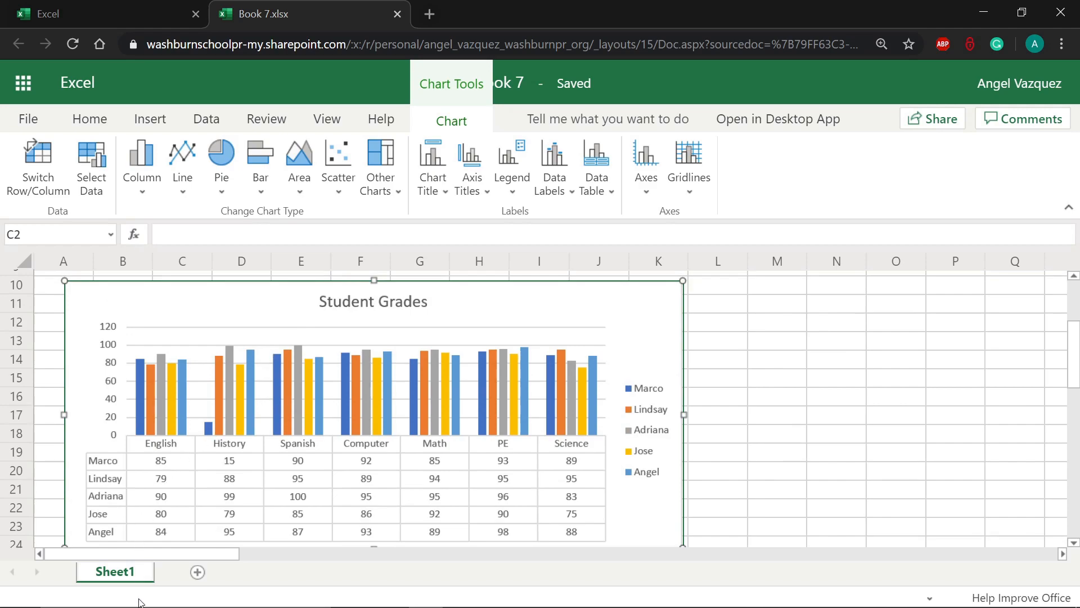
Add a blank worksheet and delete it again
{"action": "left_click", "coordinate": [197, 572]}
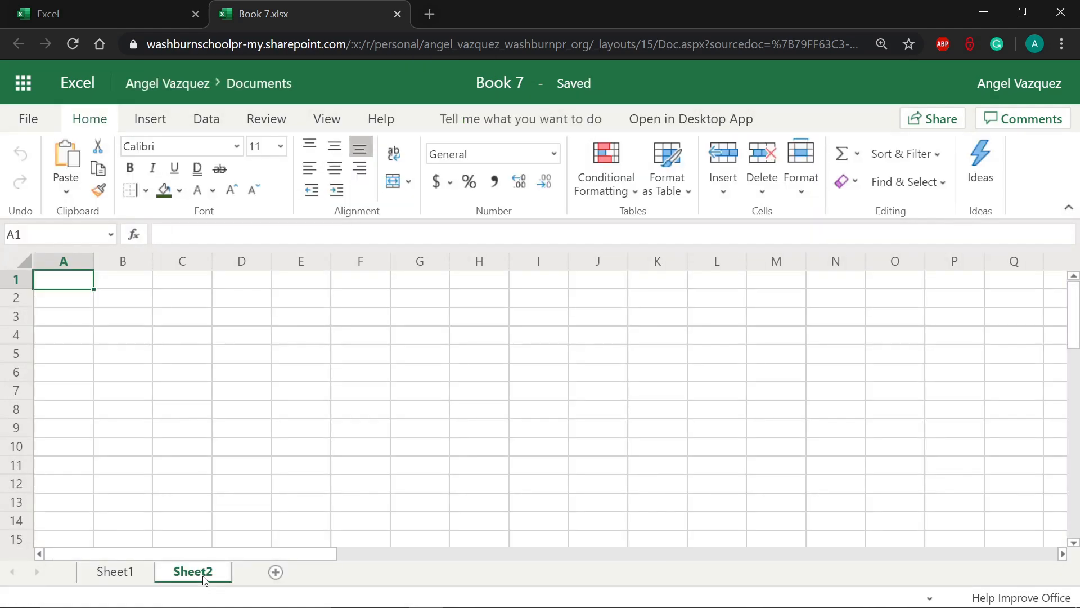
{"action": "right_click", "coordinate": [205, 580]}
{"action": "left_click", "coordinate": [212, 425]}
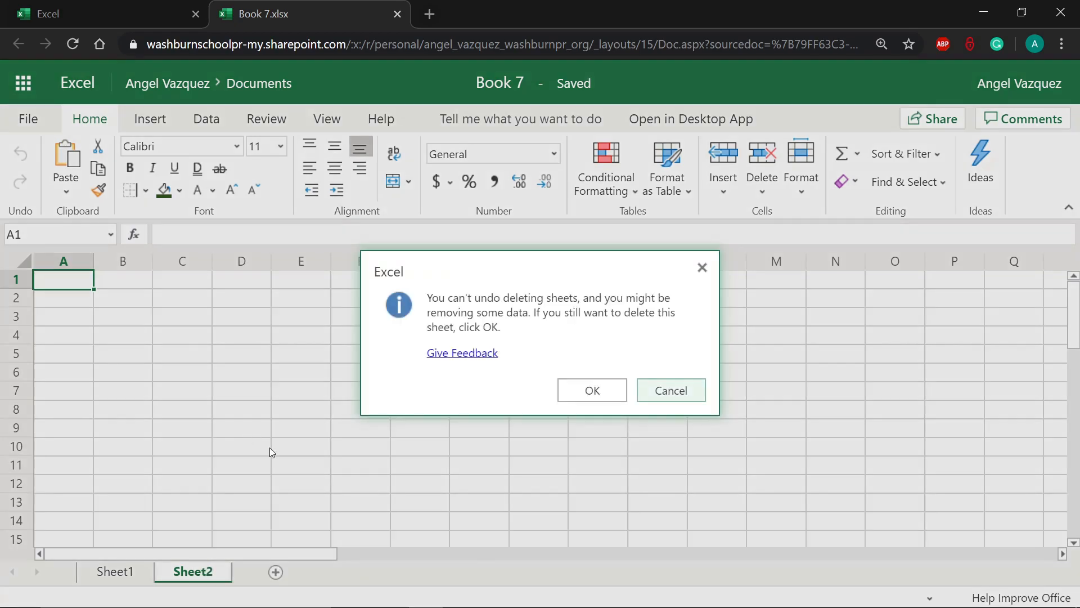
{"action": "left_click", "coordinate": [613, 390]}
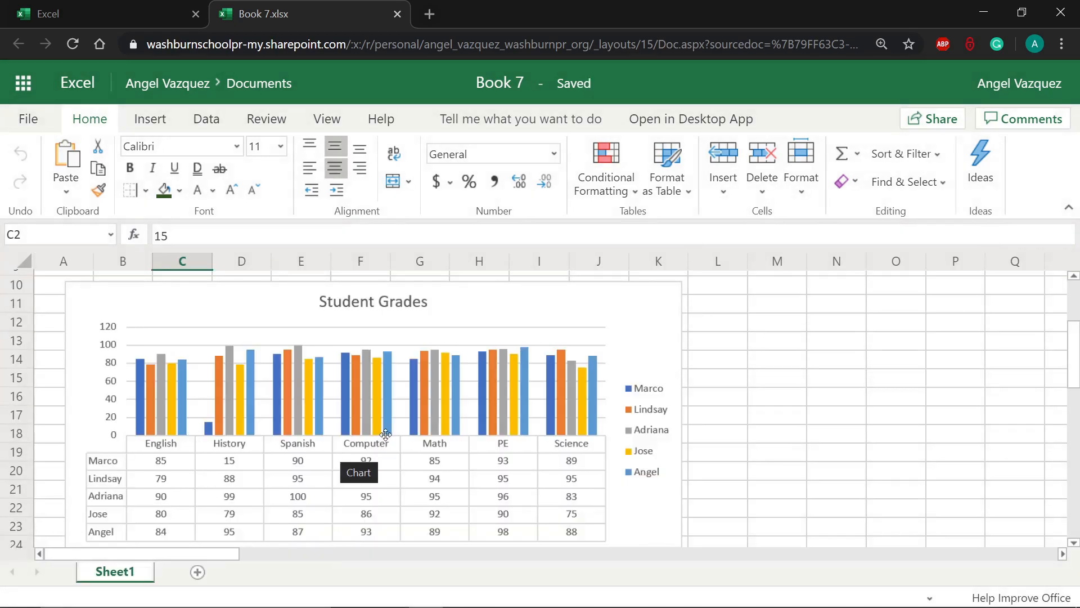
Remove the data table from the chart and look over the chart and the grade table
{"action": "left_click", "coordinate": [554, 360]}
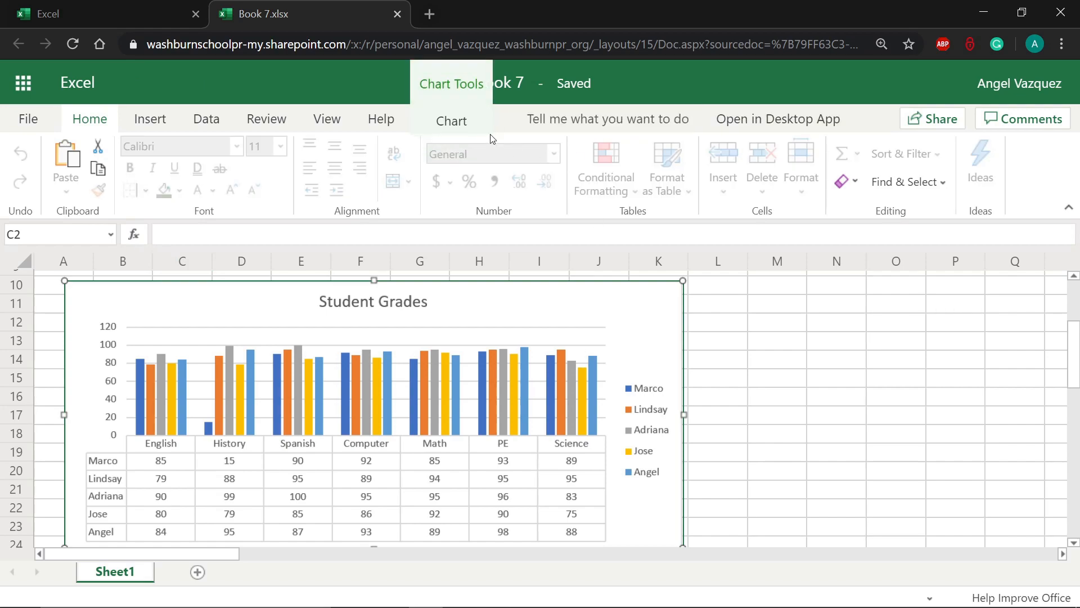
{"action": "left_click", "coordinate": [565, 180]}
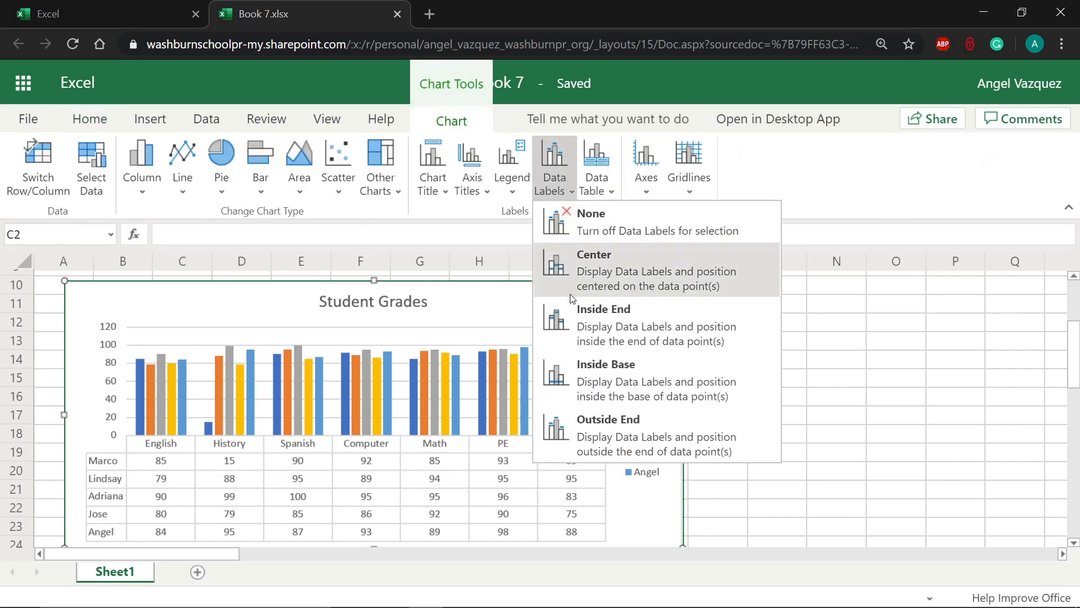
{"action": "left_click", "coordinate": [597, 180]}
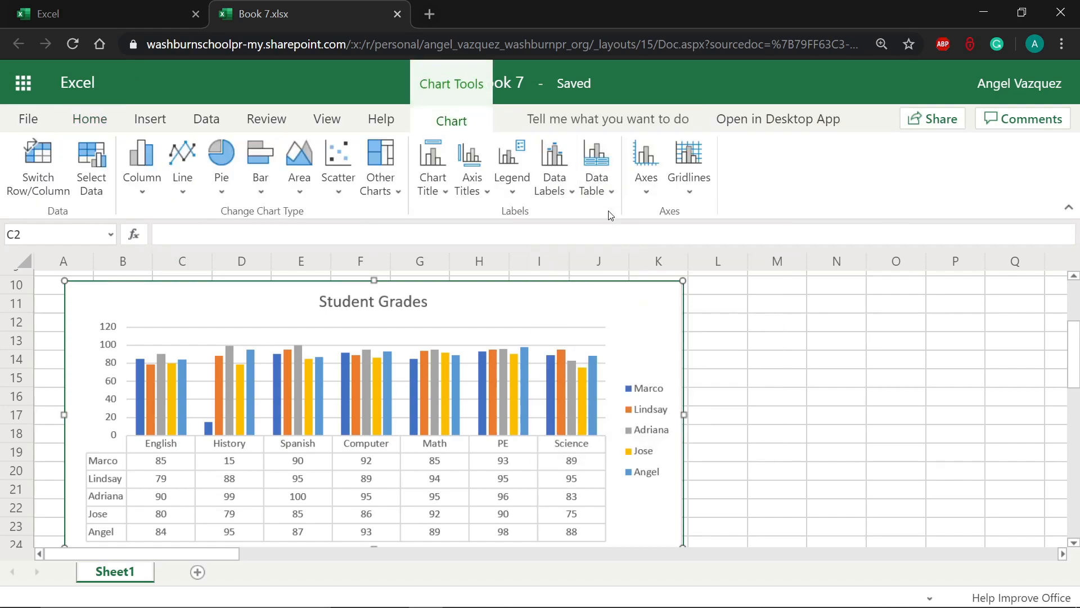
{"action": "left_click", "coordinate": [607, 223]}
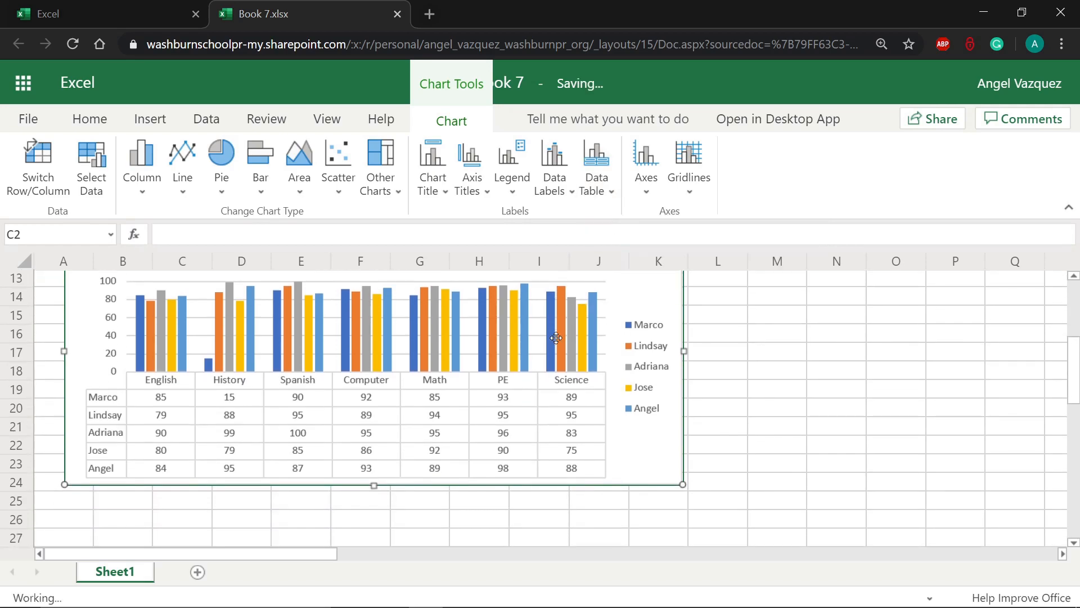
{"action": "left_click", "coordinate": [767, 330]}
{"action": "left_click", "coordinate": [682, 412]}
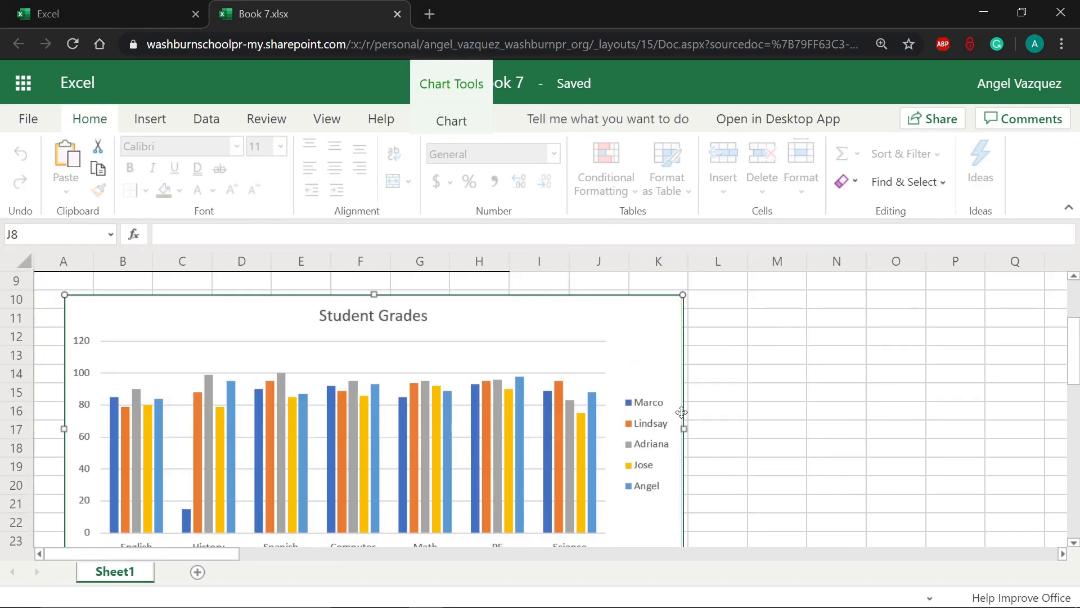
{"action": "scroll", "coordinate": [682, 412], "scroll_direction": "down", "scroll_amount": 2}
{"action": "scroll", "coordinate": [682, 412], "scroll_direction": "up", "scroll_amount": 5}
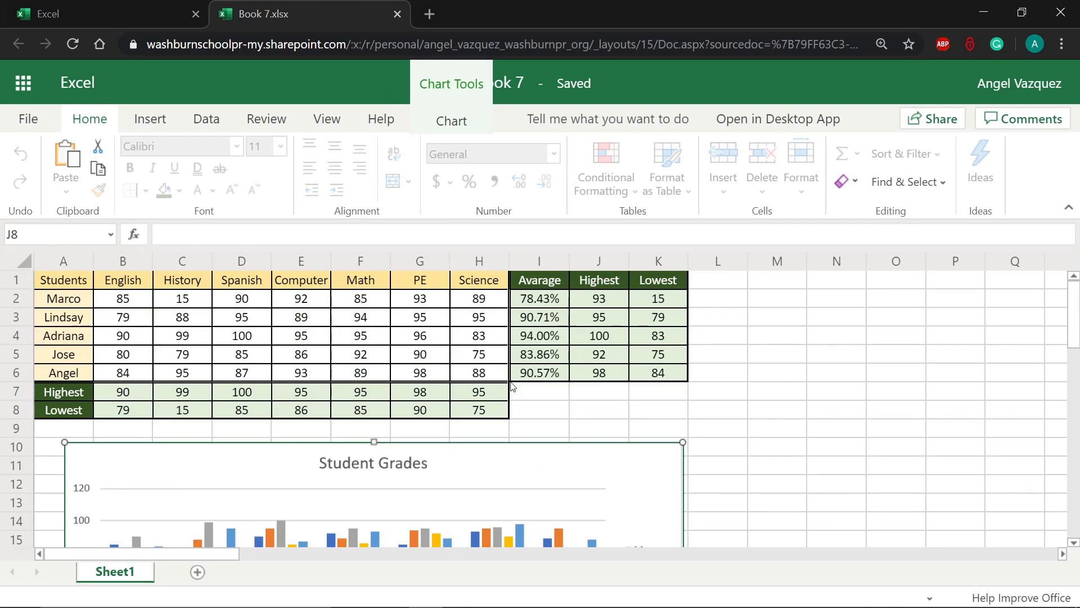
Rename the workbook as Table and Graph
{"action": "left_click", "coordinate": [856, 415]}
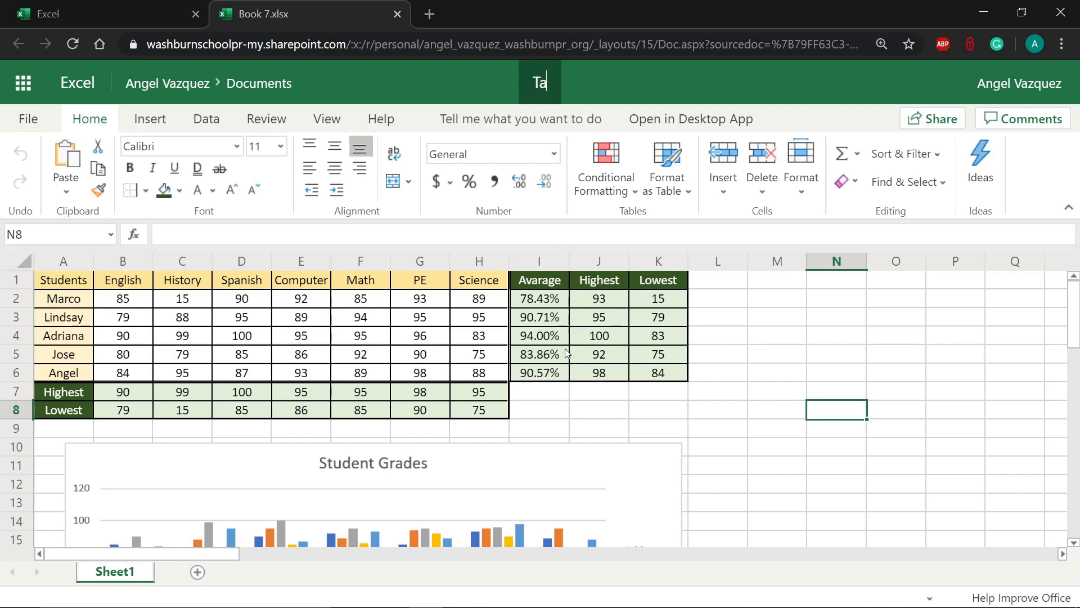
{"action": "type", "text": "Table and Graph"}
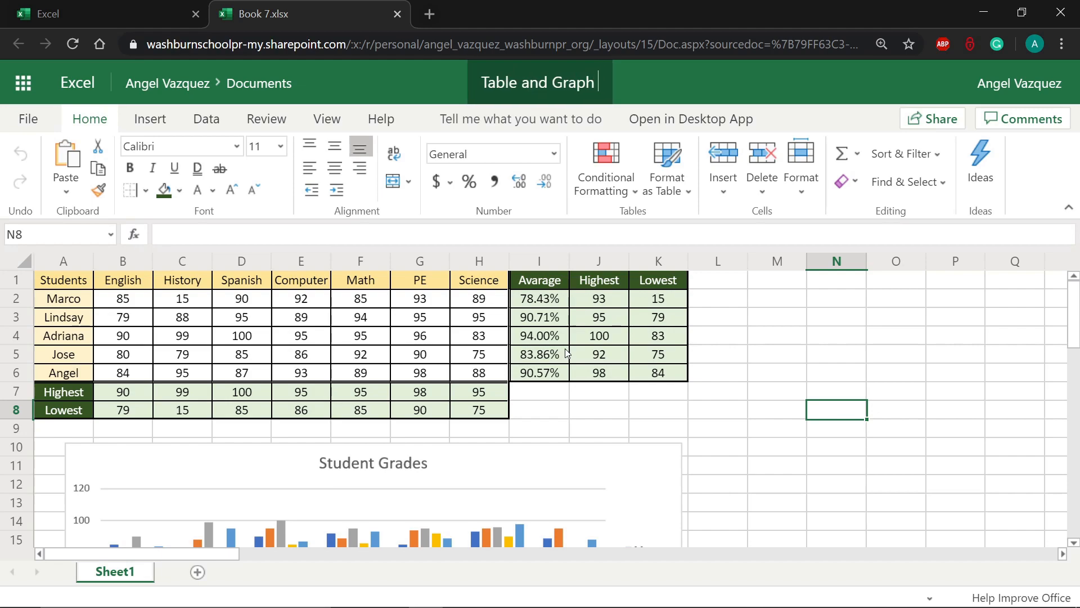
{"action": "key", "text": "Return"}
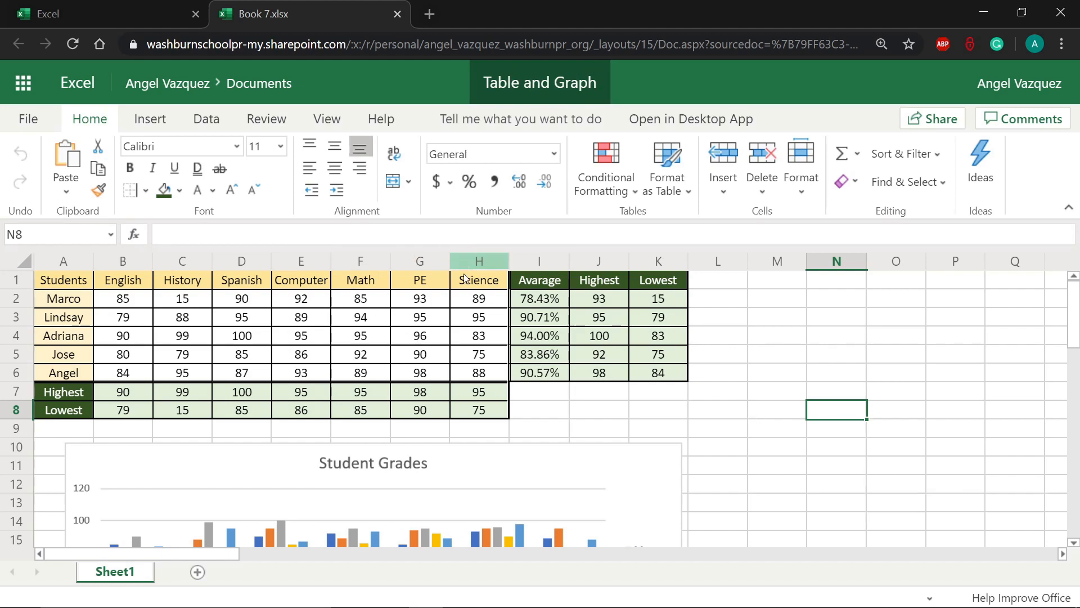
{"action": "left_click", "coordinate": [467, 314]}
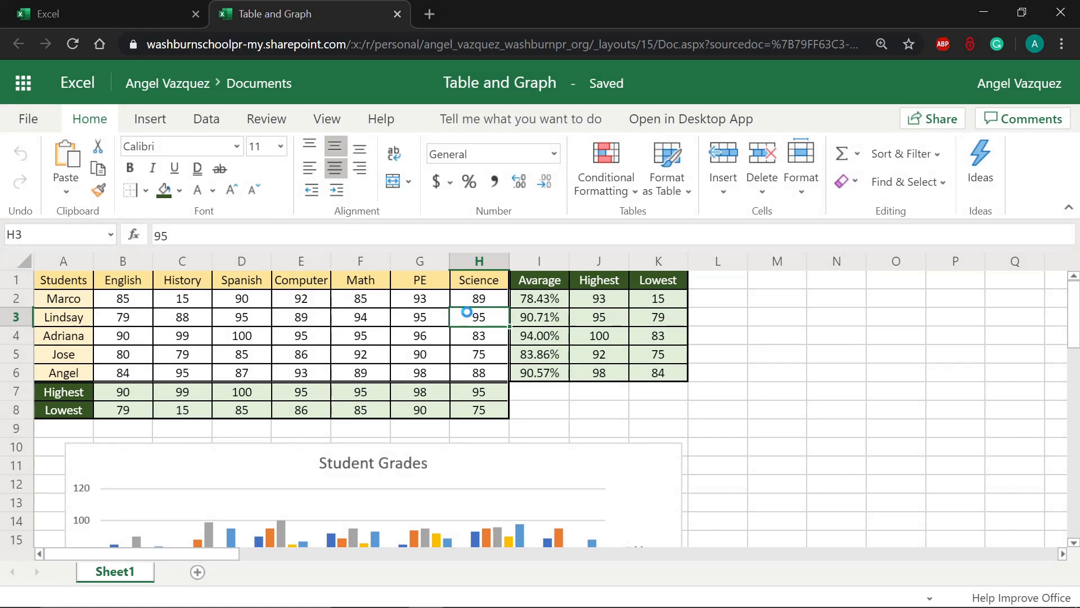